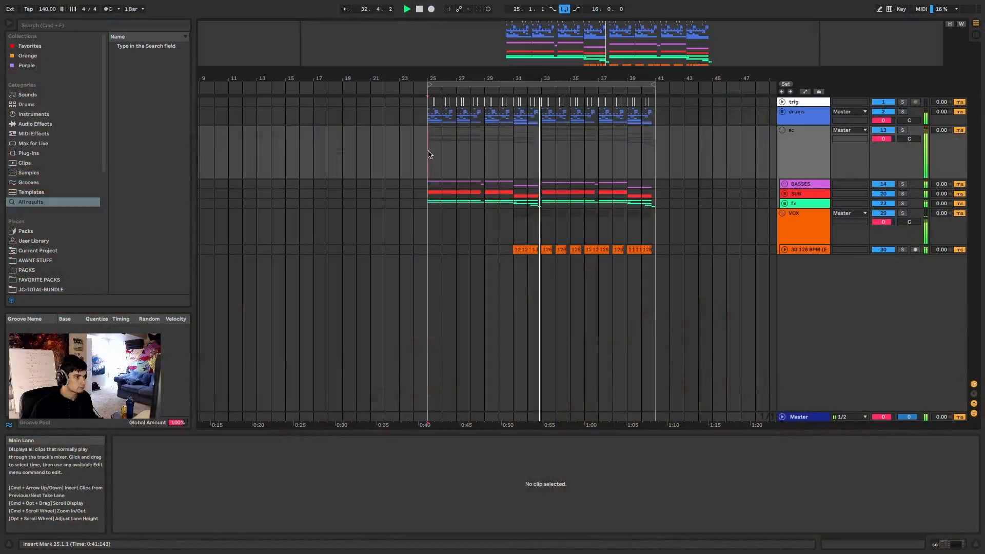
# - Stop playback and fold the 10 Ntka_hat_long track inside the drums group, leaving the group collapsed
pyautogui.press('space')
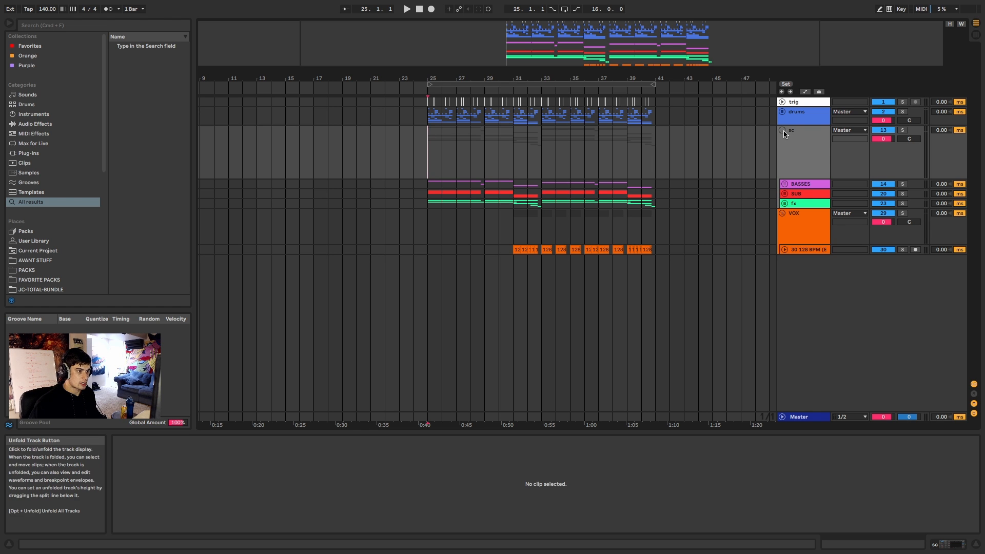
pyautogui.click(782, 112)
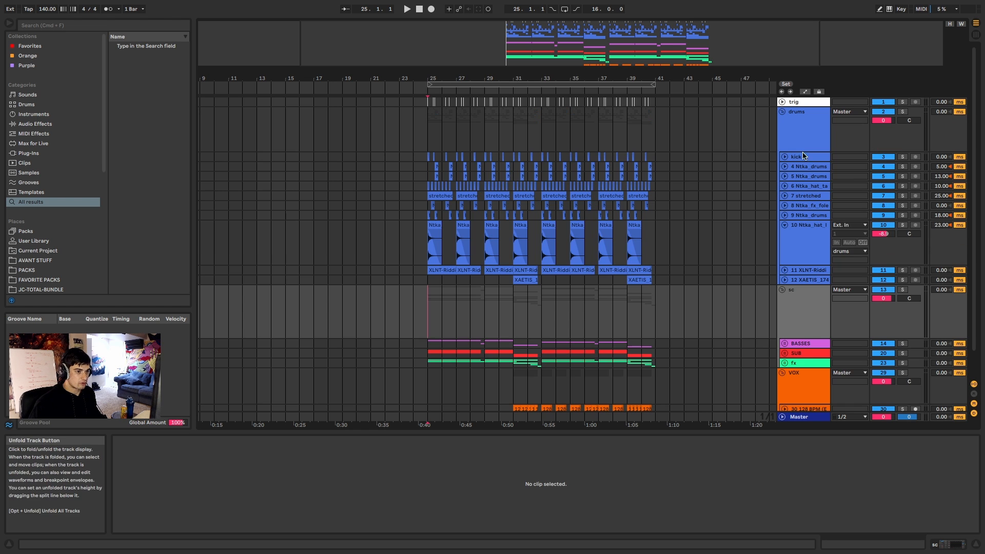
pyautogui.click(784, 226)
pyautogui.click(783, 111)
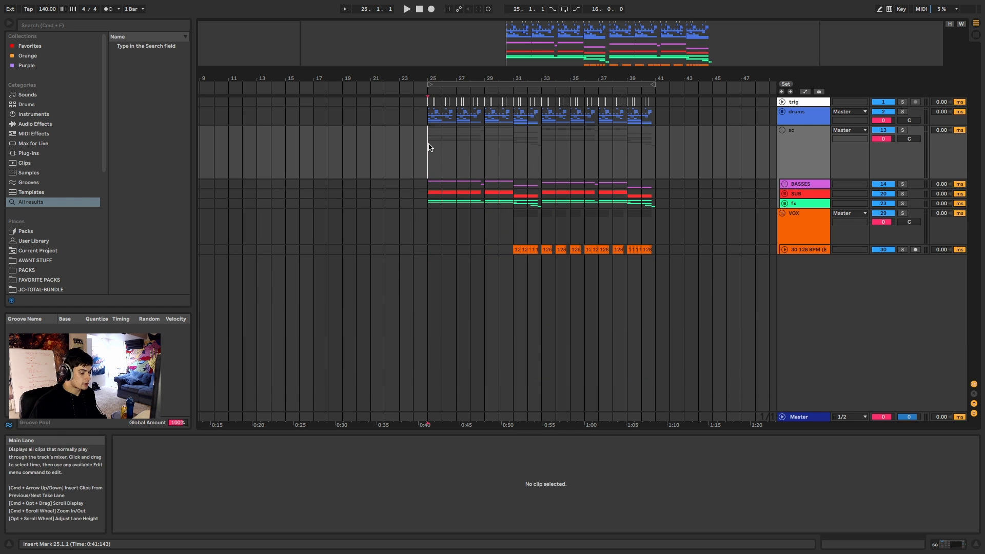
# - Expand the drums and BASSES groups to show their tracks, with the insert marker at bar 25 on the drums group
pyautogui.click(426, 118)
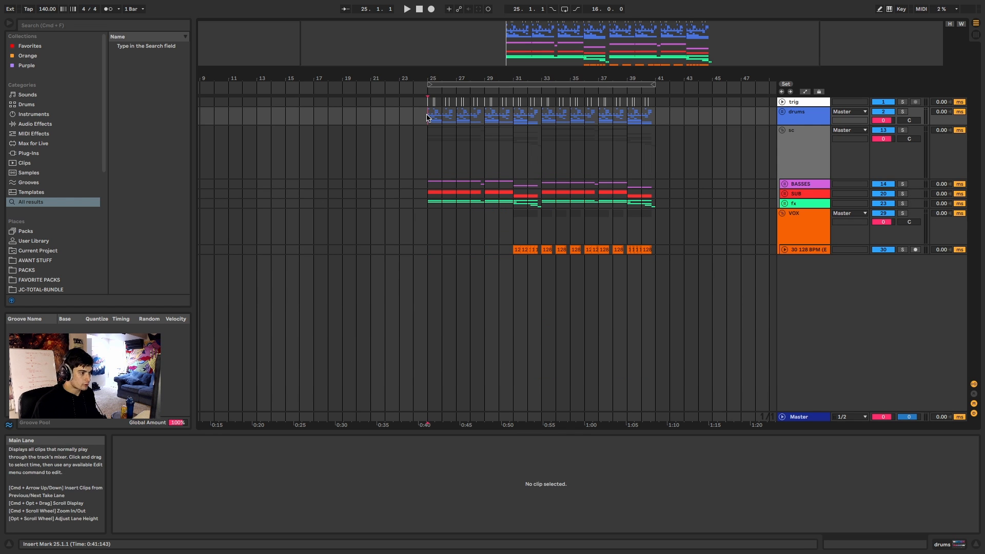
pyautogui.click(782, 112)
pyautogui.scroll(4, 428, 142)
pyautogui.click(428, 142)
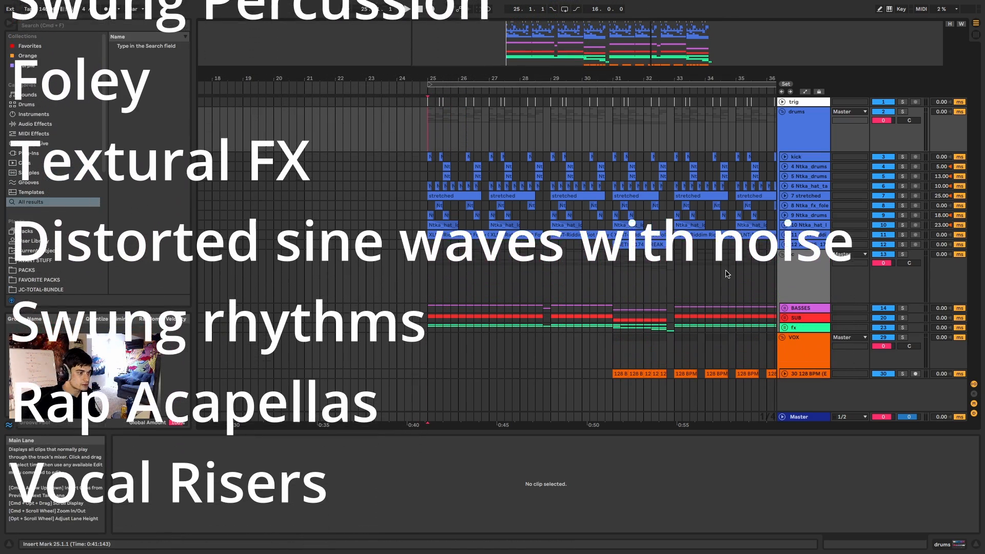
pyautogui.click(785, 308)
pyautogui.click(805, 257)
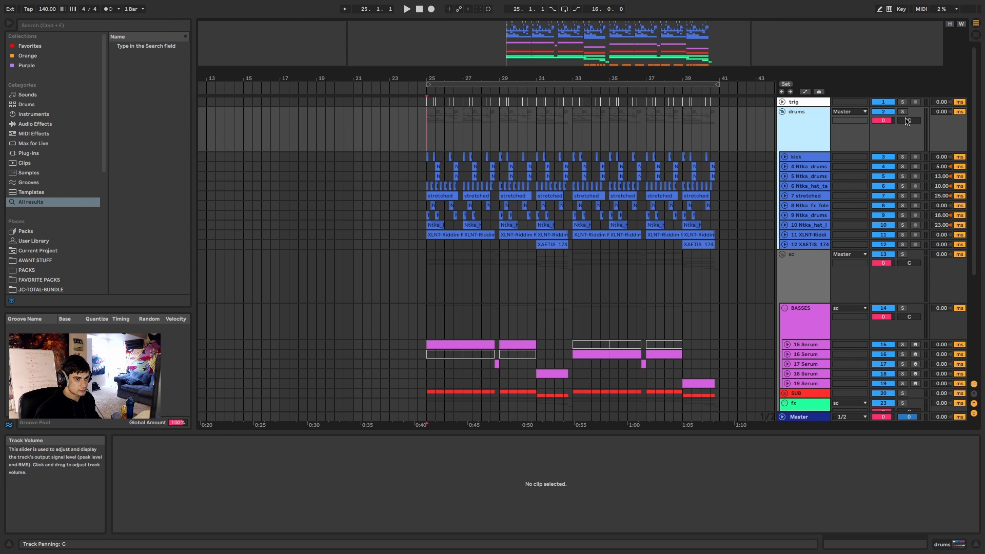
pyautogui.scroll(4, 570, 149)
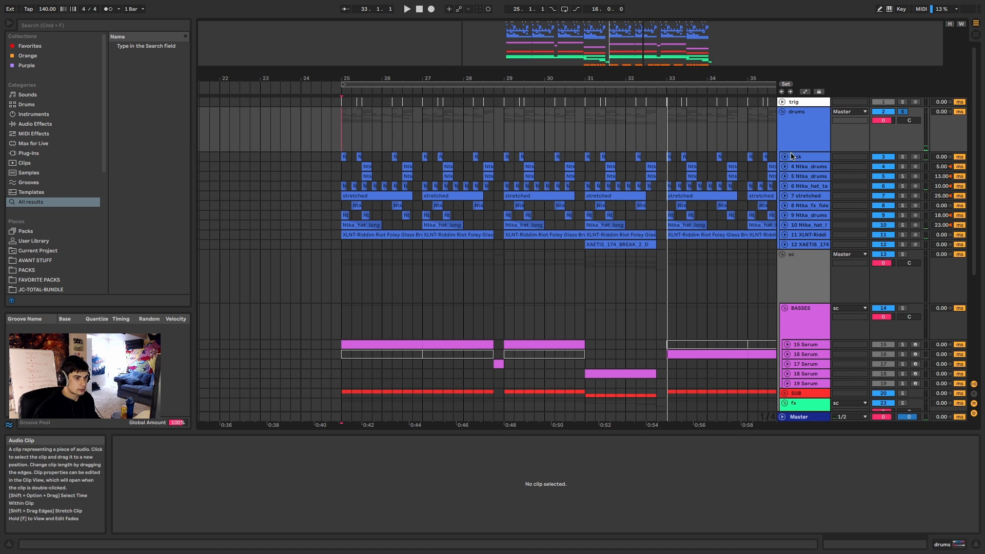
# - Unfold and solo the kick track, then play it from its first clip at bar 25
pyautogui.click(784, 157)
pyautogui.click(903, 156)
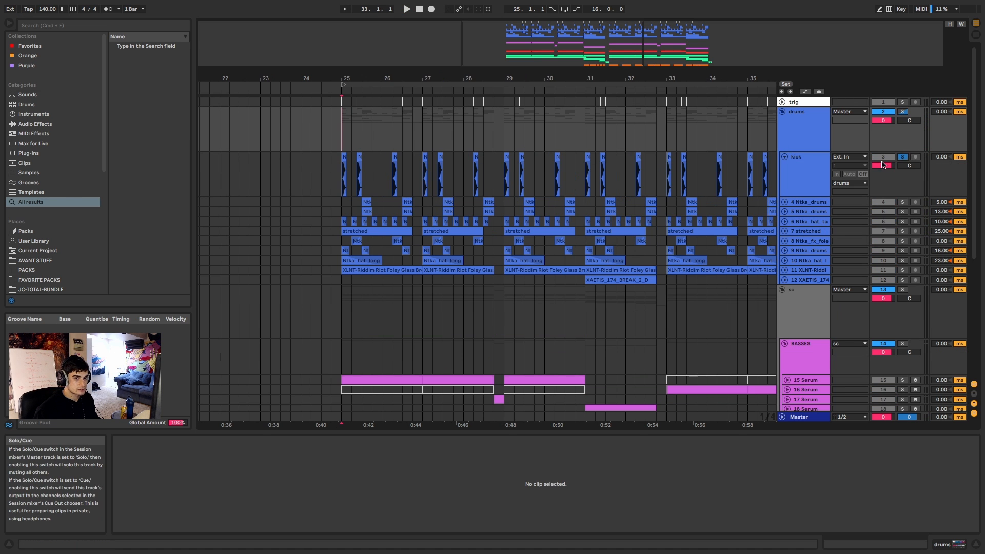
pyautogui.scroll(5, 336, 173)
pyautogui.click(407, 157)
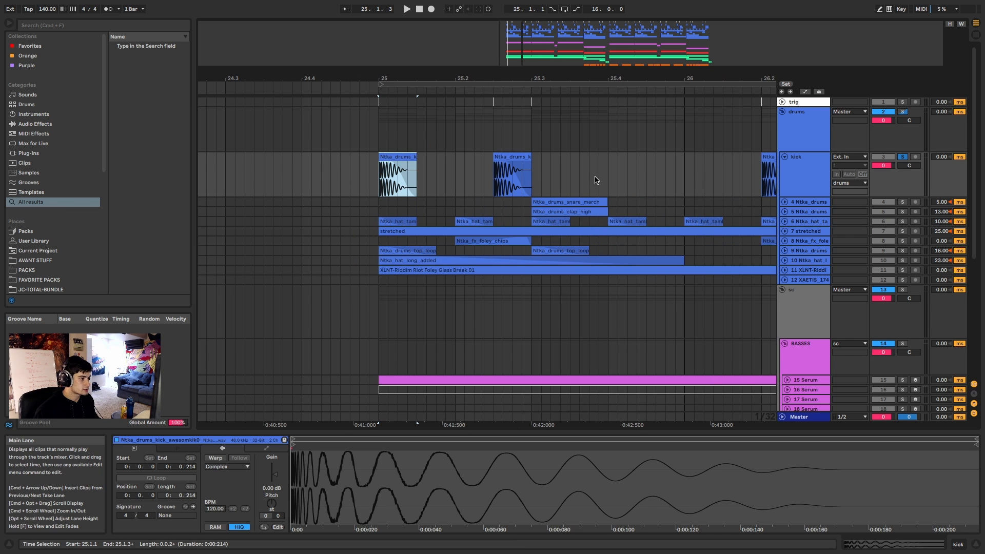
pyautogui.press('space')
# - Unfold the snare and clap tracks, solo both of them, and select the snare clip at 25.3
pyautogui.click(784, 202)
pyautogui.click(569, 220)
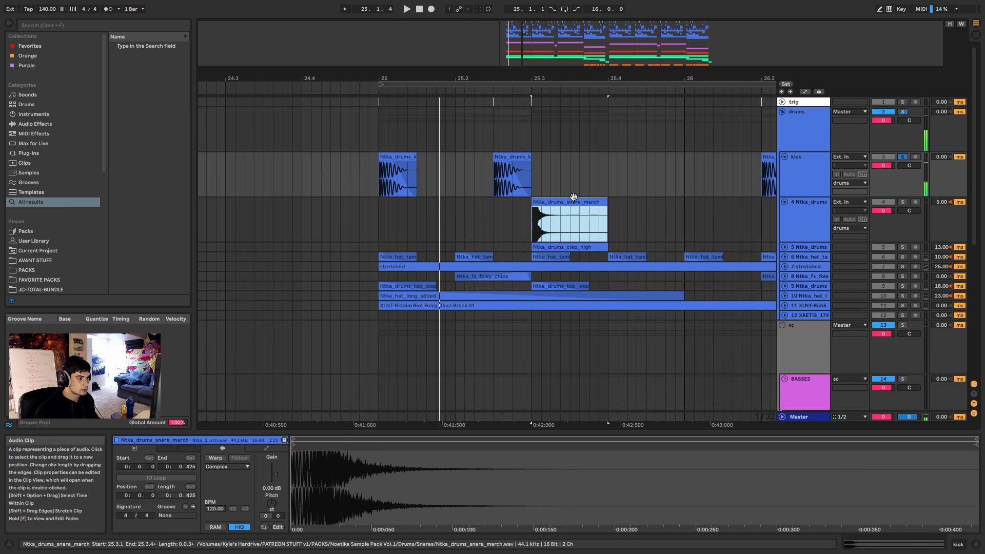
pyautogui.click(785, 247)
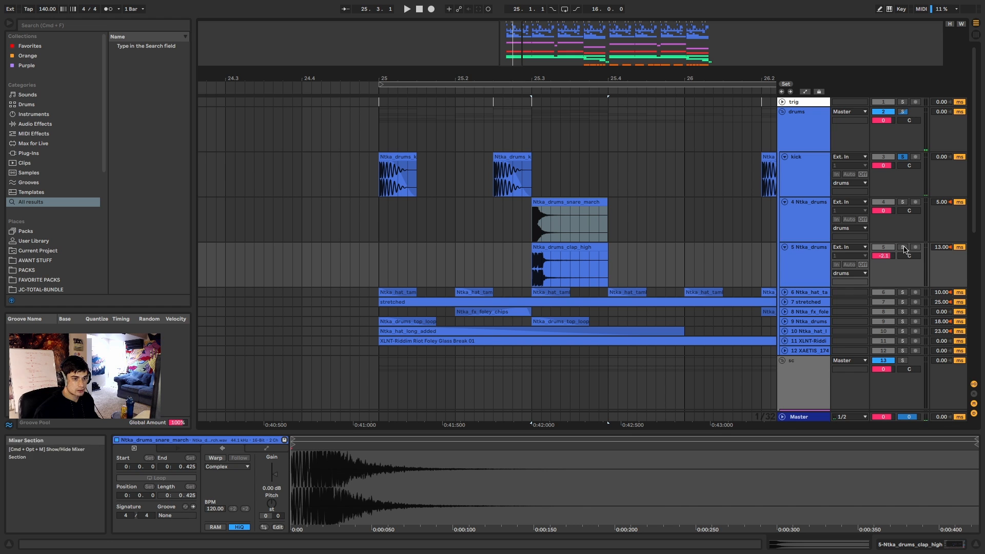
pyautogui.click(903, 248)
pyautogui.keyDown('super'); pyautogui.click(903, 202); pyautogui.keyUp('super')
pyautogui.click(592, 199)
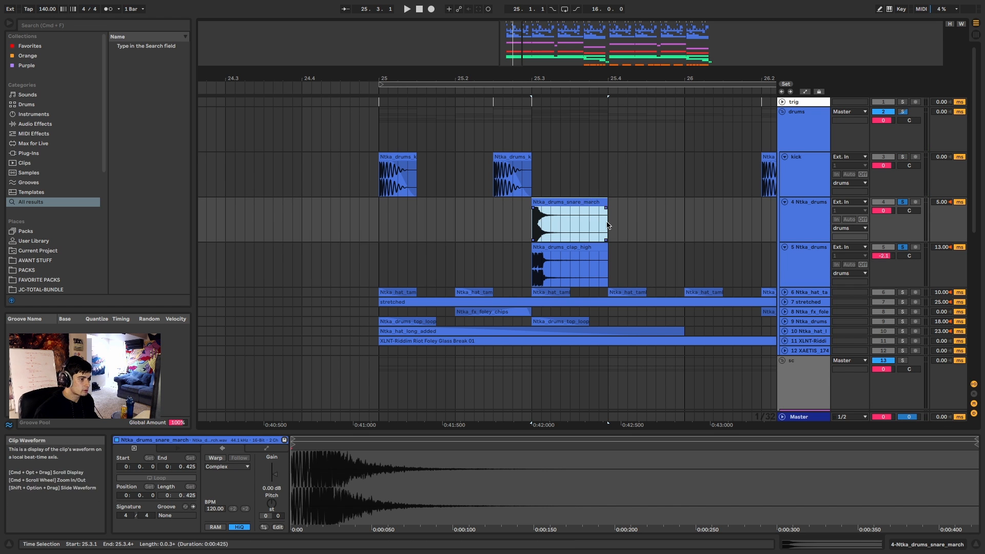
# - Audition the snare track and the clap track one after the other in solo, then clear the solos
pyautogui.scroll(3, 609, 224)
pyautogui.click(904, 202)
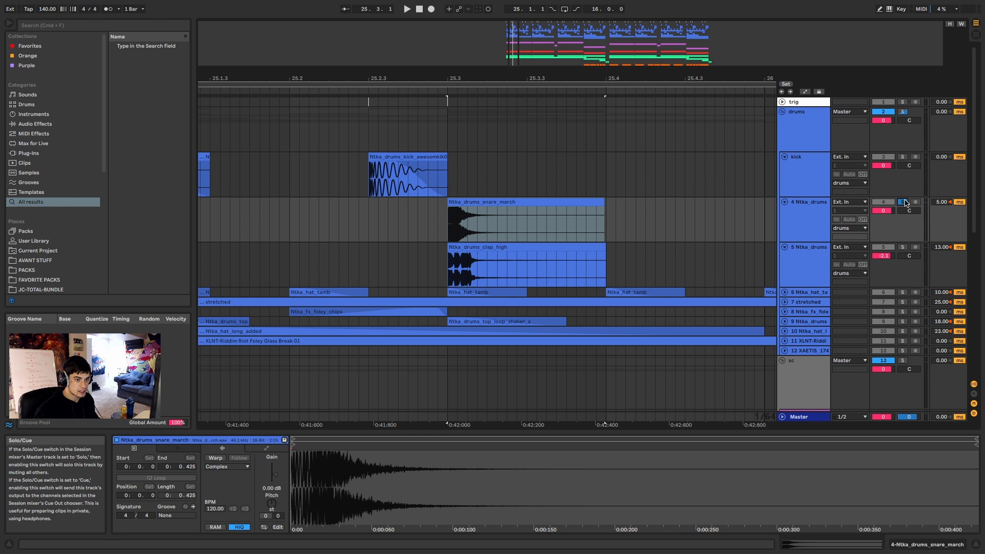
pyautogui.press('space')
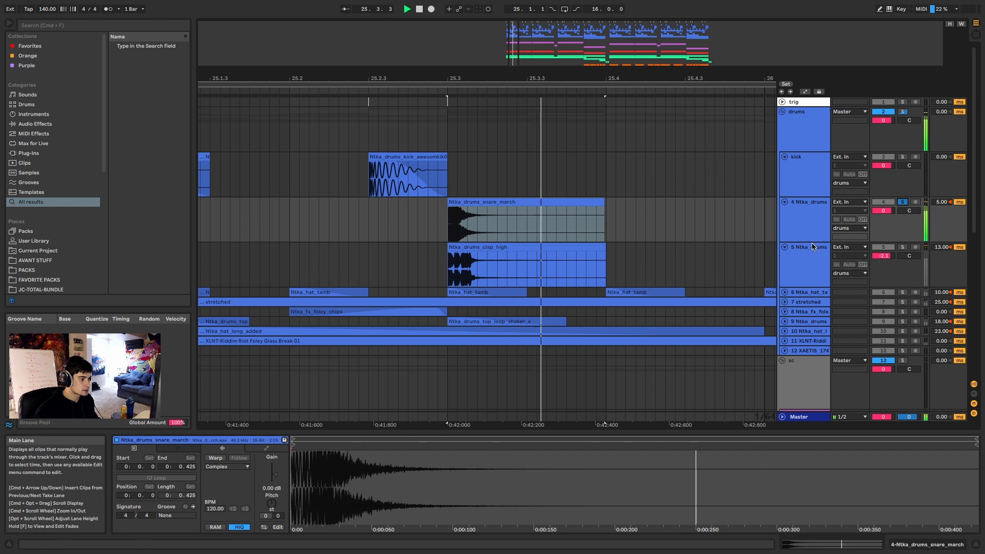
pyautogui.click(903, 248)
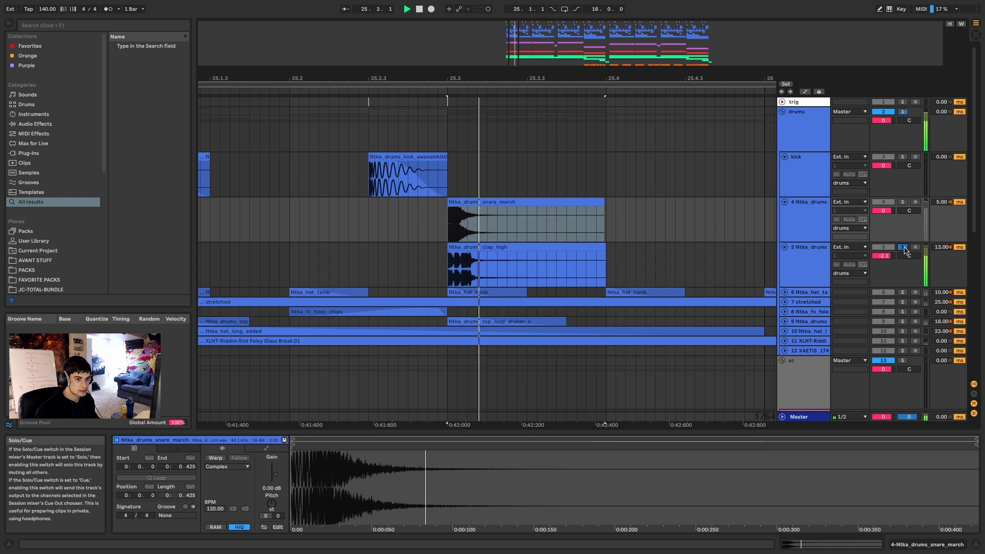
pyautogui.click(904, 248)
pyautogui.click(803, 216)
pyautogui.click(800, 253)
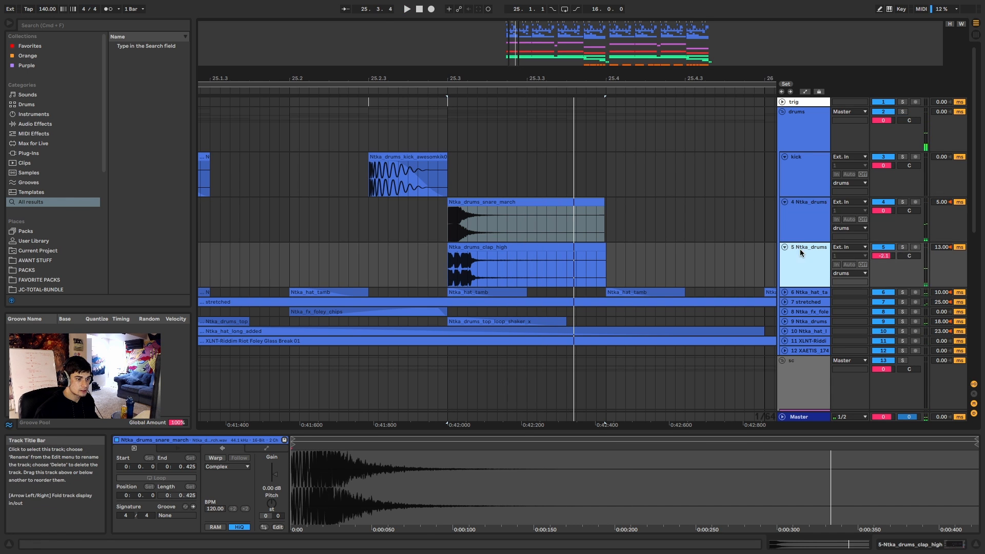
pyautogui.click(803, 221)
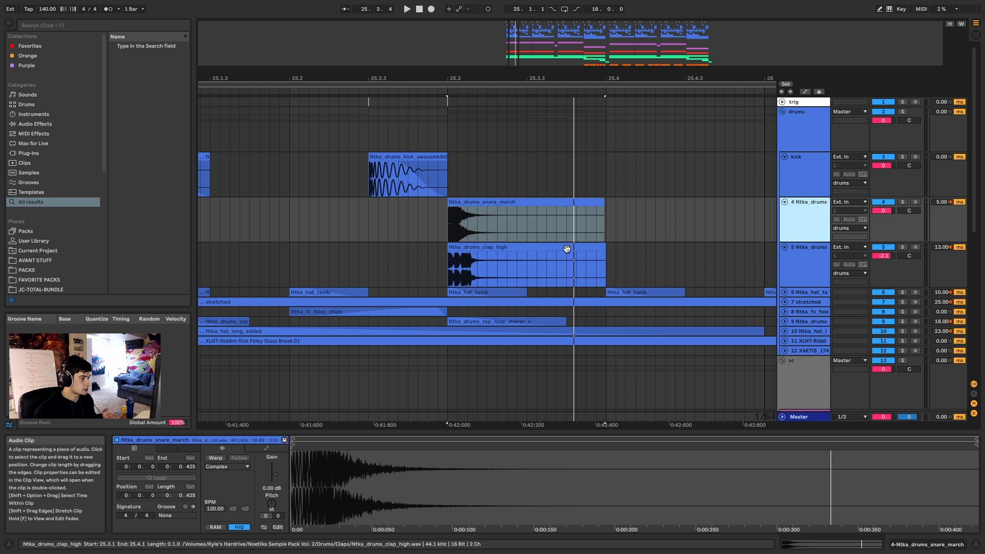
# - Unfold and solo the 6 Ntka_hat_tamb track, then play it from its first clip at bar 25
pyautogui.scroll(-10, 563, 249)
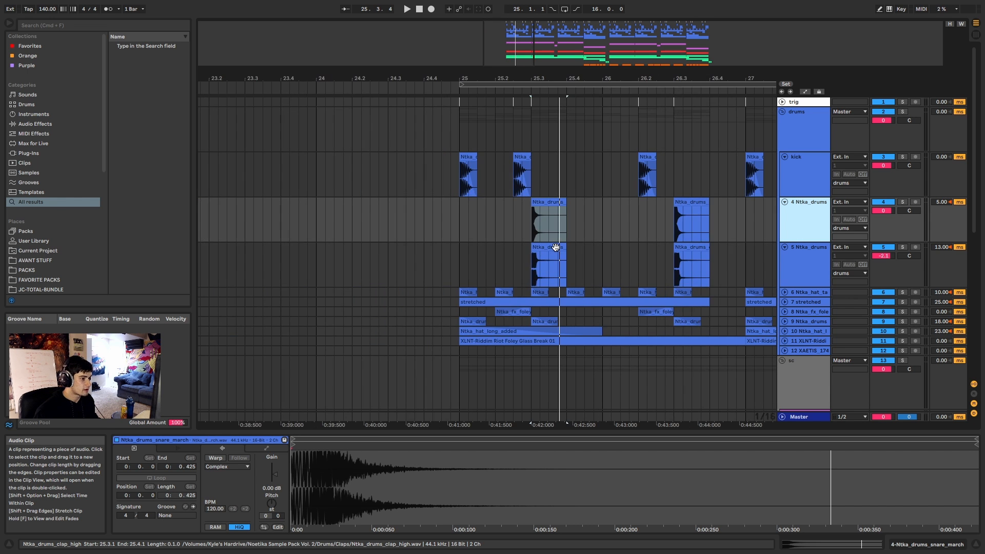
pyautogui.scroll(-3, 657, 253)
pyautogui.scroll(-3, 669, 244)
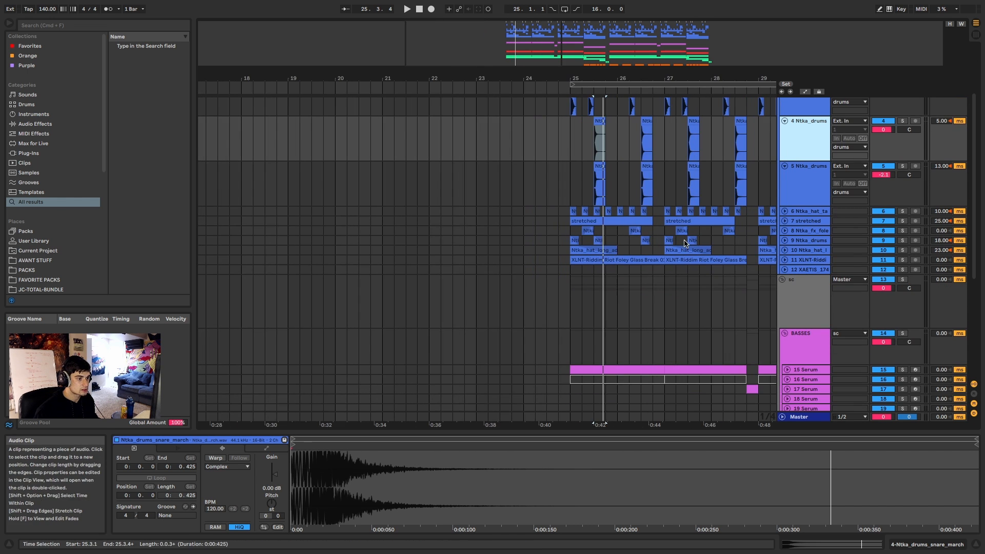
pyautogui.scroll(-2, 723, 233)
pyautogui.scroll(3, 728, 221)
pyautogui.click(785, 212)
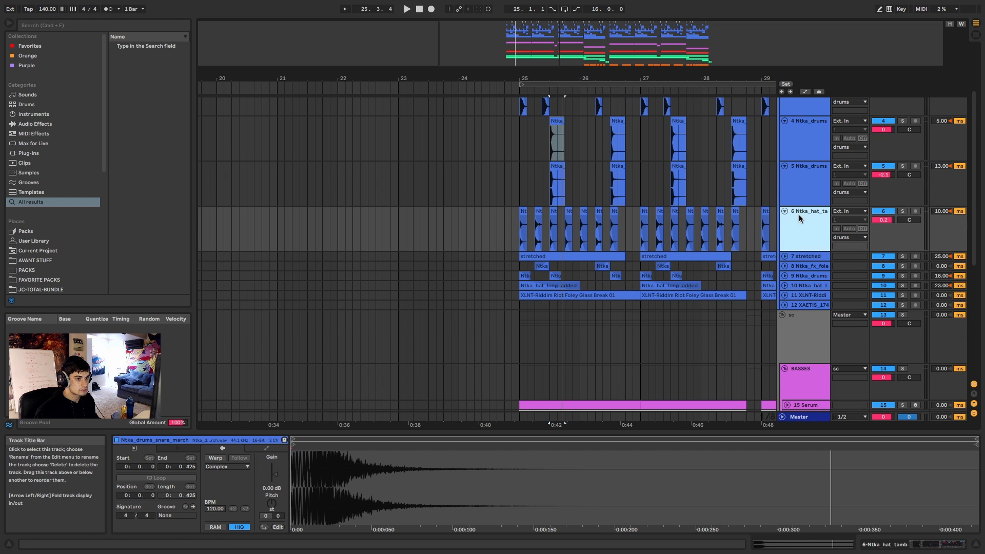
pyautogui.click(903, 212)
pyautogui.scroll(4, 595, 223)
pyautogui.click(367, 215)
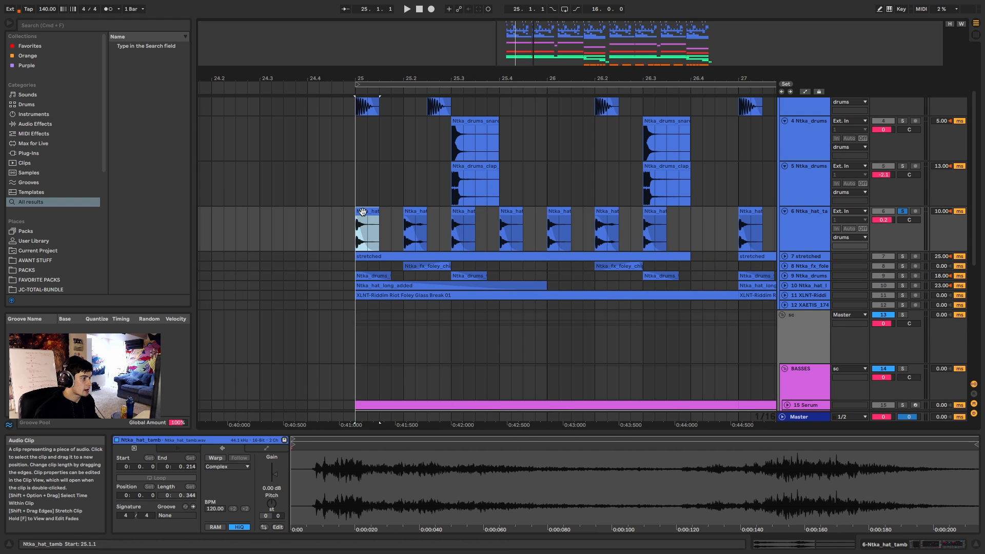
pyautogui.scroll(4, 359, 214)
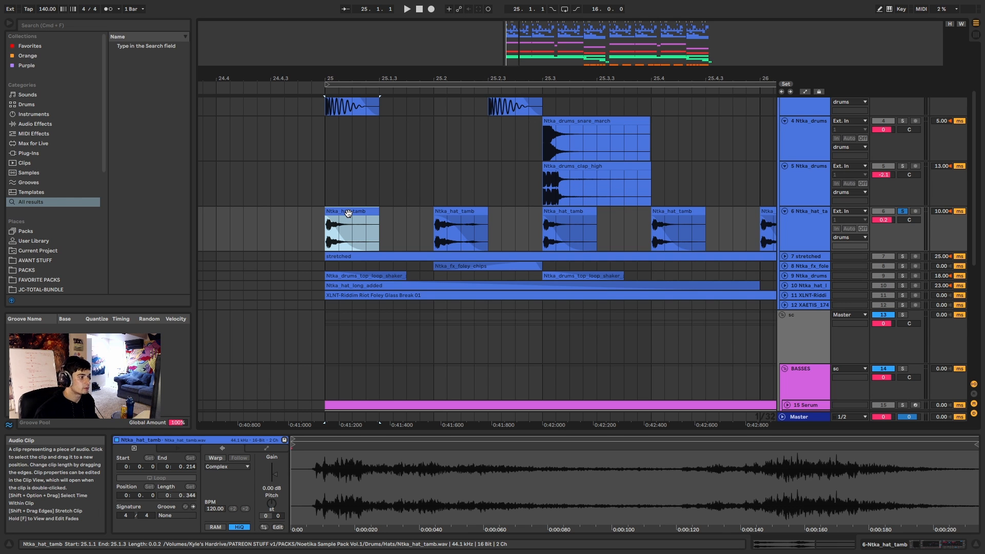
pyautogui.press('space')
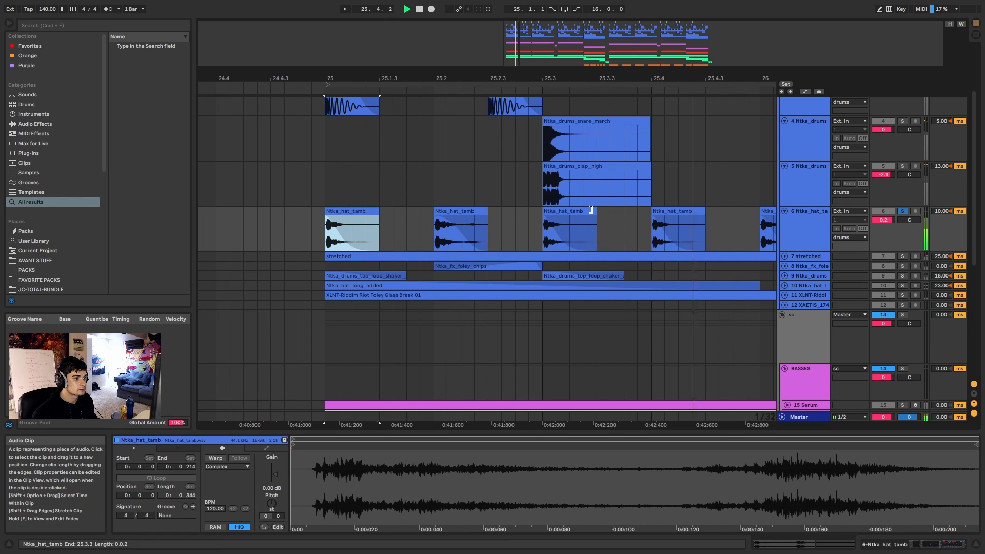
# - Select the stretched clip at bar 25, unfold its track, and solo that track
pyautogui.scroll(-5, 598, 213)
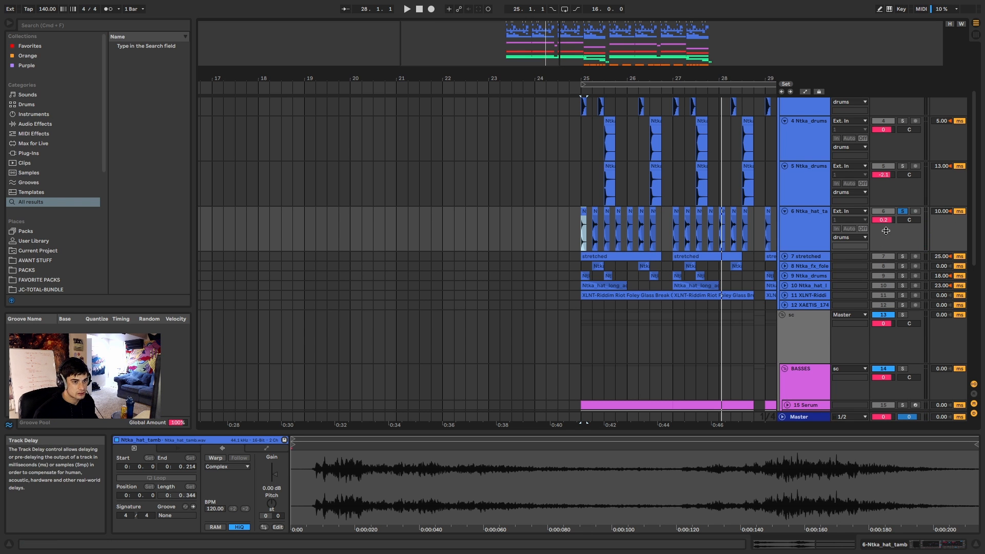
pyautogui.scroll(2, 718, 231)
pyautogui.scroll(-1, 719, 231)
pyautogui.click(518, 210)
pyautogui.press('u')
pyautogui.scroll(3, 559, 210)
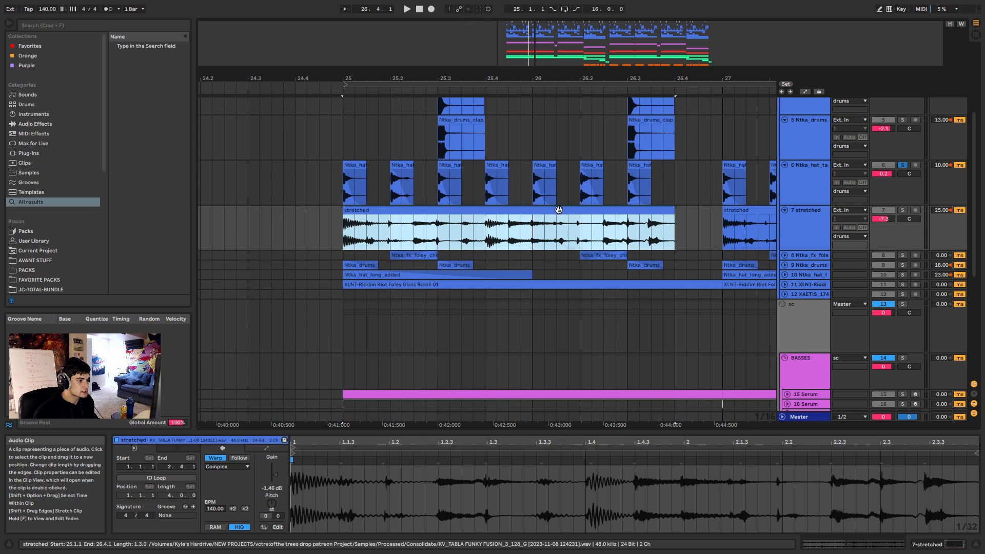
pyautogui.click(901, 213)
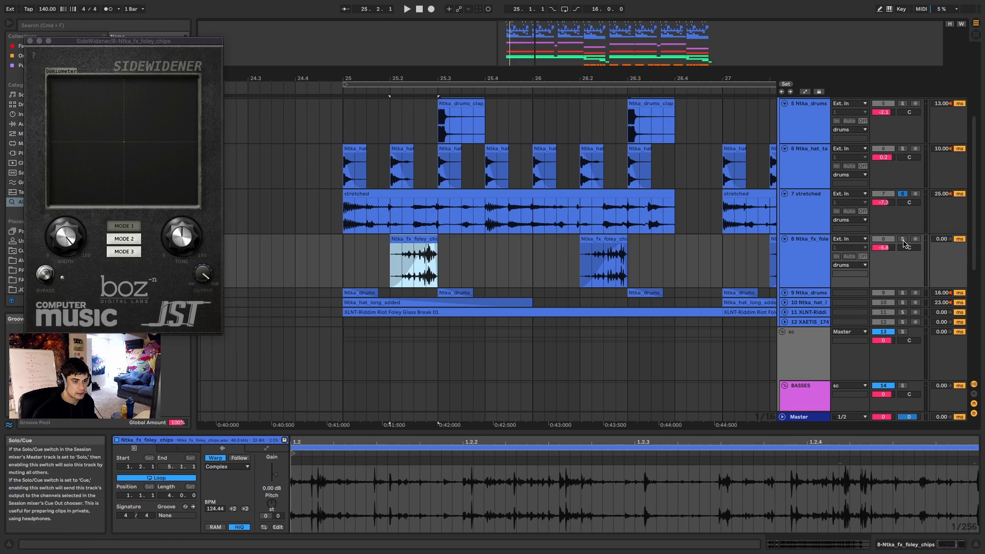
# - Solo the 8 Ntka_fx_foley_chips track and play it from the foley clip at 25.2
pyautogui.click(903, 240)
pyautogui.click(395, 267)
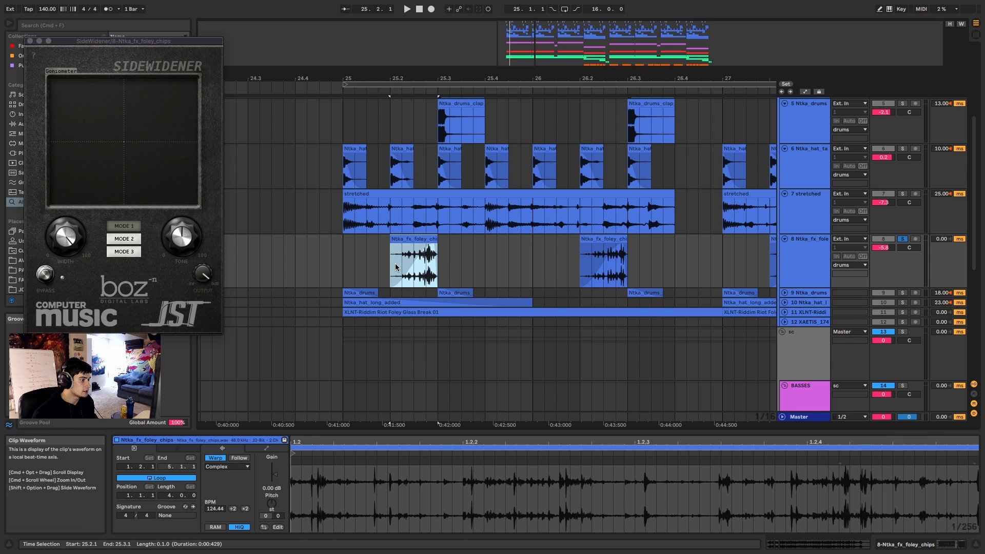
pyautogui.press('+')
pyautogui.press('+')
pyautogui.press('+')
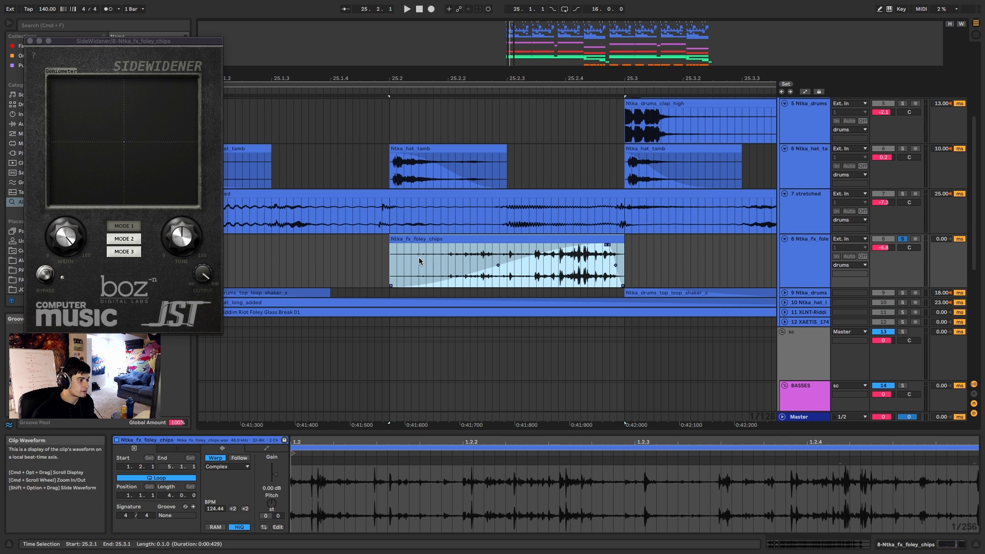
pyautogui.press('space')
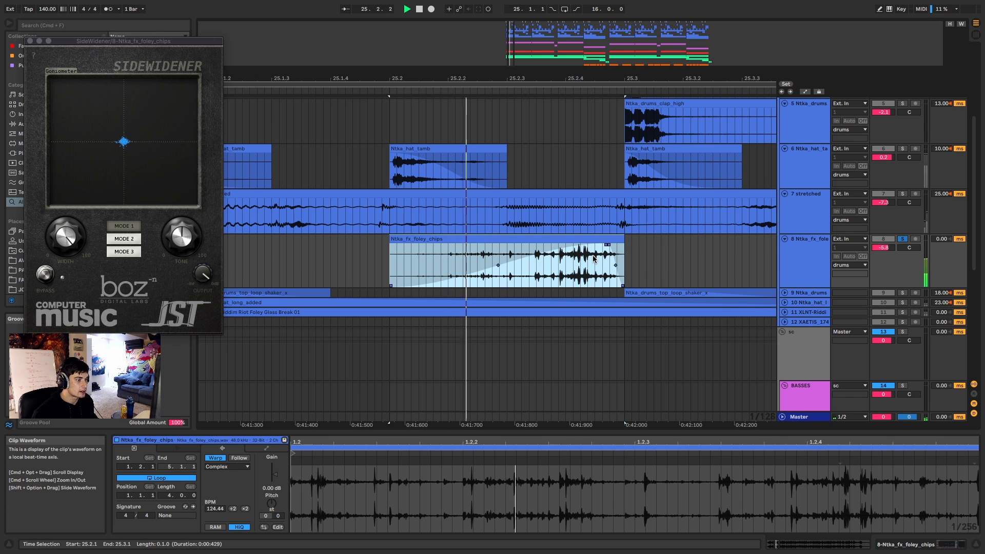
# - Solo the snare track together with the foley chips track and play both from the foley clip at 26.2
pyautogui.scroll(5, 913, 211)
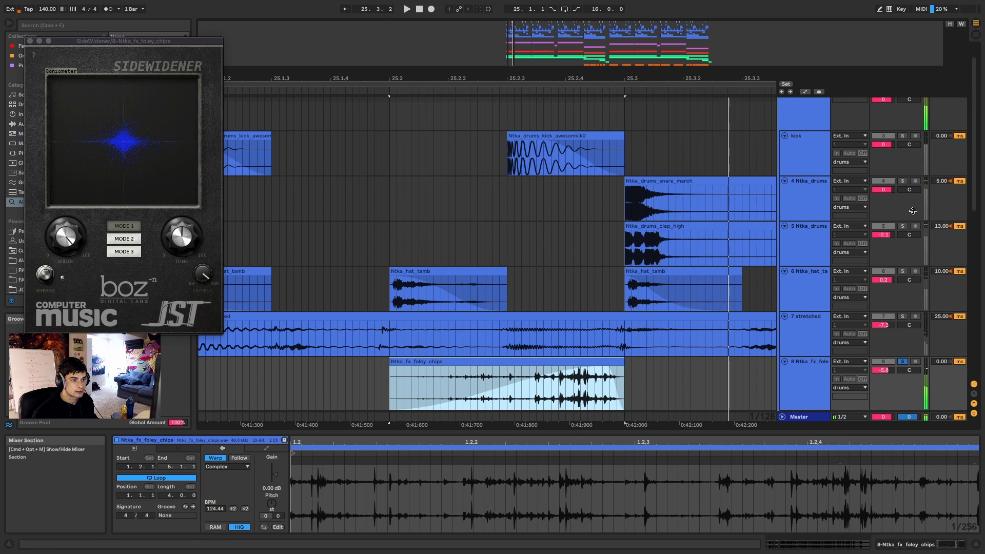
pyautogui.click(902, 181)
pyautogui.press('-')
pyautogui.press('-')
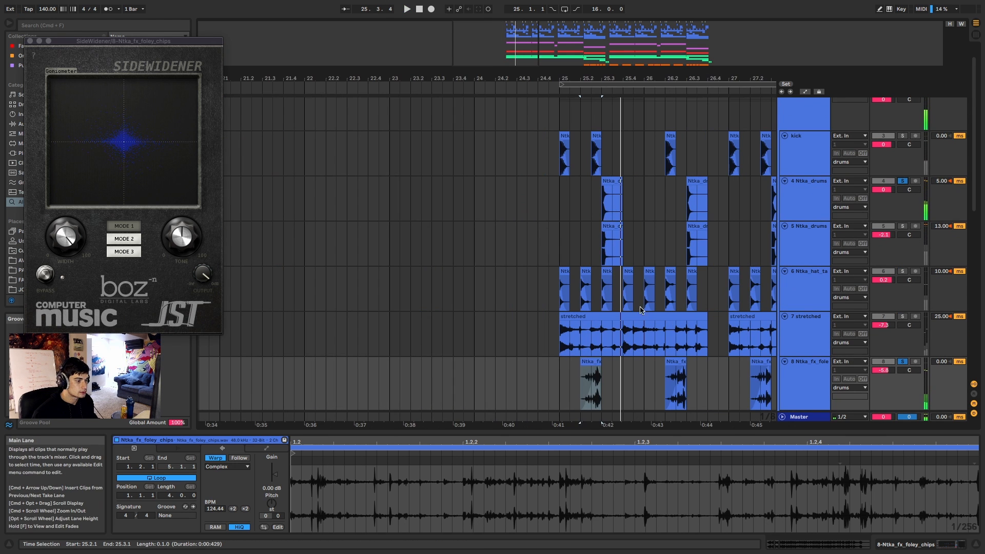
pyautogui.press('space')
pyautogui.scroll(4, 710, 351)
pyautogui.click(630, 362)
pyautogui.scroll(5, 675, 364)
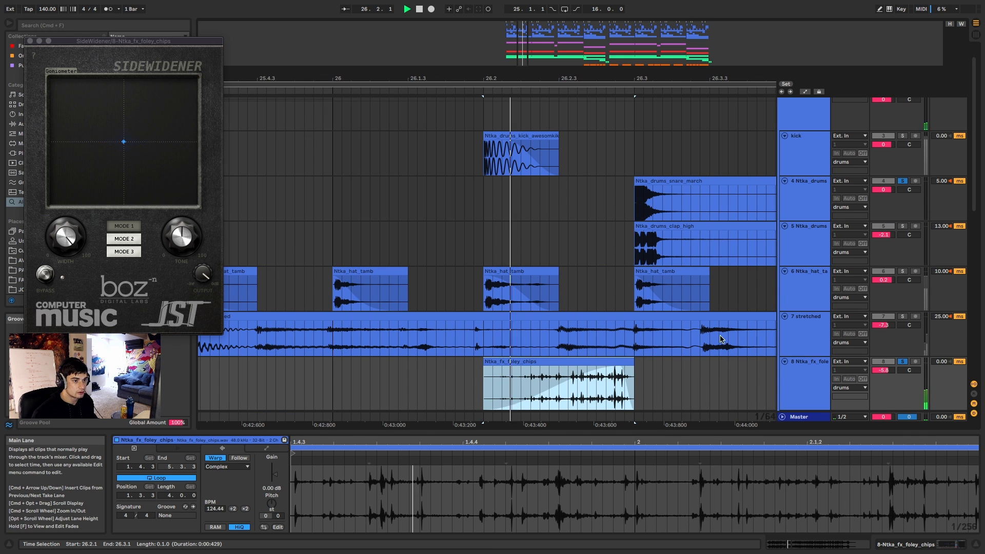
# - Play the soloed foley chips and snare from the foley clips at 27.2 and 28.2, then clear the solos
pyautogui.scroll(-5, 698, 354)
pyautogui.click(672, 366)
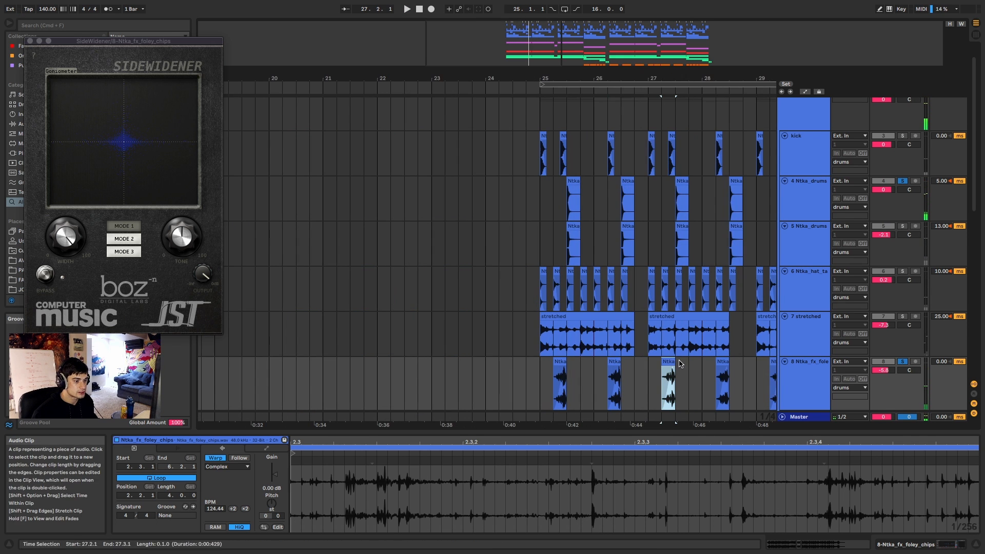
pyautogui.press('space')
pyautogui.click(723, 365)
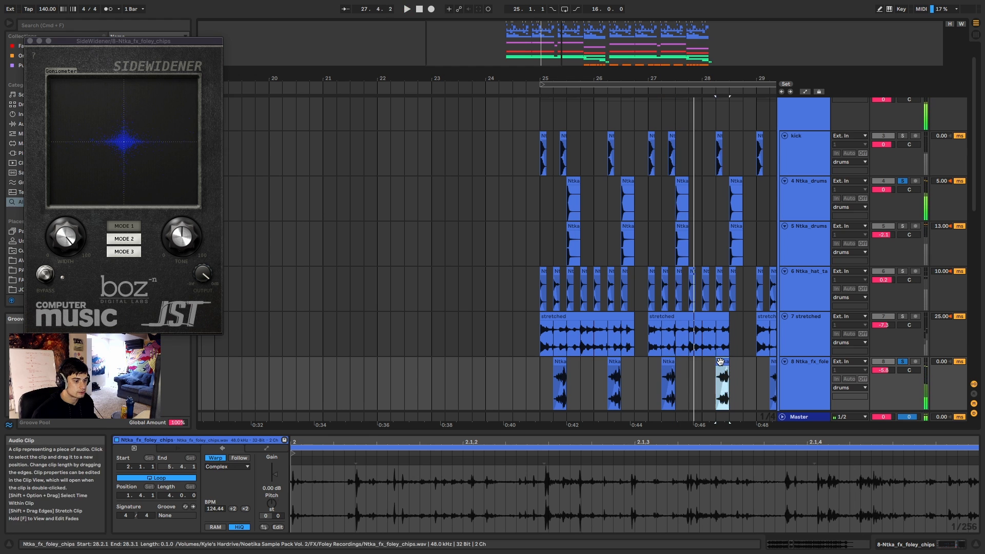
pyautogui.press('space')
pyautogui.click(902, 361)
pyautogui.scroll(-4, 806, 252)
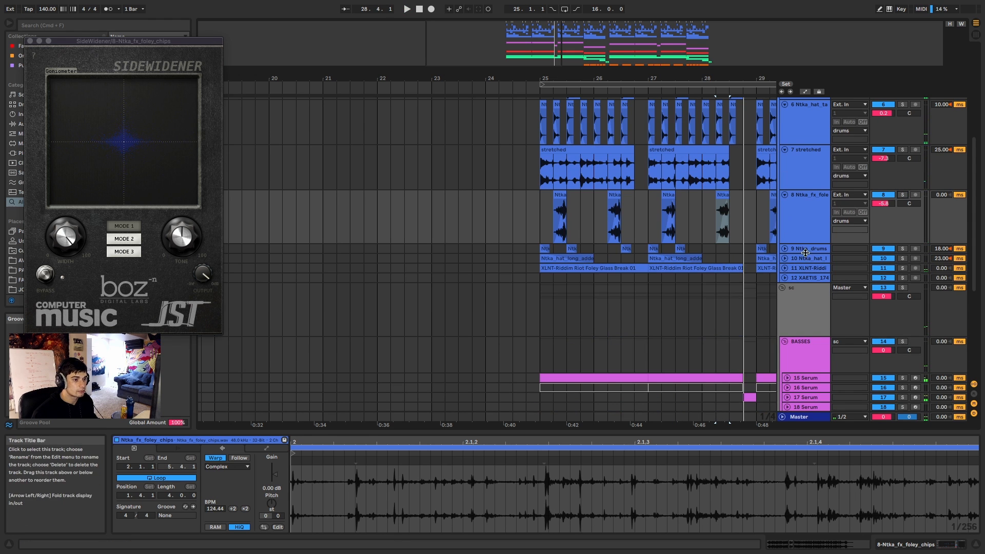
# - Unfold the 9 Ntka_drums top loop shaker track, solo it, and play it from the first clip at bar 25
pyautogui.click(784, 249)
pyautogui.scroll(3, 687, 267)
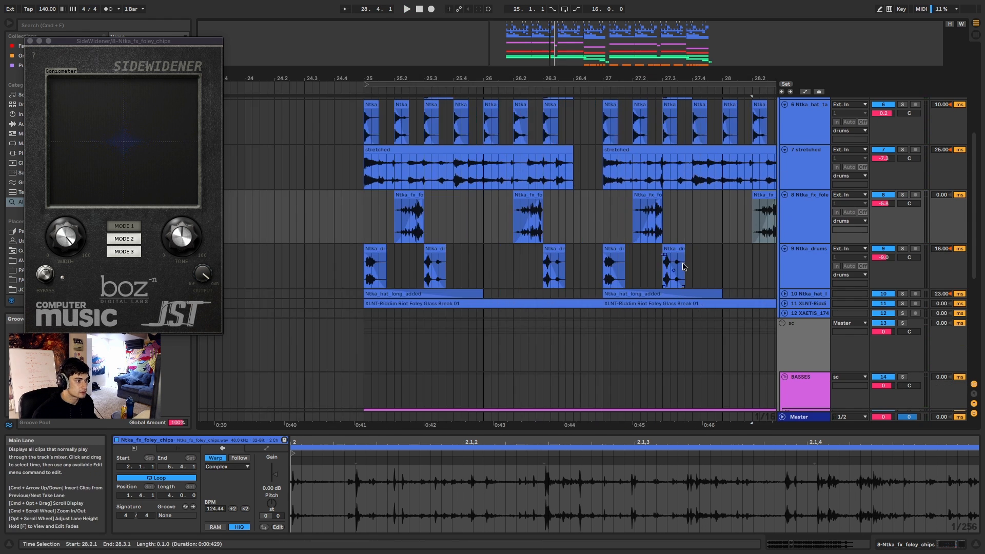
pyautogui.click(380, 252)
pyautogui.press('s')
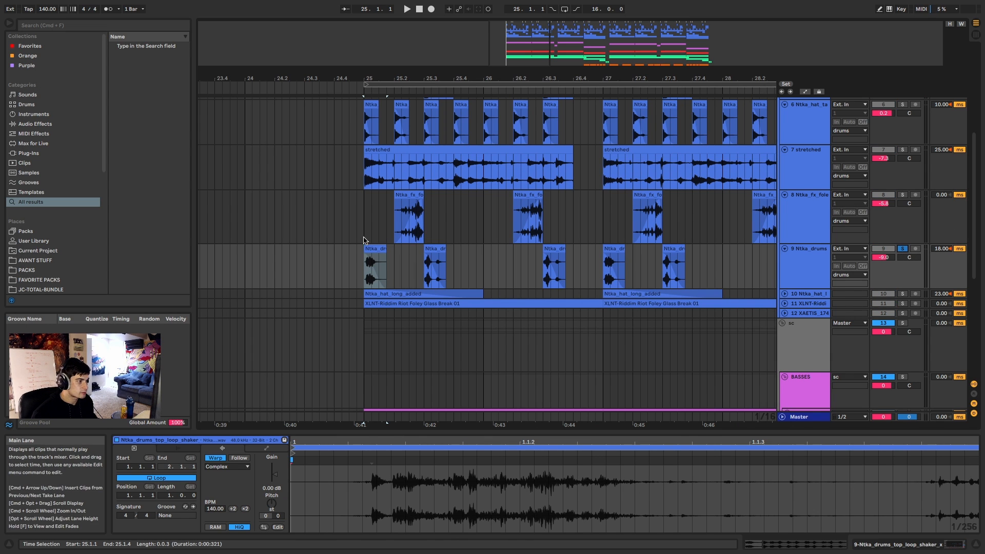
pyautogui.click(372, 249)
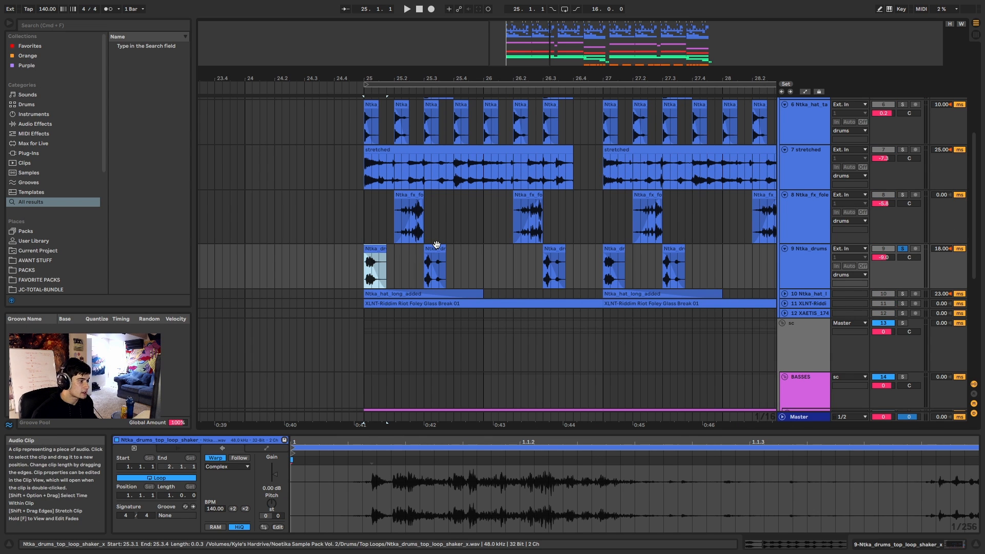
pyautogui.press('space')
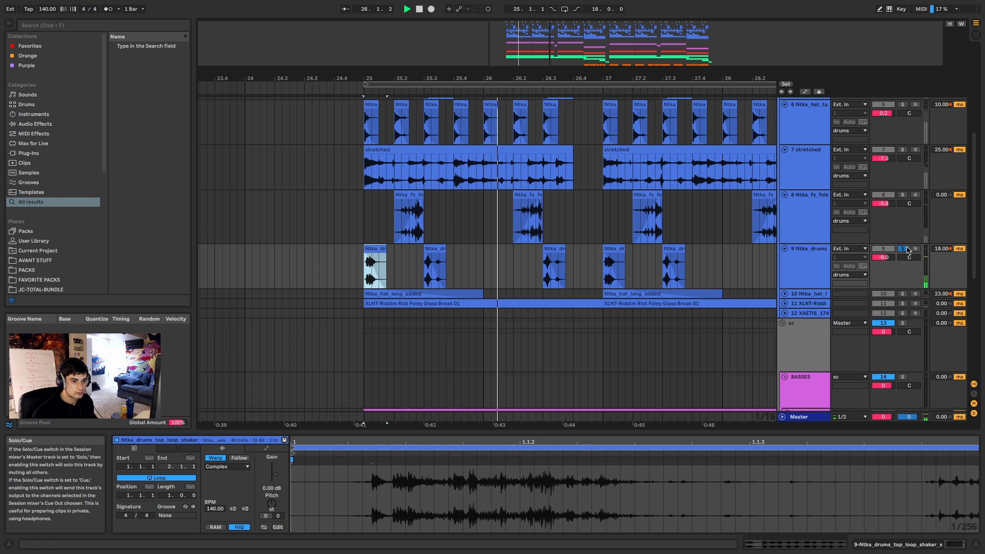
pyautogui.press('space')
# - Add the kick, snare, clap, foley, hat and stretched tracks to the solo and play them together with the shaker loop from bar 25
pyautogui.scroll(8, 903, 250)
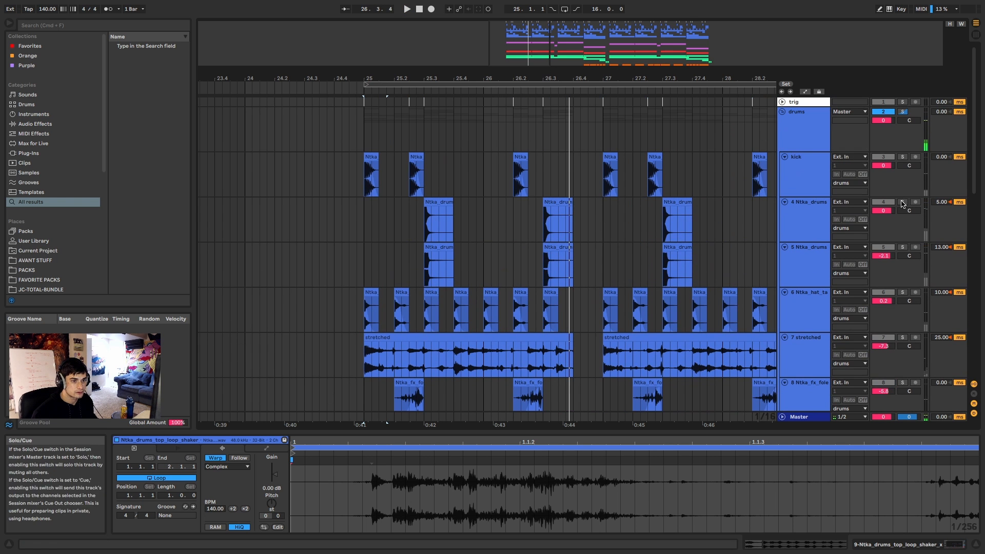
pyautogui.click(903, 203)
pyautogui.keyDown('super'); pyautogui.click(903, 157); pyautogui.keyUp('super')
pyautogui.scroll(-1, 706, 226)
pyautogui.scroll(-3, 705, 226)
pyautogui.press('space')
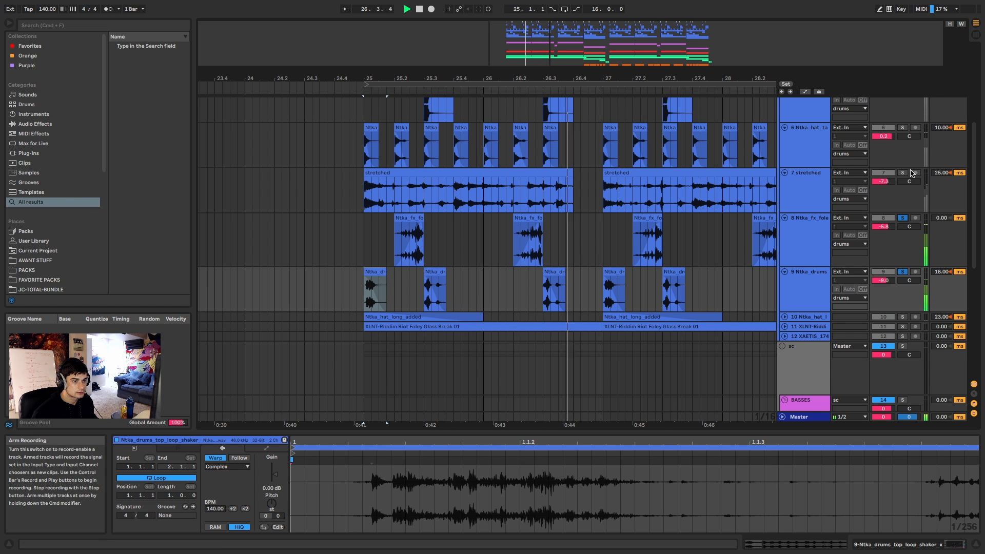
pyautogui.click(903, 128)
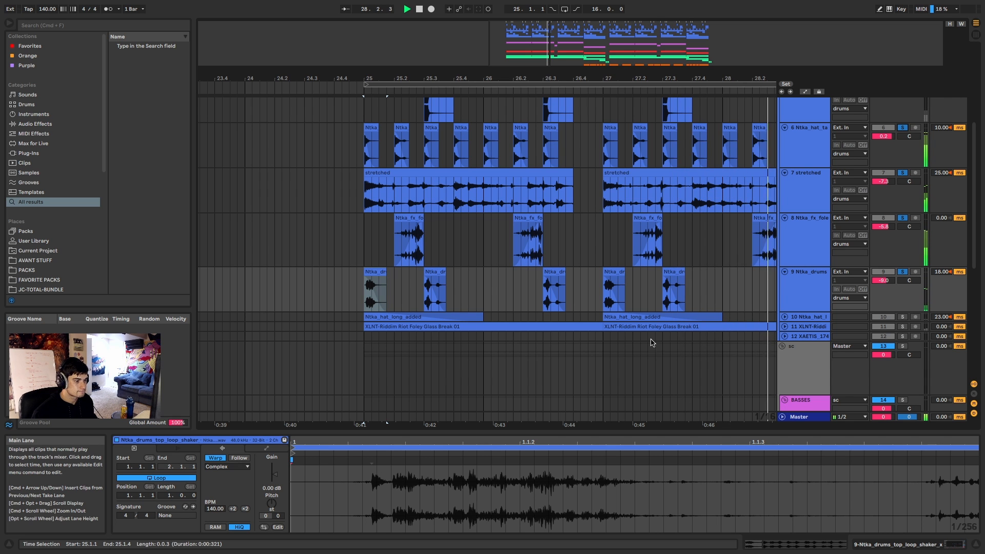
pyautogui.press('space')
# - Unfold the 10 Ntka_hat and 11 XLNT-Riddim tracks to show their clip waveforms across the drop
pyautogui.scroll(-5, 603, 341)
pyautogui.click(785, 317)
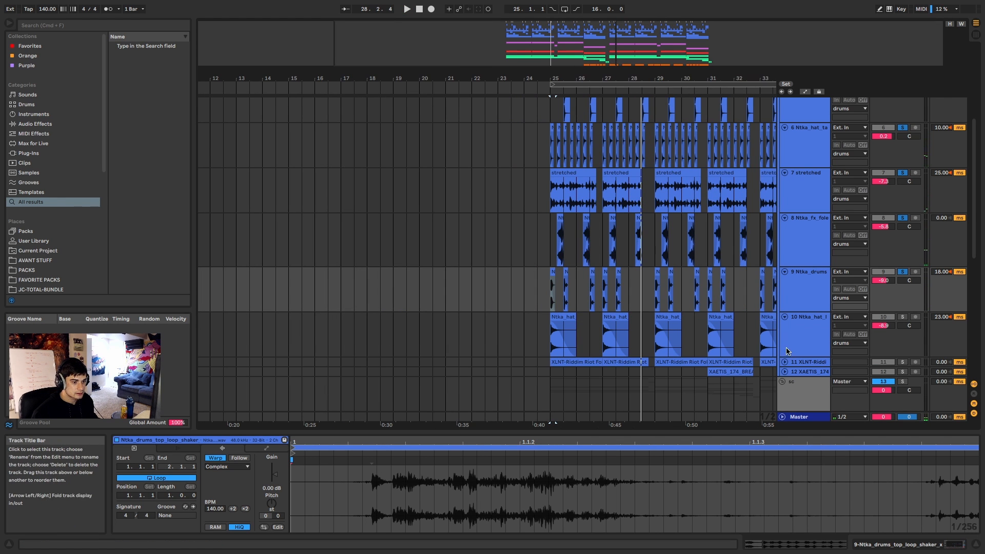
pyautogui.click(785, 362)
pyautogui.scroll(-5, 757, 332)
pyautogui.scroll(-5, 709, 267)
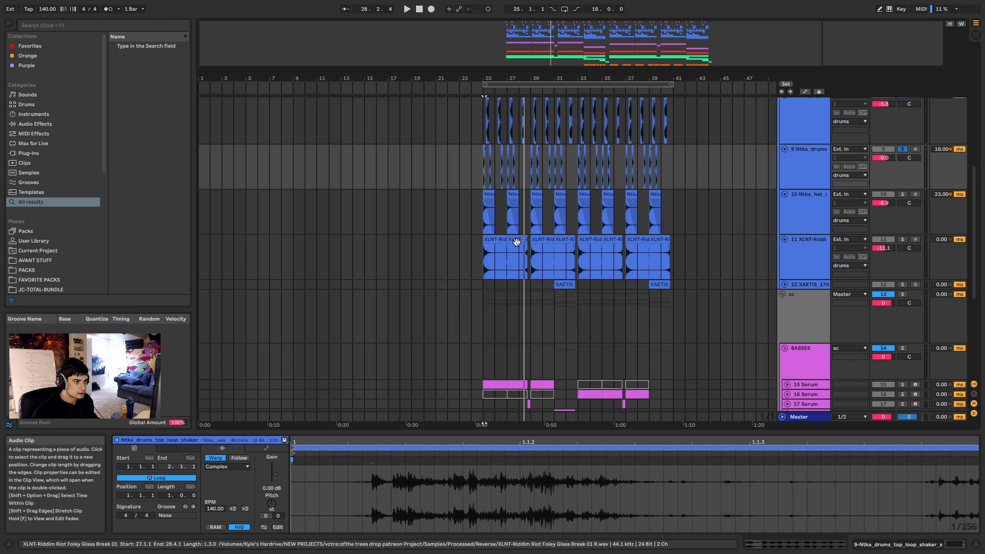
# - Inspect the long hat clip at bar 25 and the Foley Glass Break clips at bars 27 and 31, placing the insert marker at 28.3
pyautogui.scroll(5, 516, 242)
pyautogui.click(485, 244)
pyautogui.scroll(5, 485, 244)
pyautogui.click(448, 191)
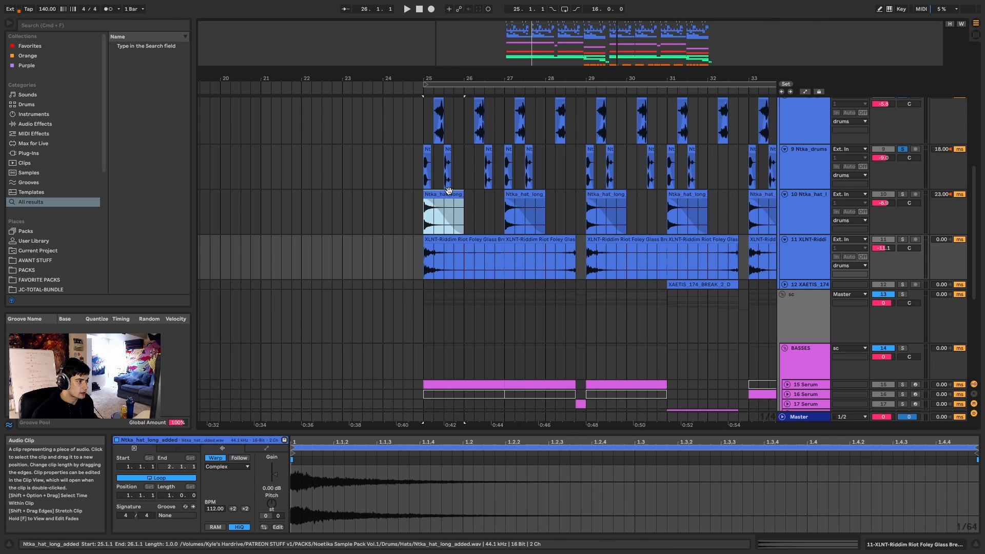
pyautogui.click(490, 246)
pyautogui.click(523, 240)
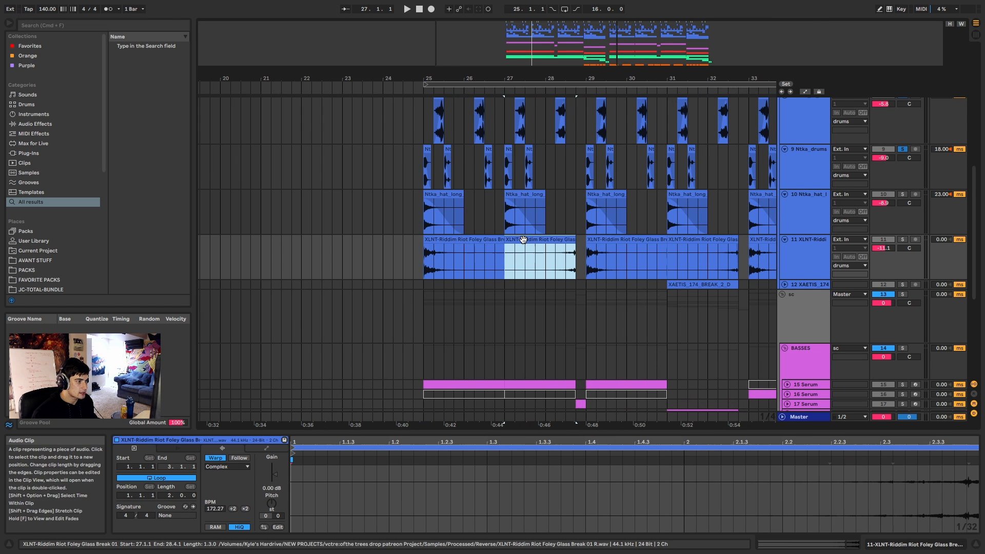
pyautogui.click(730, 258)
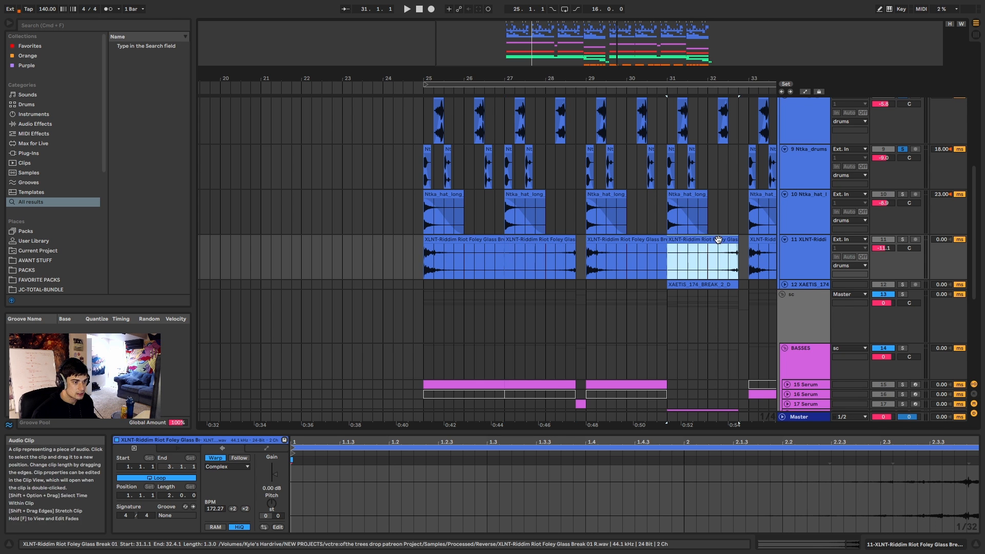
pyautogui.scroll(-5, 693, 247)
pyautogui.scroll(5, 644, 257)
pyautogui.click(642, 260)
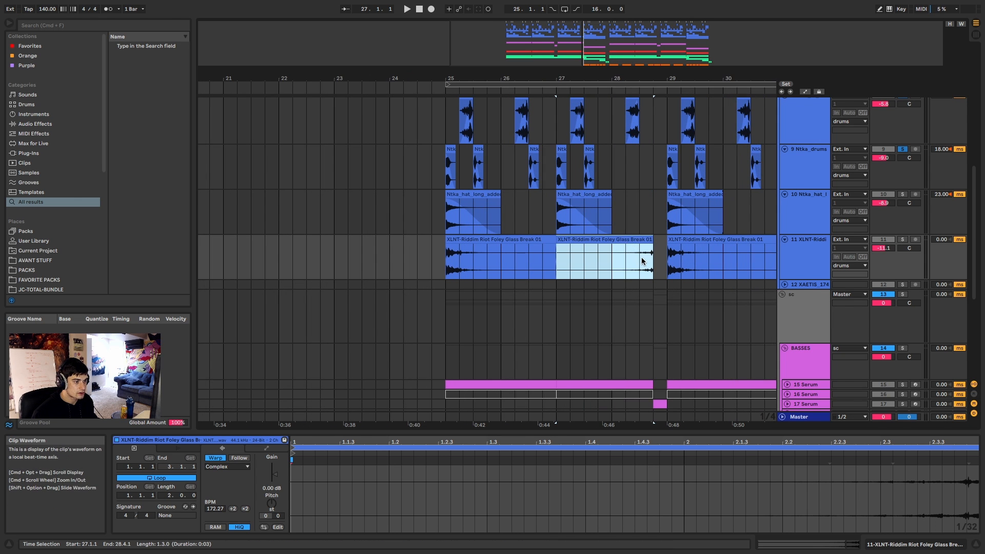
pyautogui.click(649, 259)
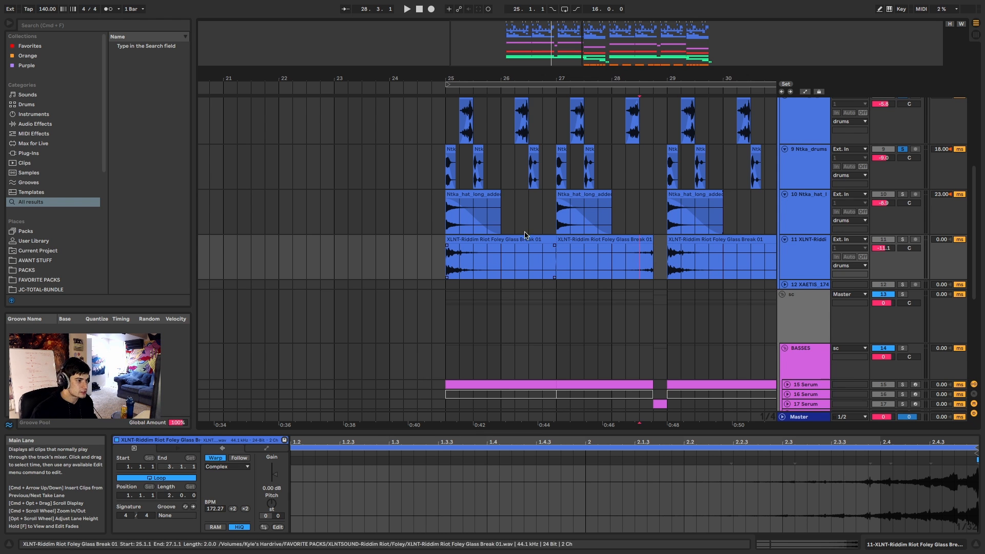
# - Look over the whole arrangement from the drum tracks down to the bass, fx and vox tracks
pyautogui.scroll(-6, 653, 258)
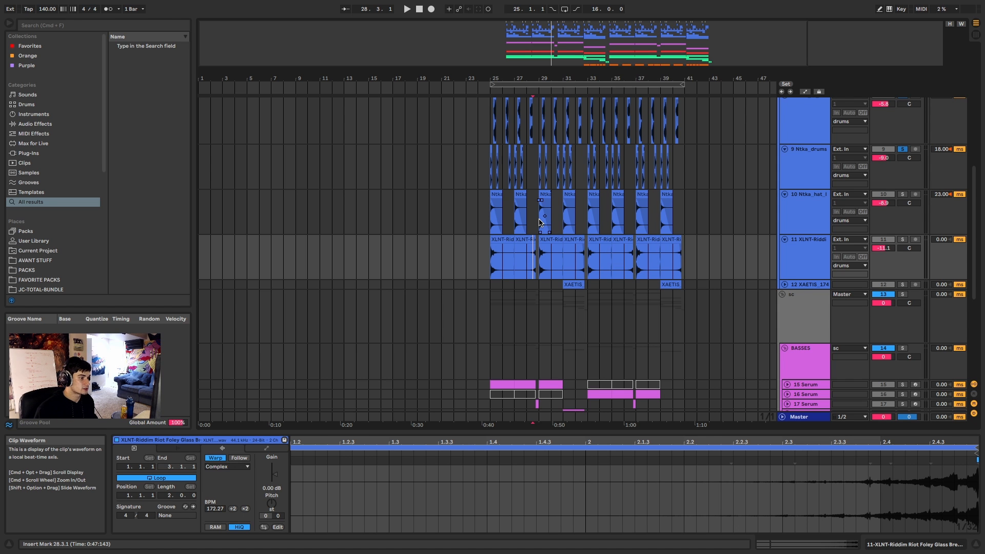
pyautogui.scroll(6, 585, 210)
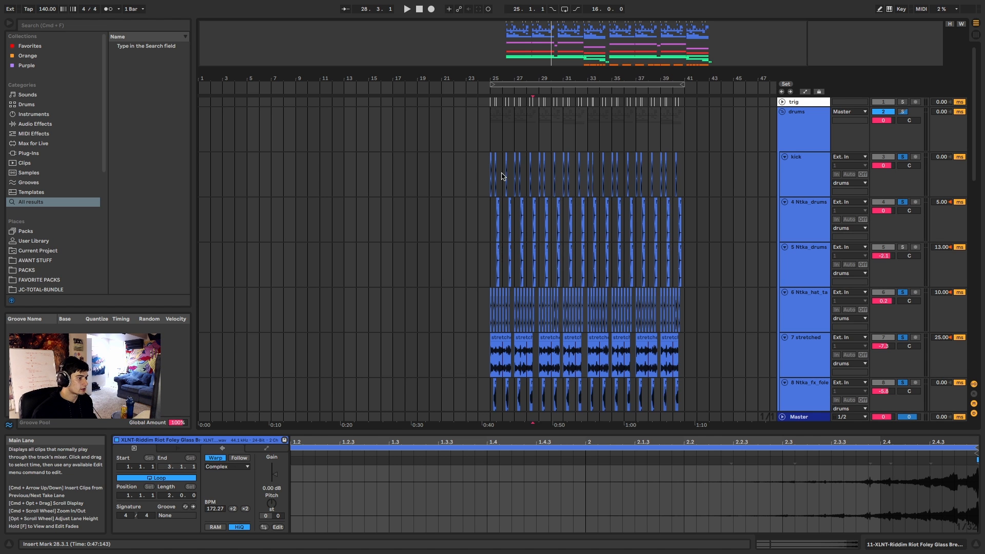
pyautogui.scroll(-10, 564, 257)
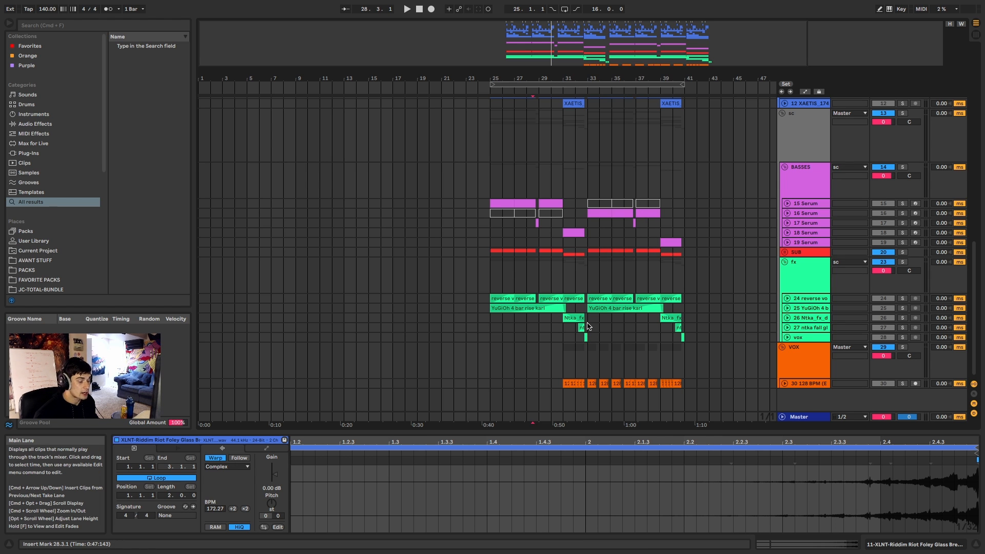
pyautogui.scroll(5, 588, 327)
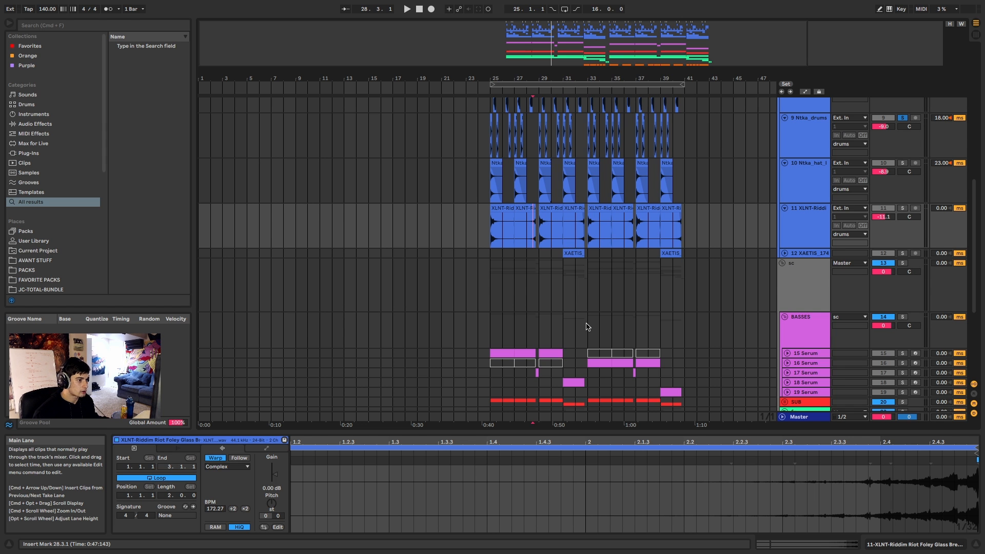
pyautogui.scroll(7, 588, 326)
pyautogui.scroll(4, 591, 345)
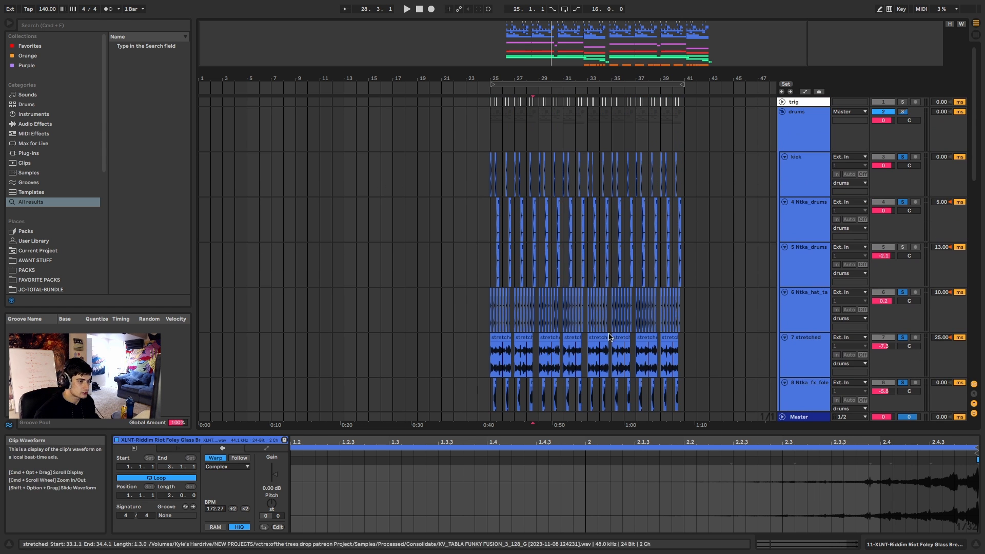
# - Fold all the unfolded drum tracks from the kick through 12 XAETIS_174
pyautogui.click(785, 157)
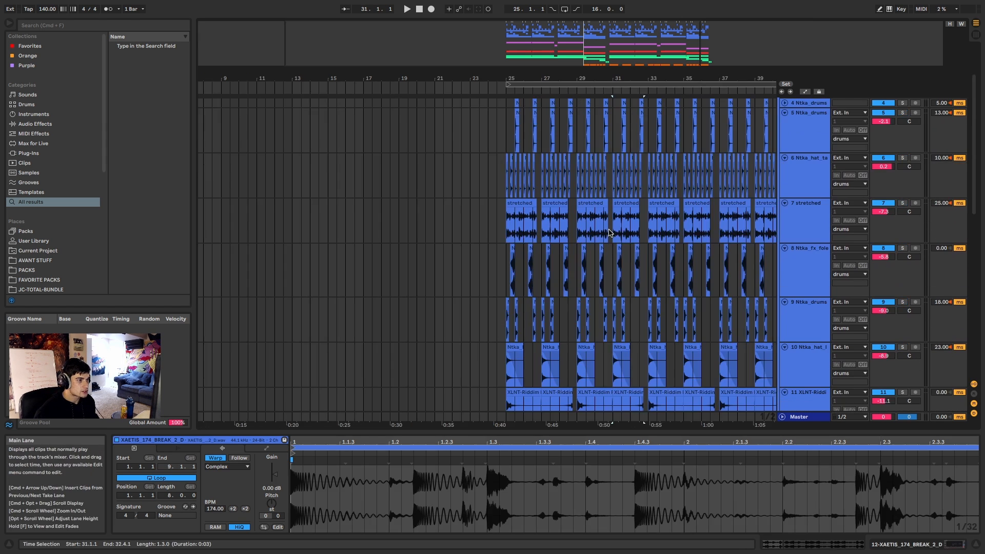
pyautogui.scroll(3, 609, 233)
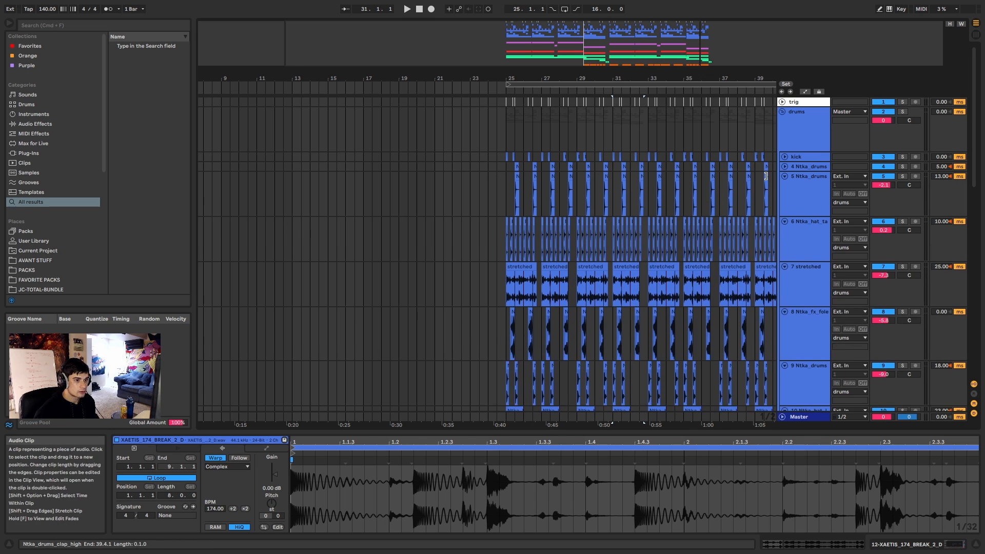
pyautogui.click(785, 177)
pyautogui.click(785, 186)
pyautogui.click(785, 196)
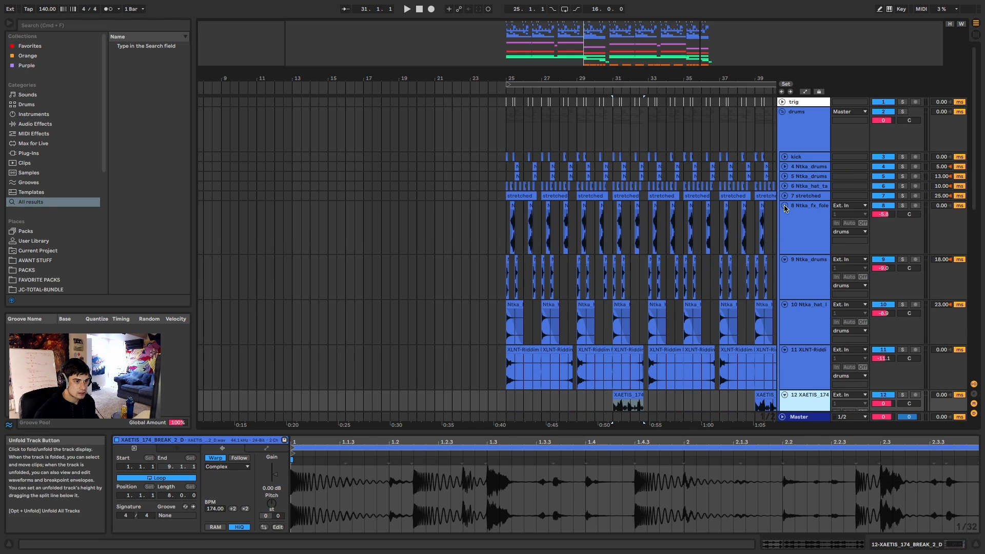
pyautogui.click(785, 206)
pyautogui.click(788, 215)
pyautogui.click(785, 215)
pyautogui.click(785, 225)
pyautogui.click(785, 235)
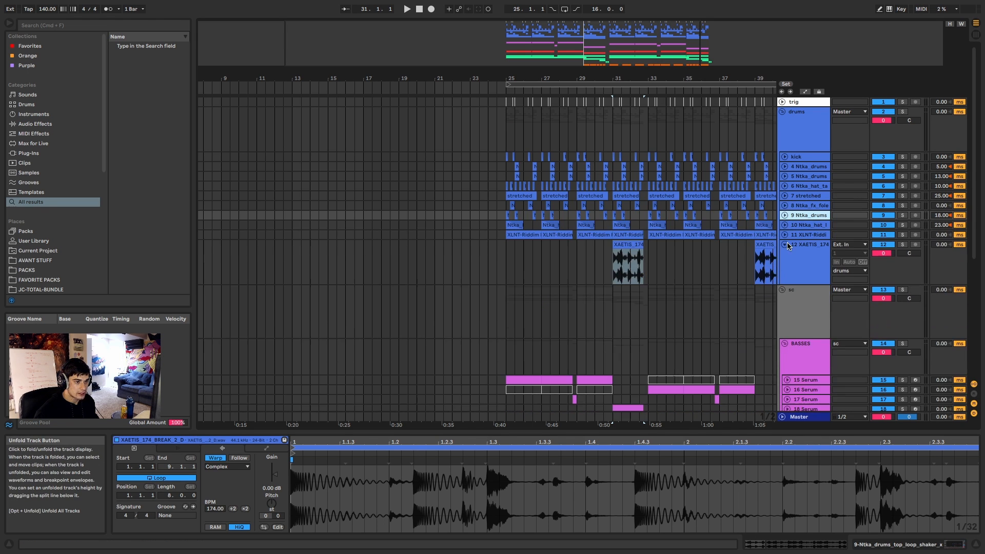
pyautogui.click(786, 245)
# - Select bars 25 to 27 on the SUB track
pyautogui.scroll(3, 589, 262)
pyautogui.scroll(2, 589, 262)
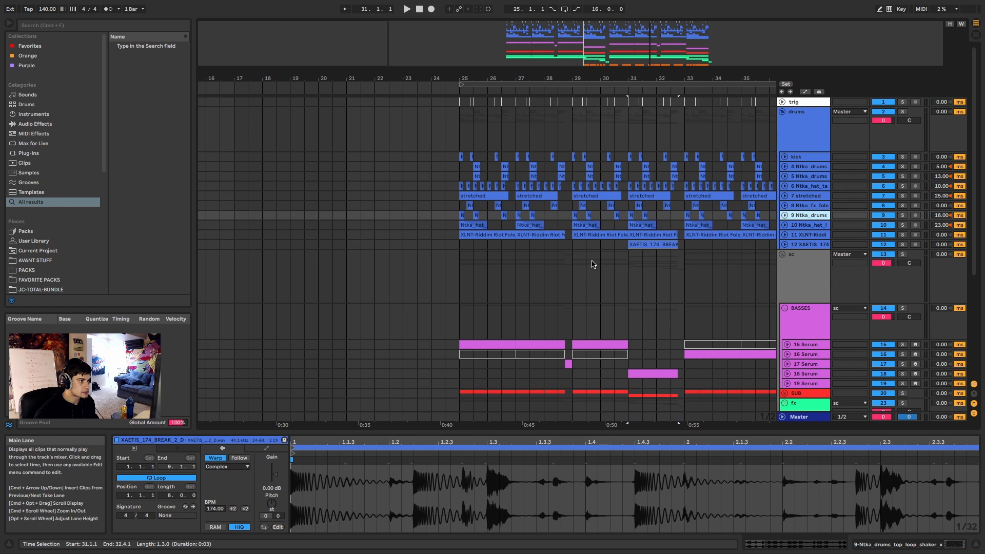
pyautogui.scroll(-2, 547, 274)
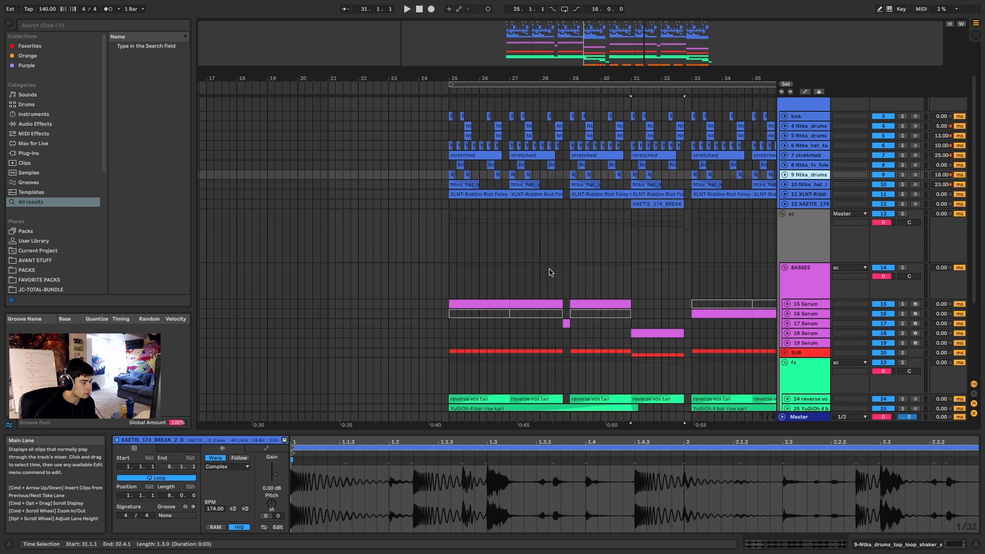
pyautogui.scroll(-2, 524, 269)
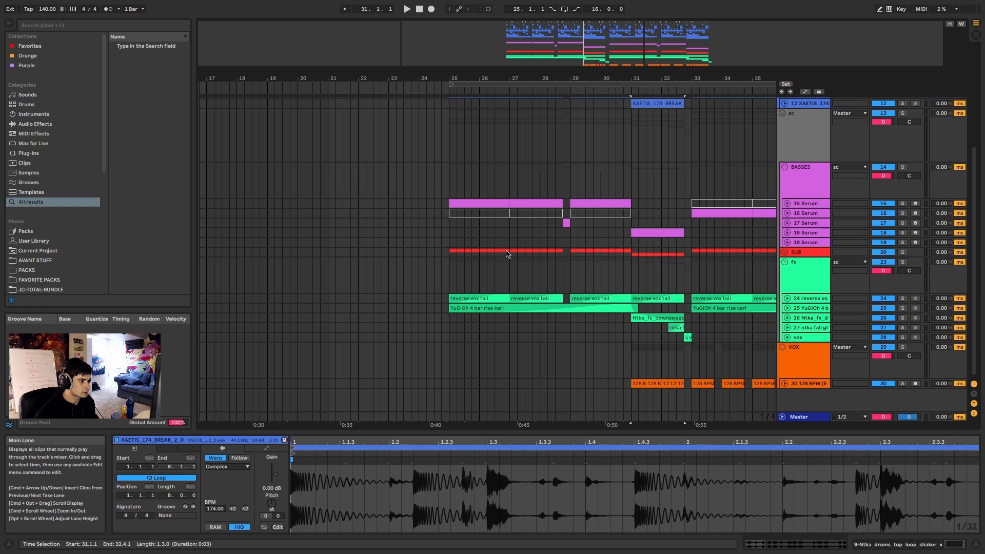
pyautogui.moveTo(445, 252); pyautogui.dragTo(515, 252)
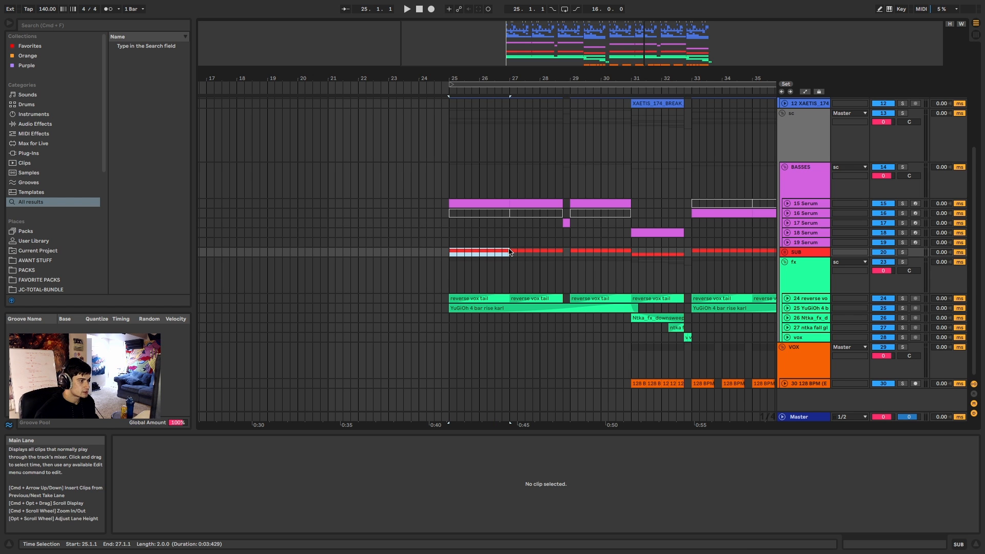
# - Highlight the bass phrases in the BASSES group across bars 27 to 33, and pick the 17 Serum fill and the 15 Serum clip at bar 29
pyautogui.scroll(2, 495, 252)
pyautogui.scroll(-3, 535, 195)
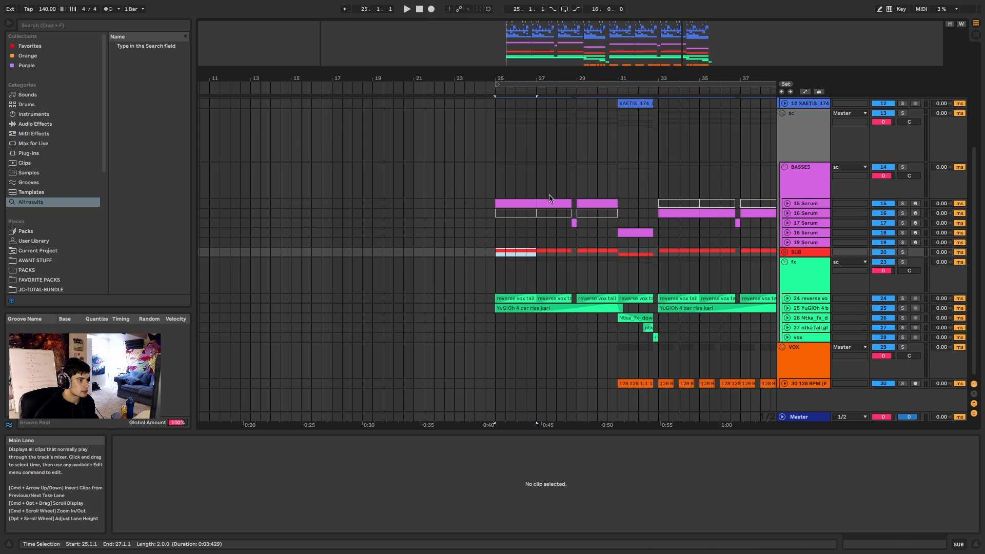
pyautogui.moveTo(536, 191); pyautogui.dragTo(658, 188)
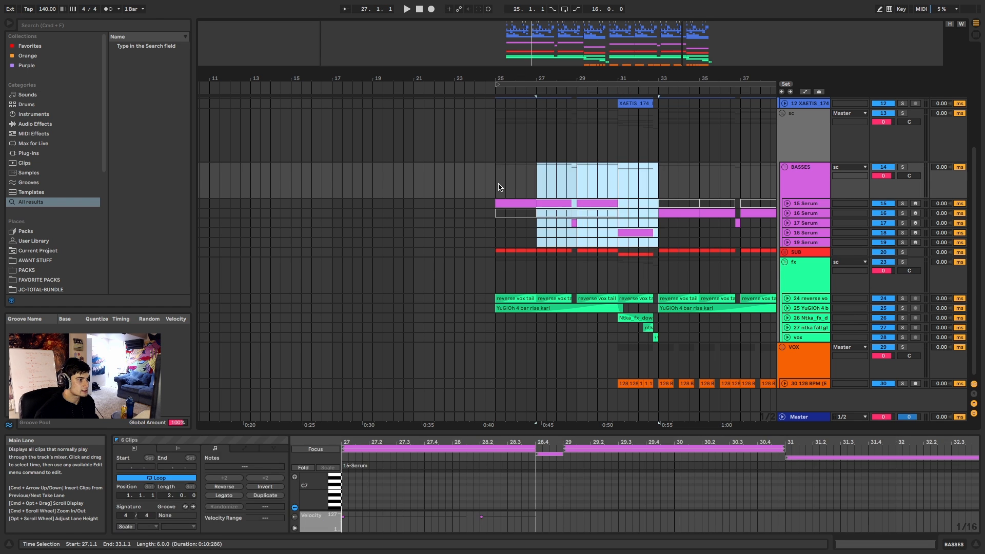
pyautogui.moveTo(497, 186); pyautogui.dragTo(618, 190)
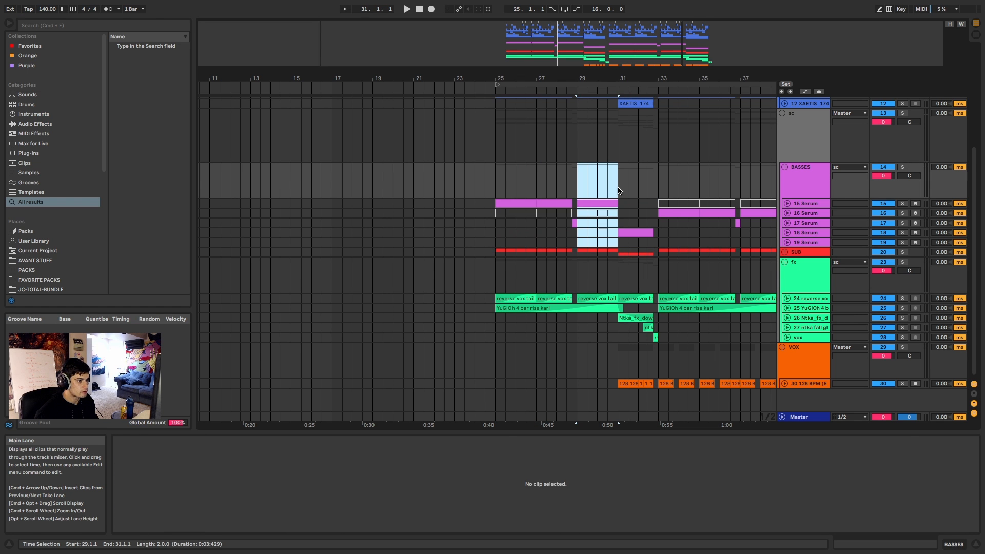
pyautogui.click(574, 223)
pyautogui.click(601, 202)
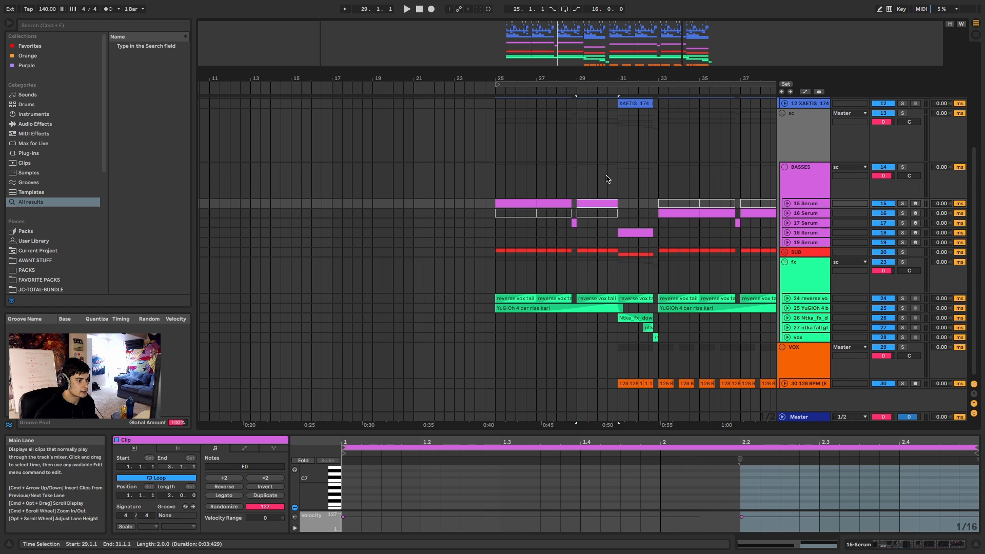
pyautogui.moveTo(619, 181); pyautogui.dragTo(639, 184)
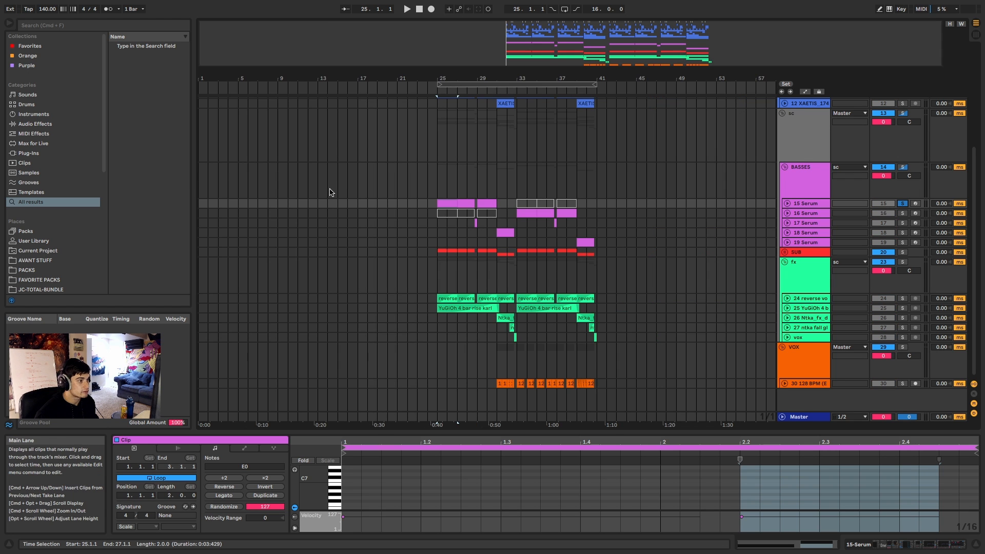
# - Play the soloed 15 Serum track from its clip at bar 25 and unfold the track
pyautogui.scroll(5, 404, 172)
pyautogui.scroll(3, 545, 202)
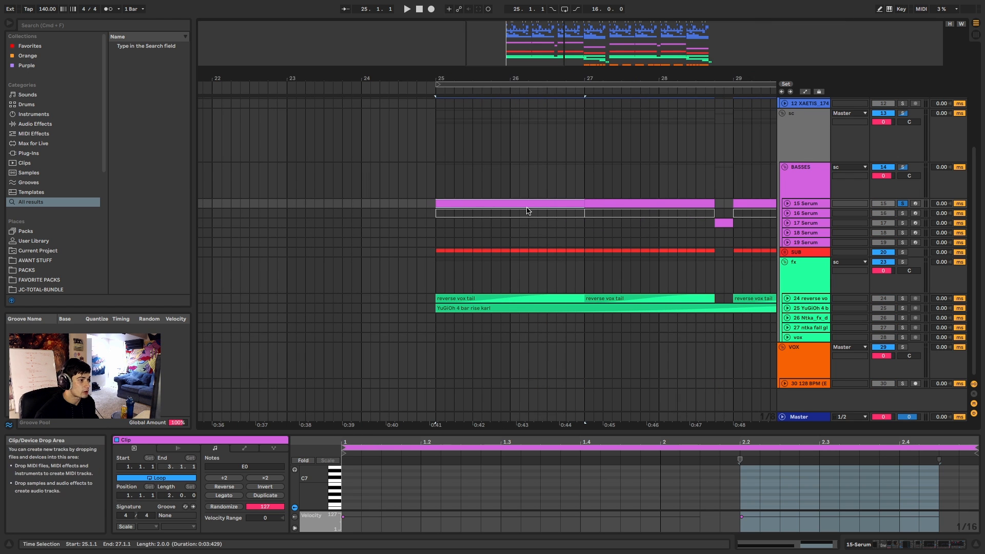
pyautogui.press('space')
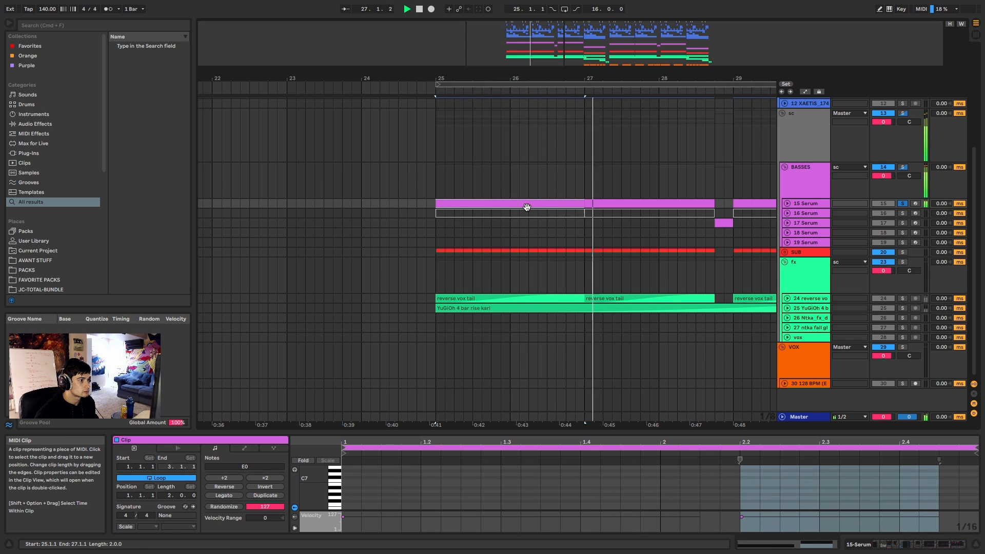
pyautogui.press('space')
pyautogui.click(787, 203)
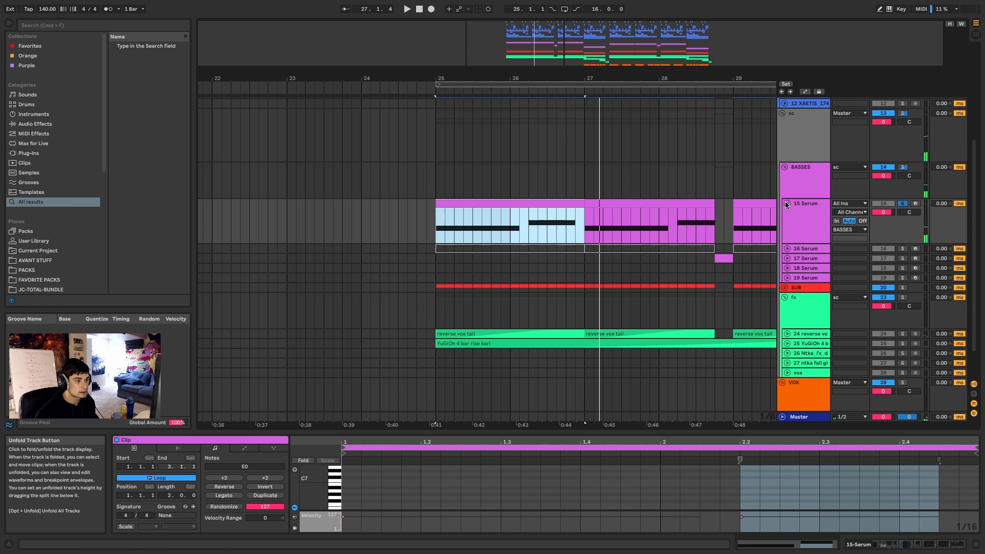
# - Pick the 15 Serum clips at bars 27 and 29, and highlight the empty bars 31 to 33 on that track
pyautogui.scroll(-3, 633, 218)
pyautogui.click(631, 204)
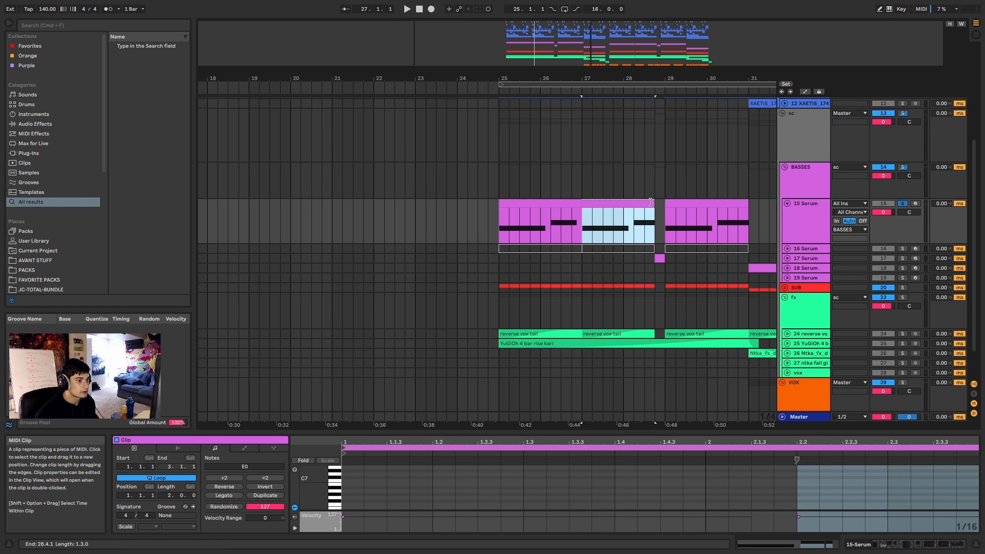
pyautogui.scroll(-3, 662, 205)
pyautogui.click(693, 204)
pyautogui.scroll(-2, 739, 215)
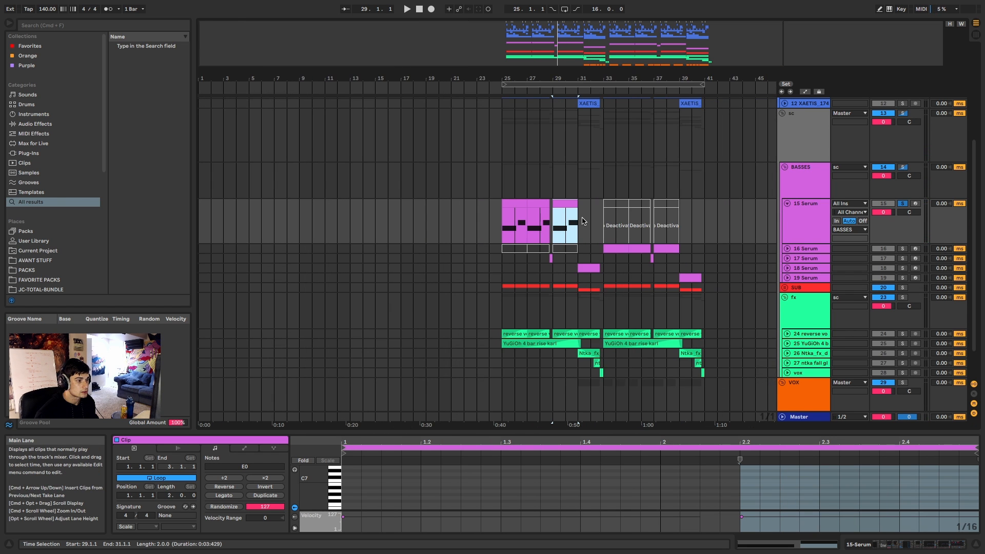
pyautogui.scroll(5, 582, 221)
pyautogui.moveTo(568, 222); pyautogui.dragTo(642, 222)
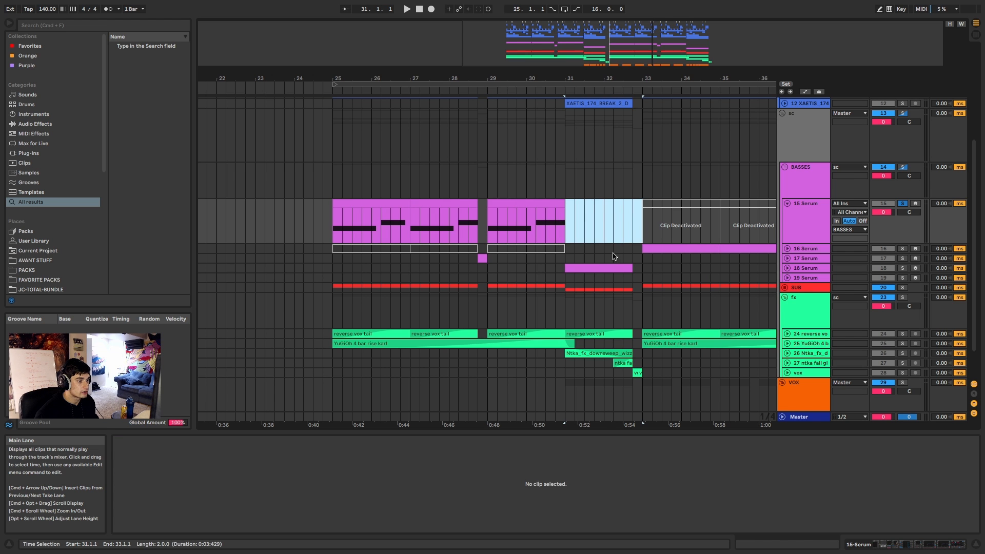
# - Select the 18 Serum clip at bar 31, unfold its track and highlight bars 25 to 33 on it
pyautogui.click(613, 268)
pyautogui.click(787, 267)
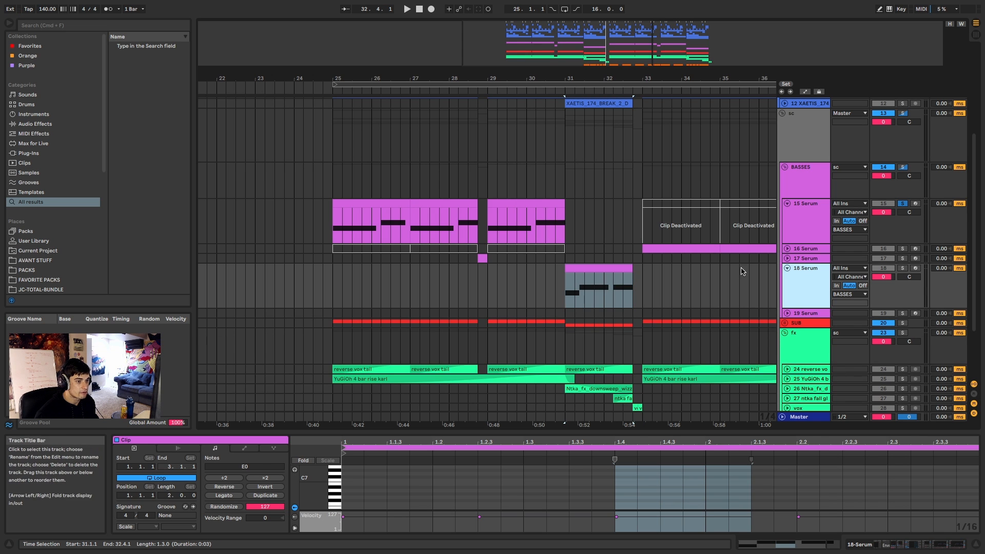
pyautogui.scroll(-4, 633, 278)
pyautogui.moveTo(630, 281); pyautogui.dragTo(558, 271)
pyautogui.scroll(4, 559, 272)
pyautogui.scroll(-5, 558, 268)
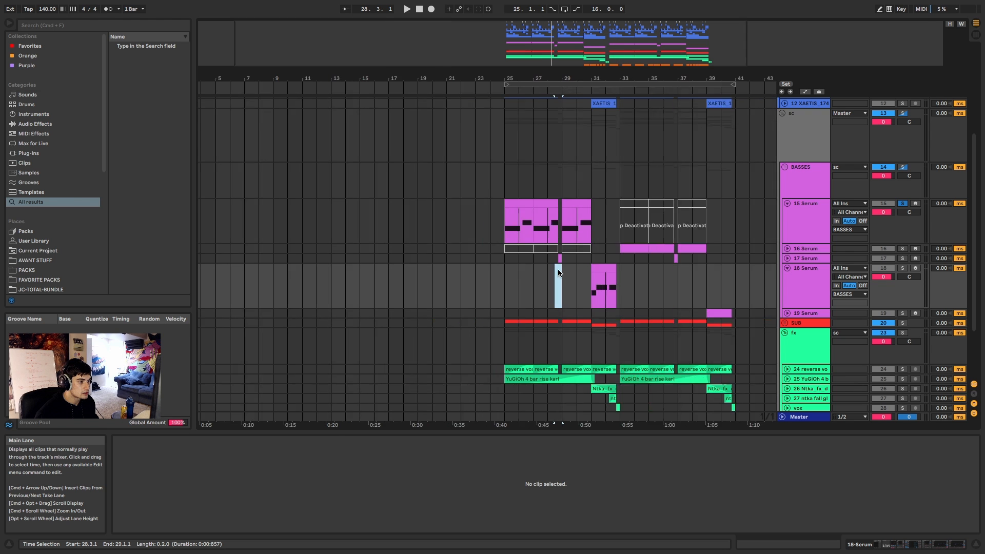
pyautogui.moveTo(527, 280); pyautogui.dragTo(440, 284)
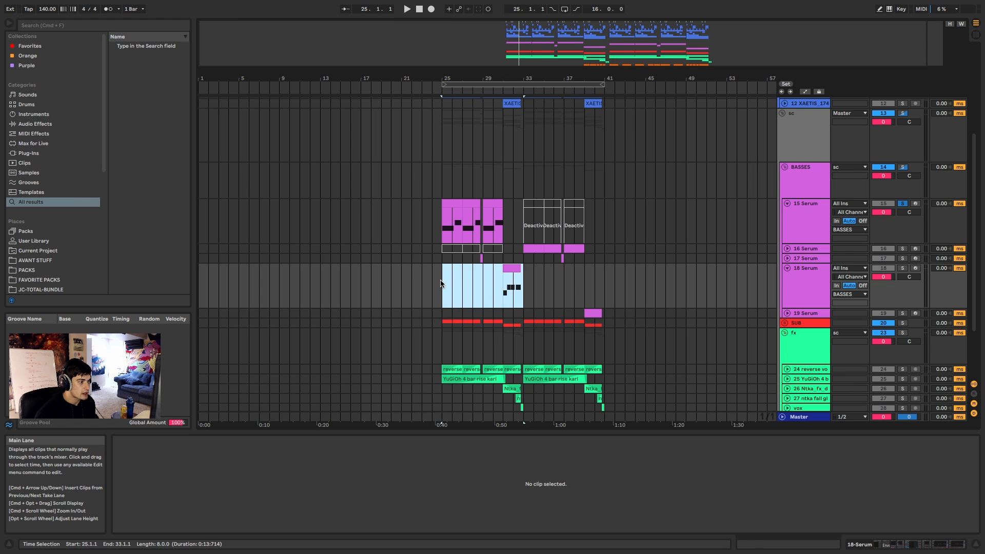
# - Select the first 15 Serum clip, spanning bars 25 to 27
pyautogui.scroll(3, 440, 284)
pyautogui.scroll(-2, 441, 284)
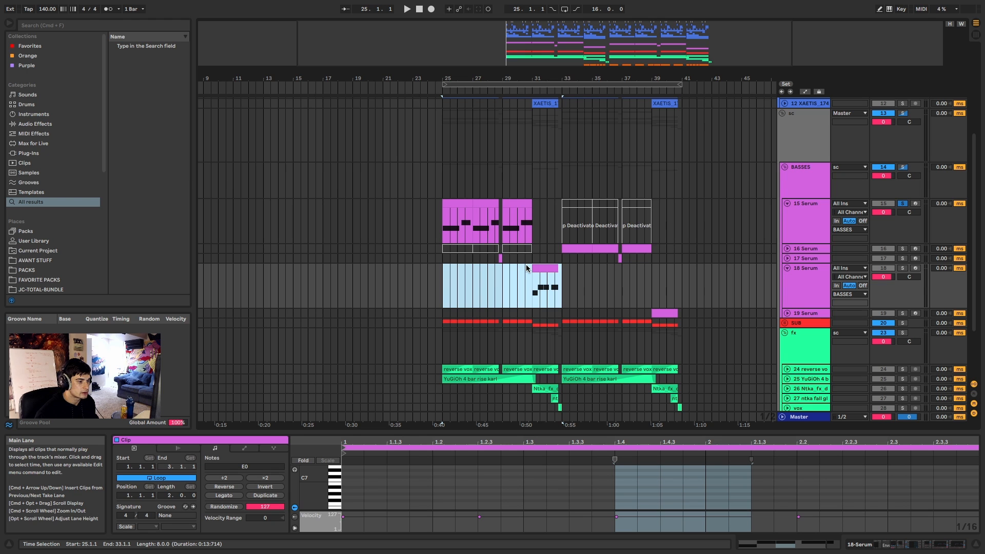
pyautogui.scroll(2, 460, 260)
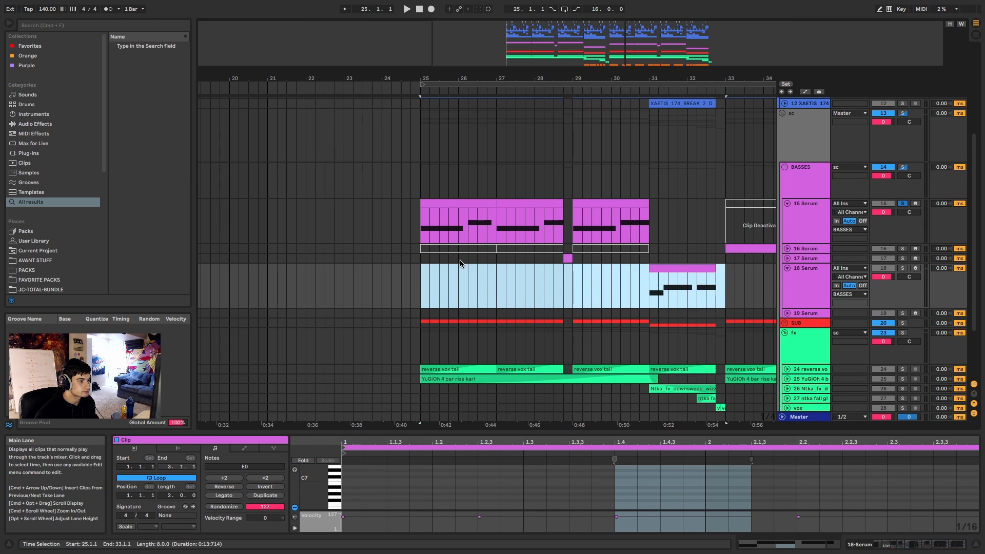
pyautogui.scroll(3, 493, 245)
pyautogui.click(439, 254)
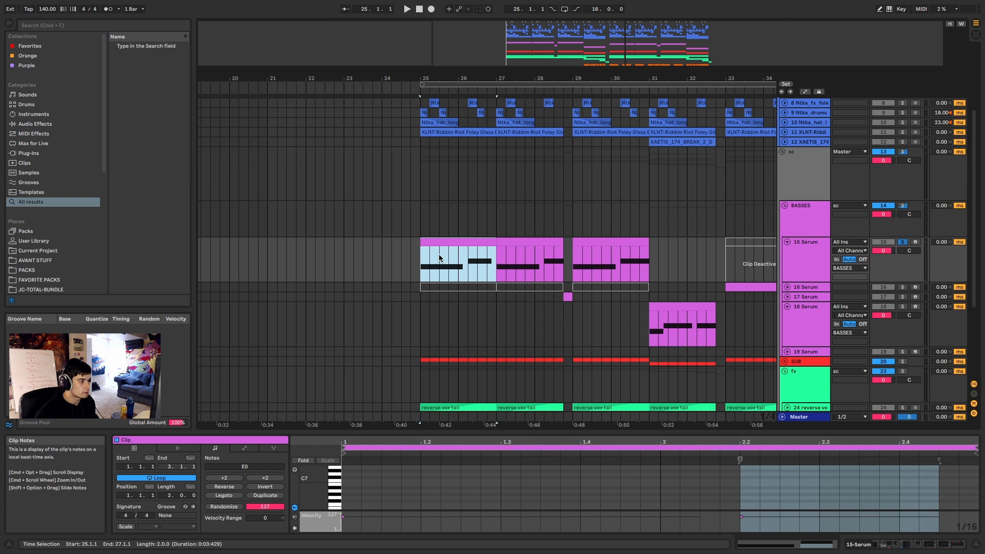
pyautogui.scroll(2, 439, 254)
pyautogui.scroll(-3, 439, 257)
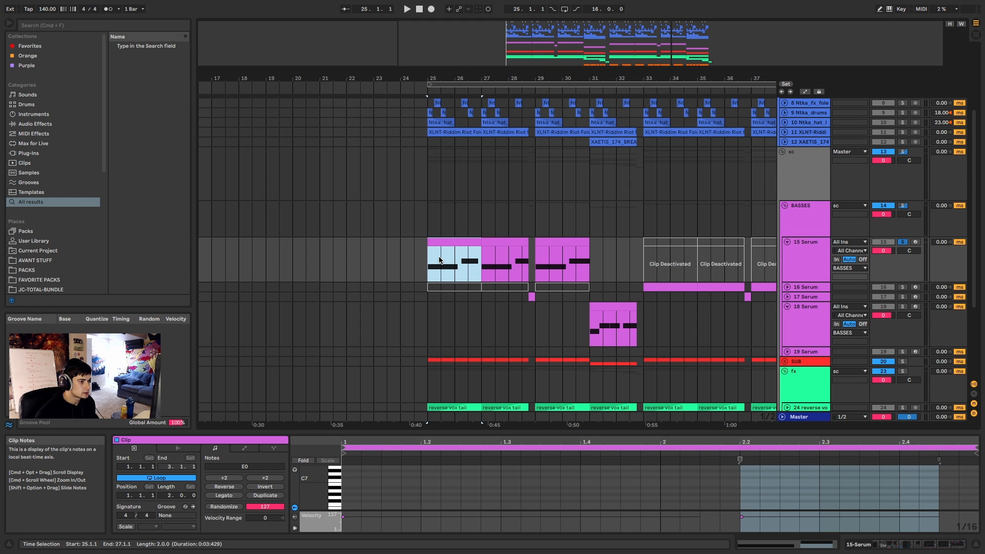
pyautogui.scroll(-1, 440, 260)
# - Show the 15 Serum device chain, examine the BA Victor preset in the Serum editor and close the editor
pyautogui.click(807, 259)
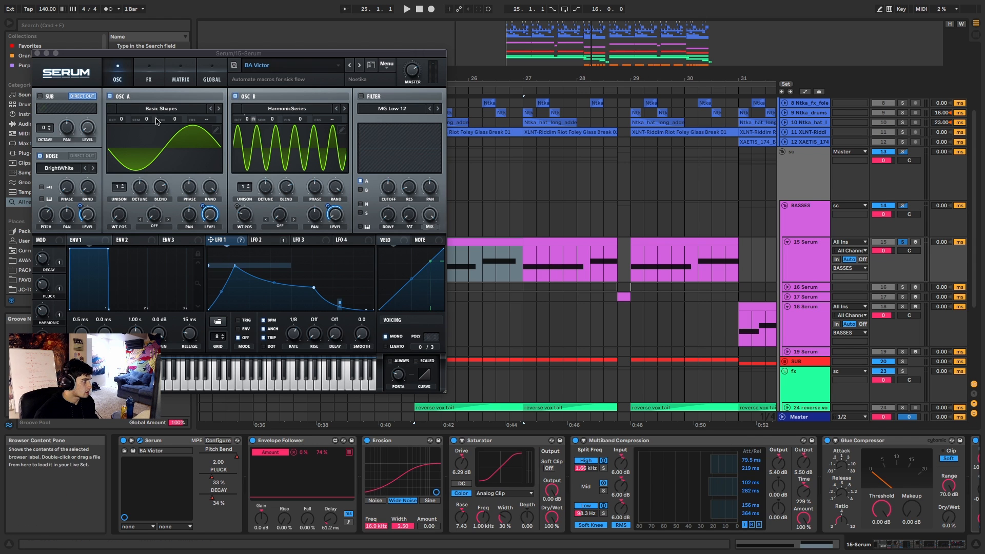
pyautogui.moveTo(252, 53); pyautogui.dragTo(458, 72)
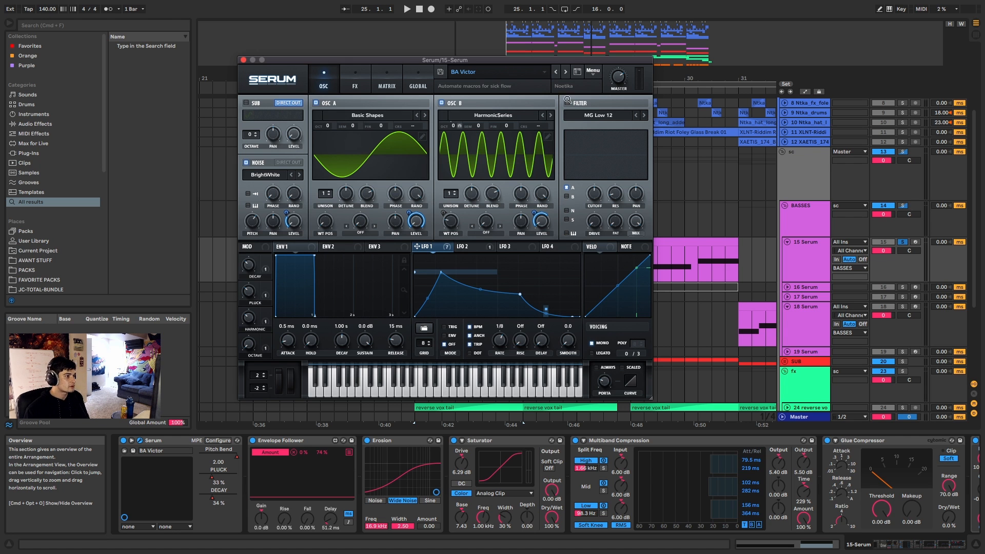
pyautogui.moveTo(481, 64); pyautogui.dragTo(517, 81)
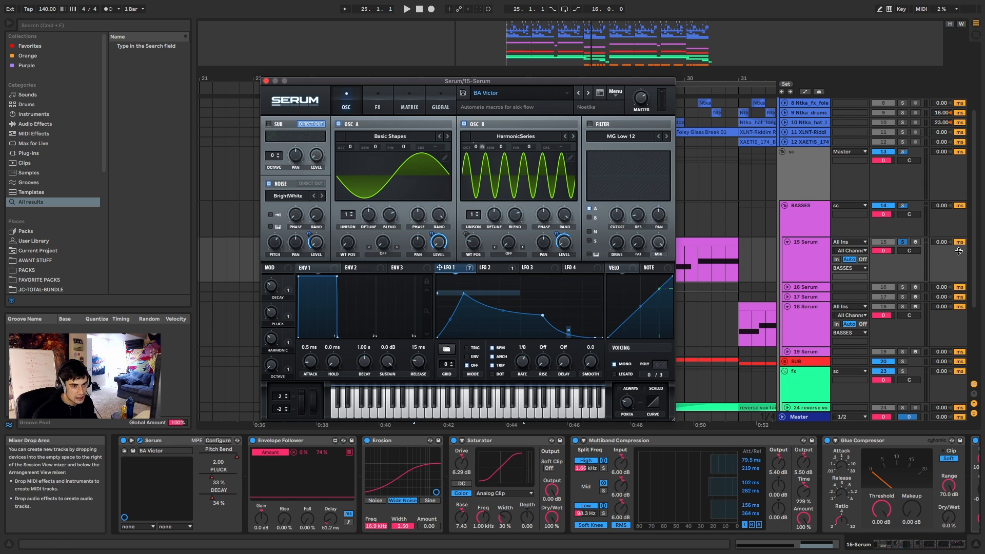
pyautogui.click(266, 81)
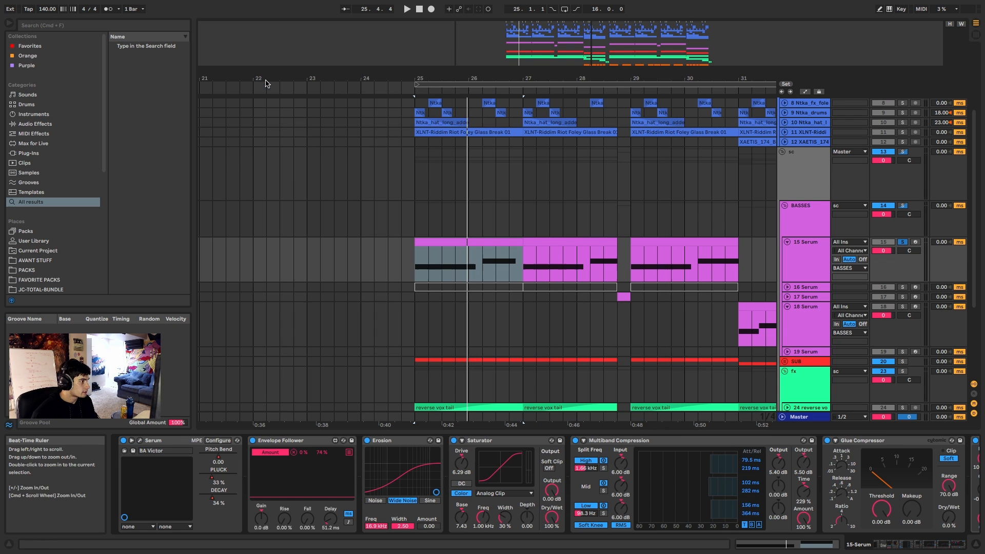
# - Examine the Envelope Follower and Erosion devices in the 15 Serum chain, including Erosion's Amount and the follower's Delay
pyautogui.click(465, 241)
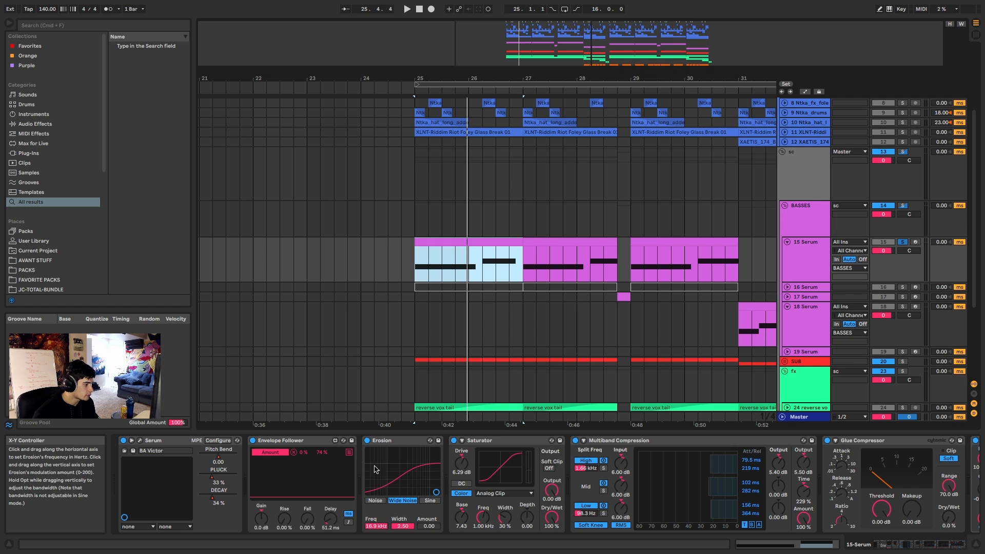
pyautogui.click(308, 445)
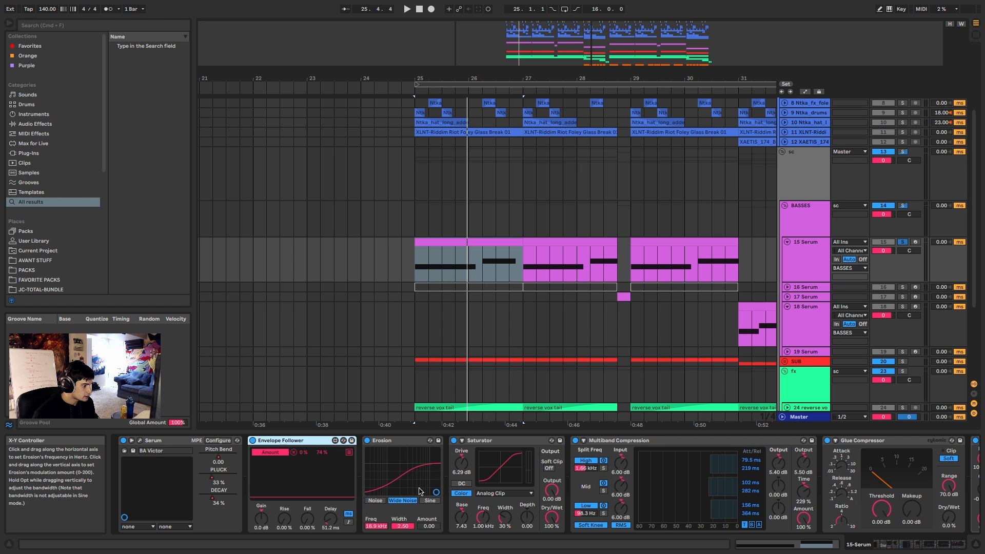
pyautogui.click(431, 526)
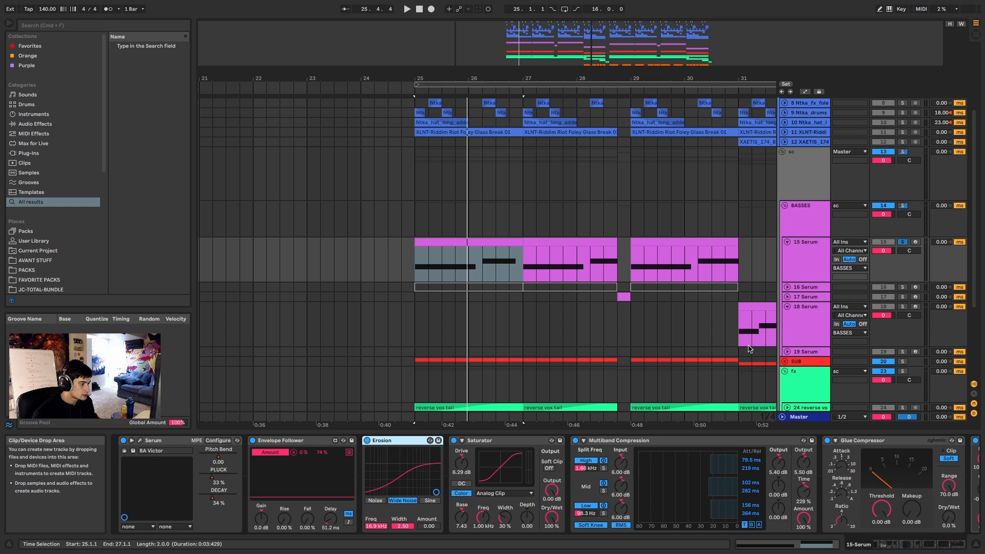
pyautogui.click(287, 441)
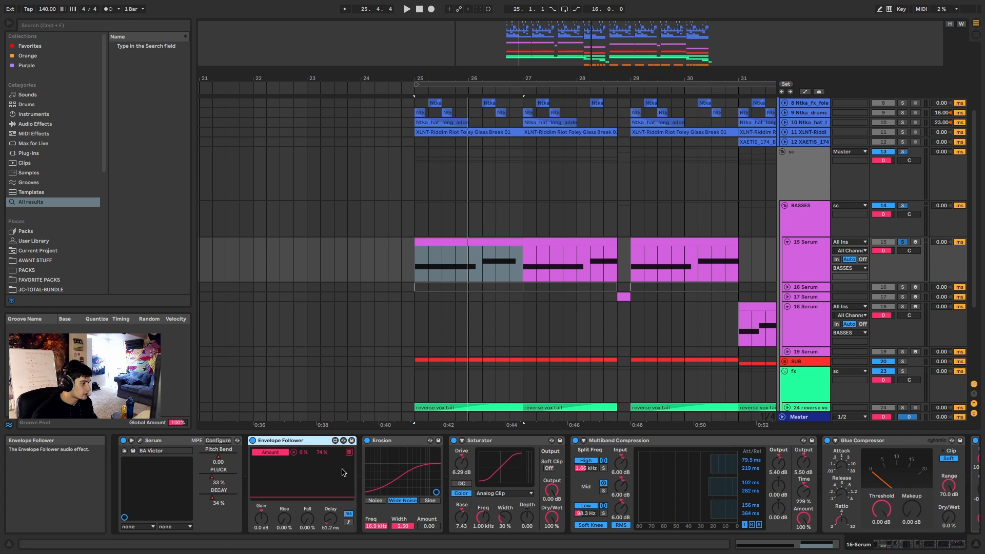
pyautogui.click(331, 519)
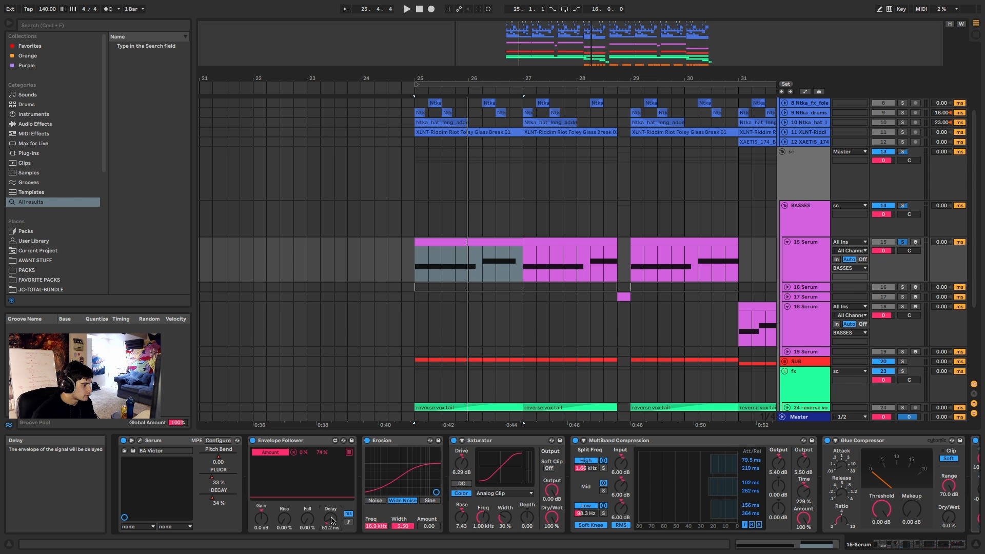
# - Audition the 15 Serum clip while varying the Envelope Follower's Delay to about 201, 236 and 118 ms
pyautogui.moveTo(331, 520); pyautogui.dragTo(330, 523)
pyautogui.press('space')
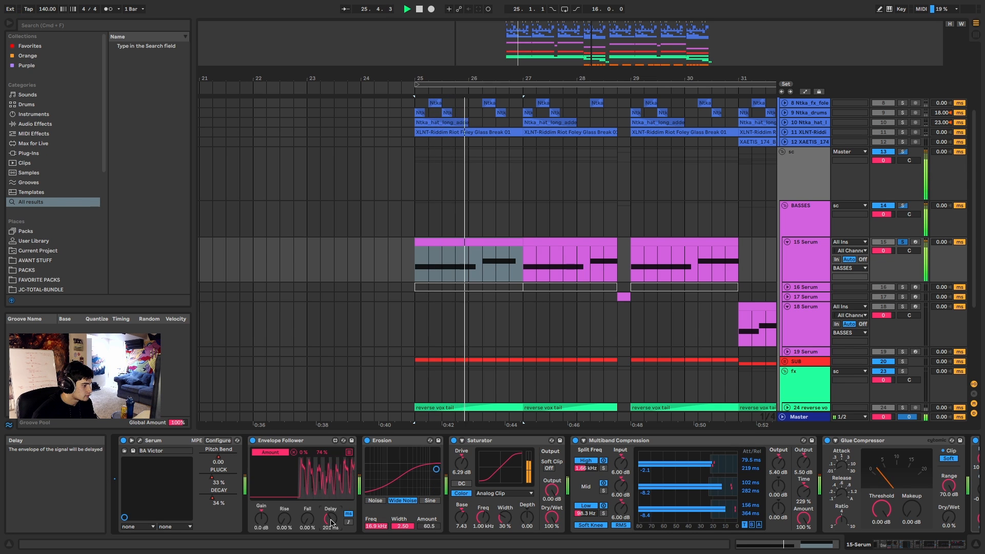
pyautogui.press('space')
pyautogui.moveTo(331, 520); pyautogui.dragTo(331, 521)
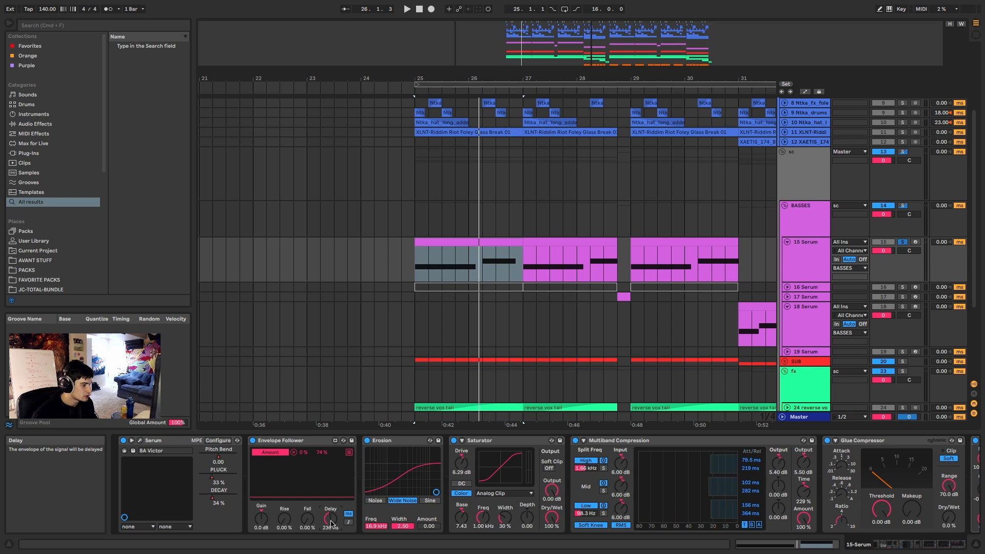
pyautogui.press('space')
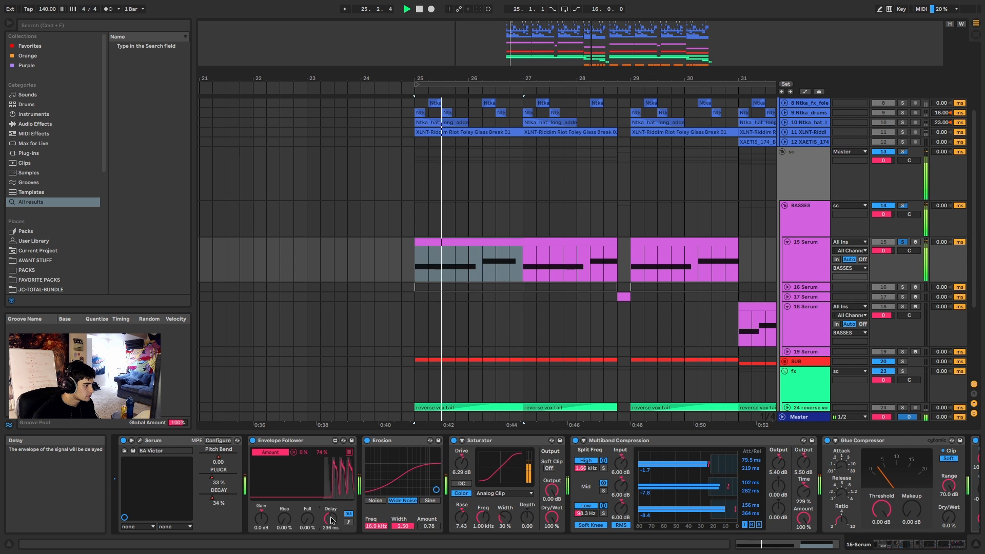
pyautogui.moveTo(331, 522); pyautogui.dragTo(331, 544)
pyautogui.press('space')
# - Delete the Envelope Follower and Erosion from the 15 Serum chain, and play the clip without them
pyautogui.click(335, 440)
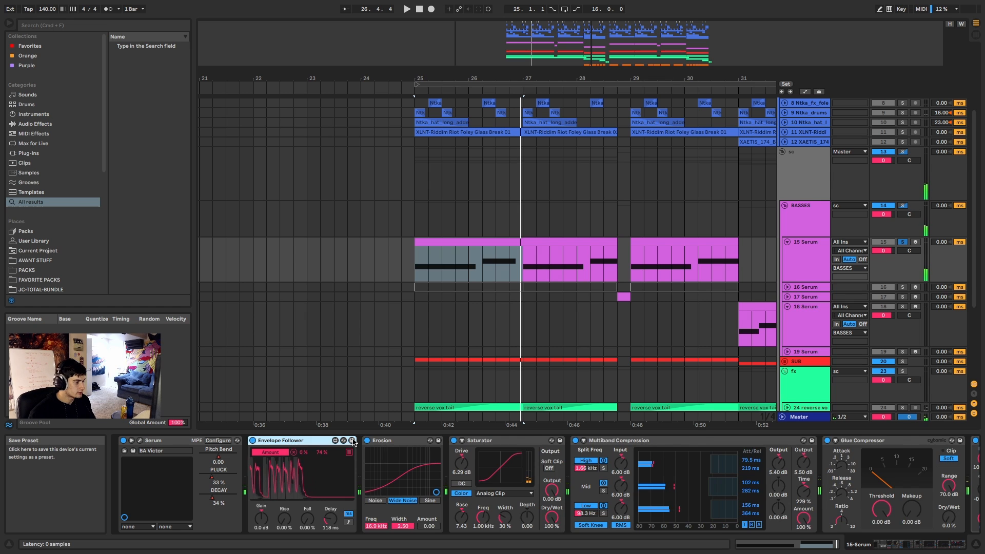
pyautogui.press('Delete')
pyautogui.press('Delete')
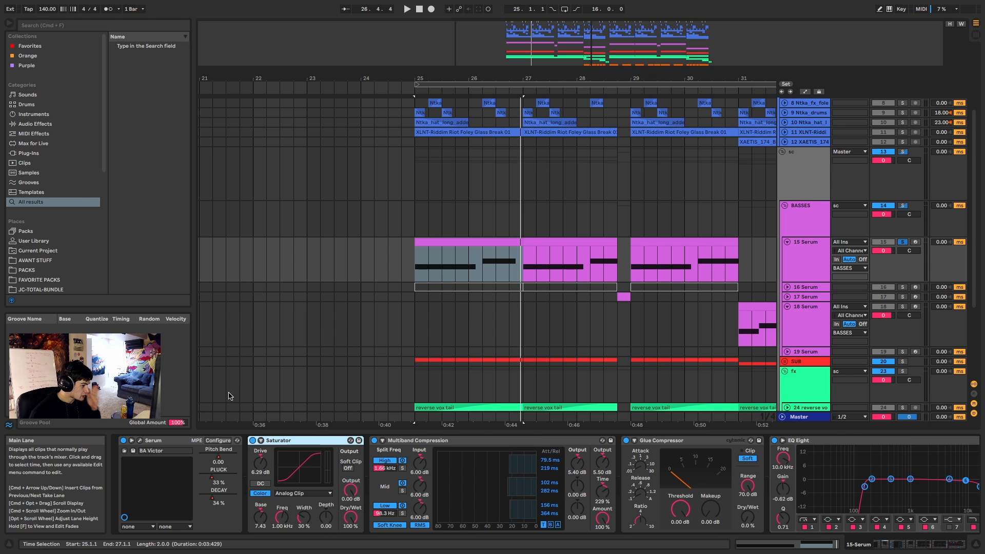
pyautogui.press('space')
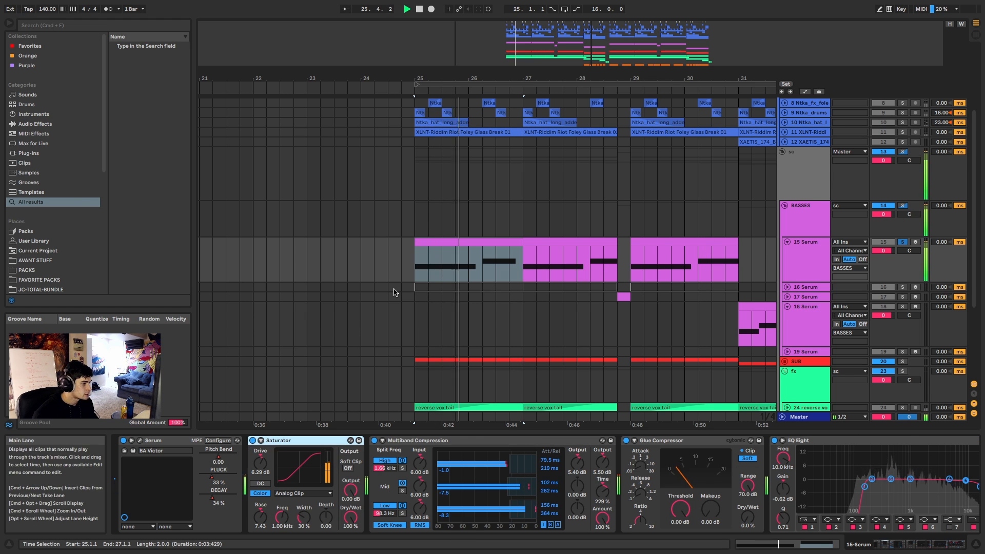
pyautogui.press('space')
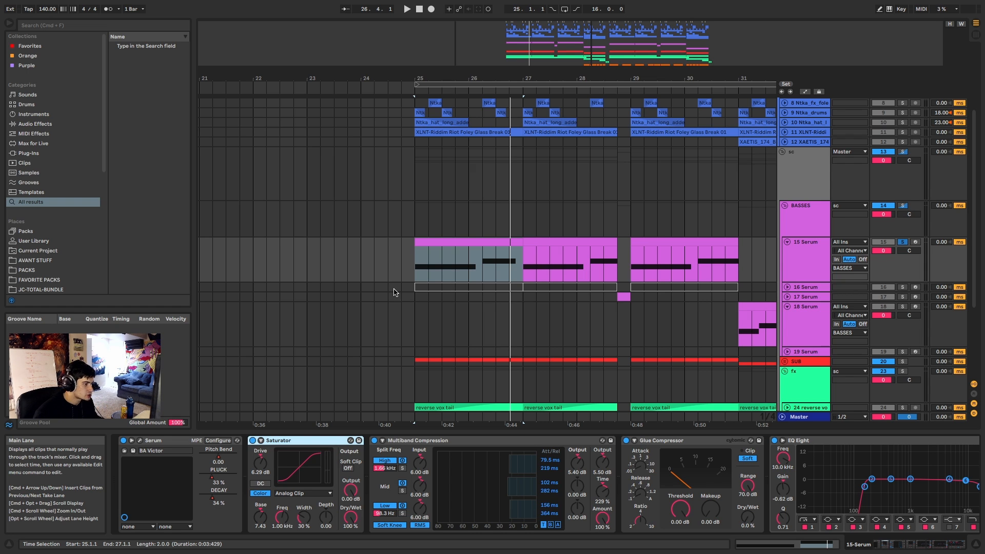
# - Insert a new Erosion between Serum and the Saturator, and set it to Wide Noise with a Width of 2.50
pyautogui.press('super+f')
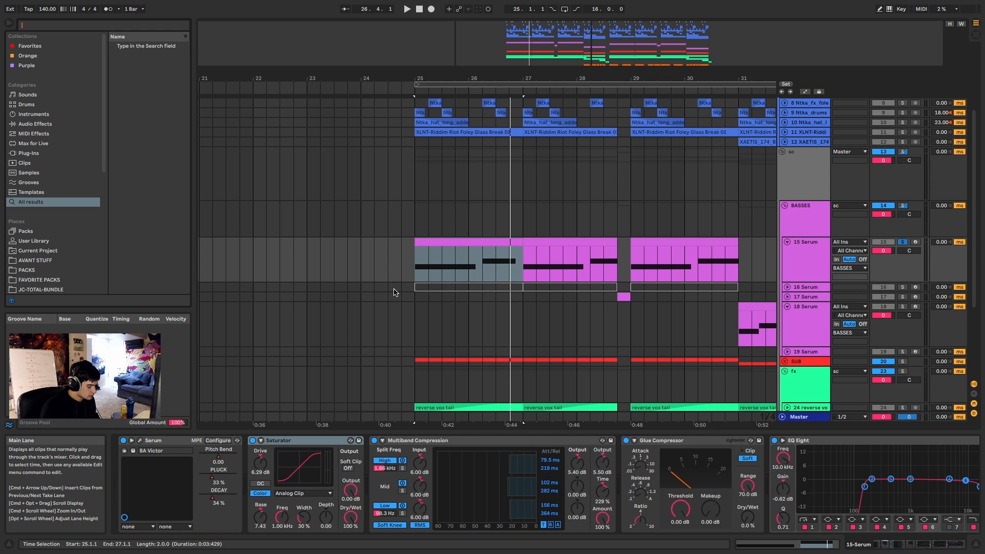
pyautogui.write('erosio')
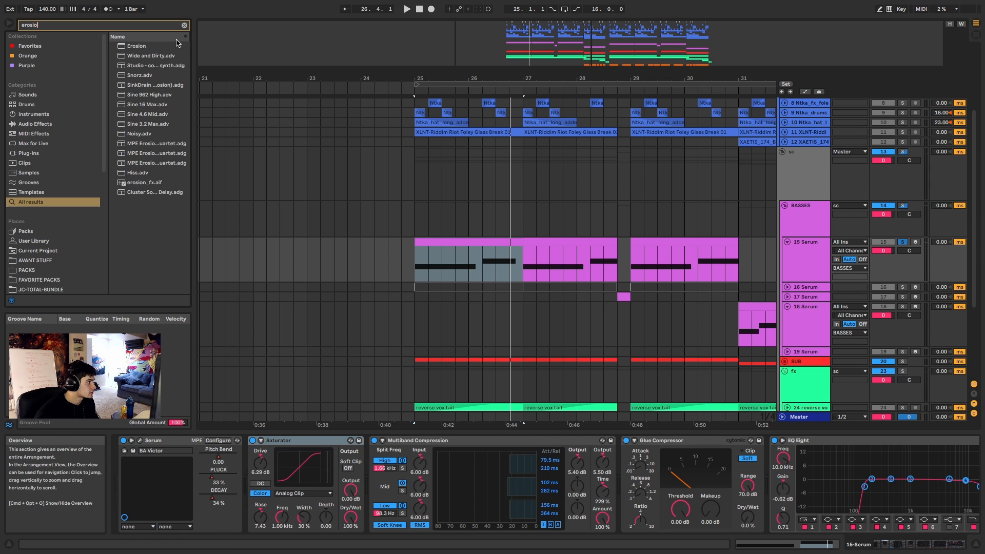
pyautogui.press('Down')
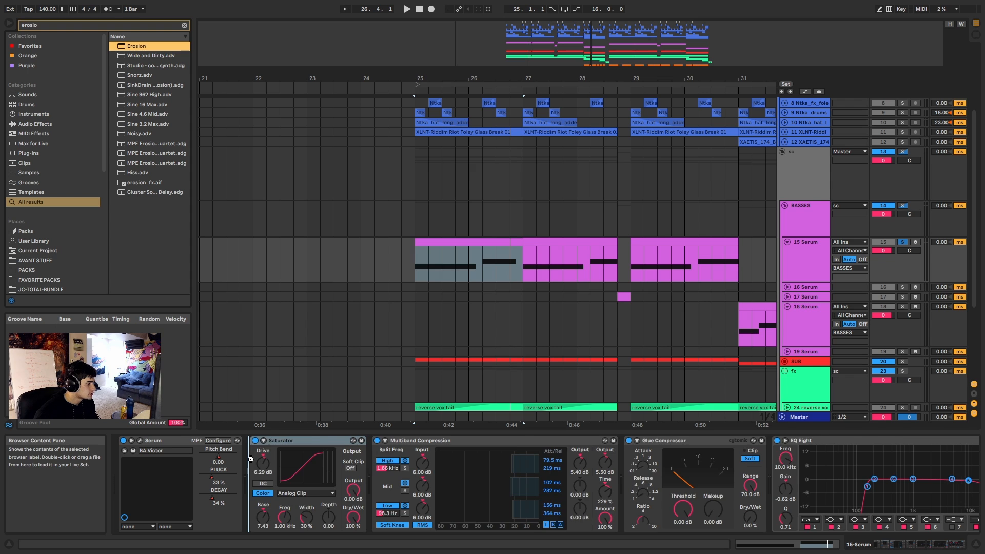
pyautogui.moveTo(250, 459); pyautogui.dragTo(251, 459)
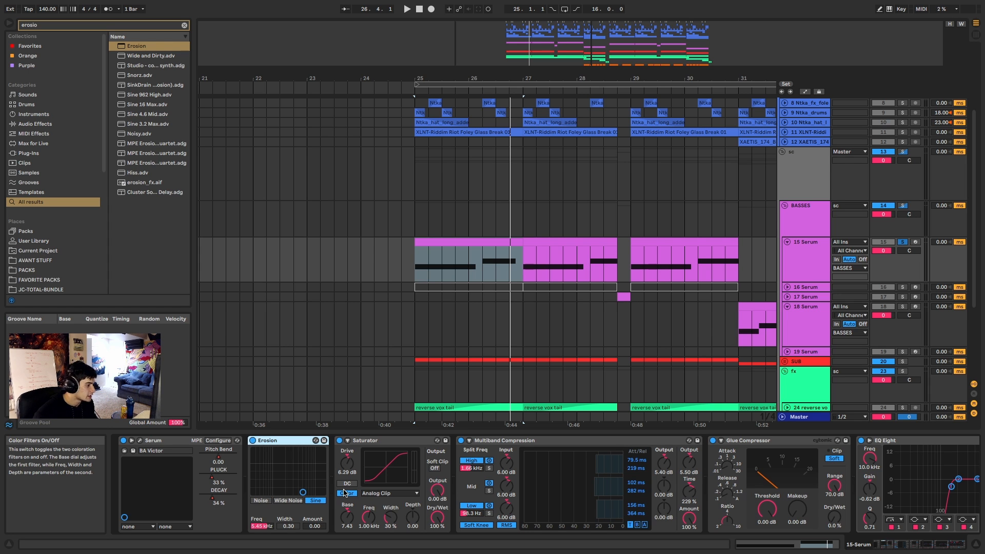
pyautogui.click(288, 500)
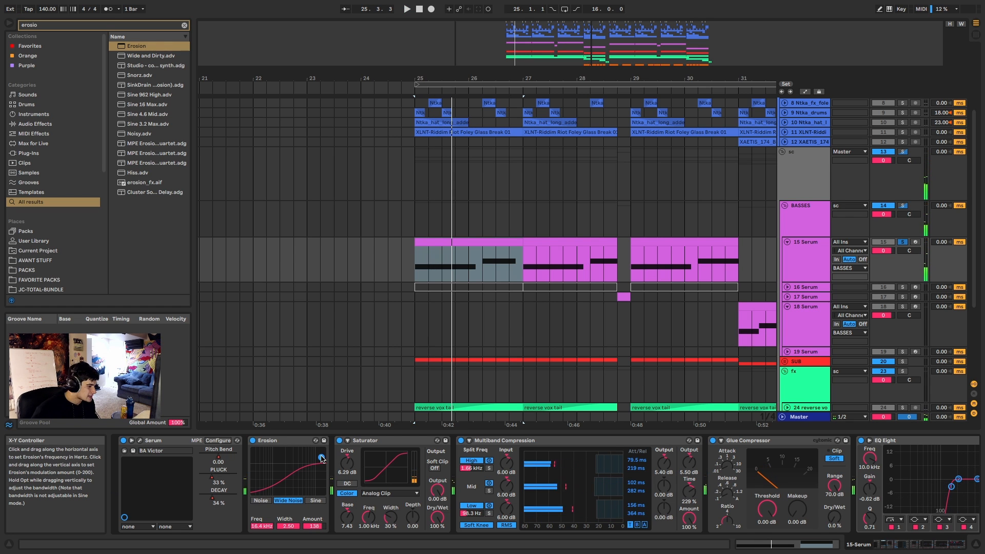
# - Sweep Erosion's frequency and amount during playback, leaving them at about 18.0 kHz and 0.00
pyautogui.moveTo(321, 457)
pyautogui.mouseDown()
pyautogui.moveTo(323, 492)
pyautogui.moveTo(322, 450)
pyautogui.mouseUp()
pyautogui.press('space')
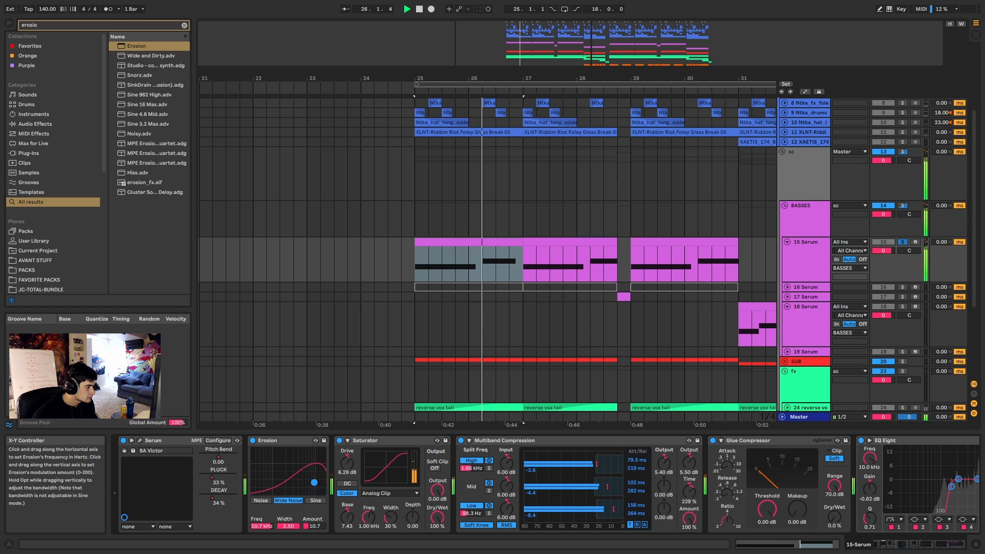
pyautogui.moveTo(323, 450); pyautogui.dragTo(322, 492)
# - Insert an Envelope Follower between Serum and Erosion, mapped to Erosion's Amount, and play the 15 Serum clip through it
pyautogui.press('super+f')
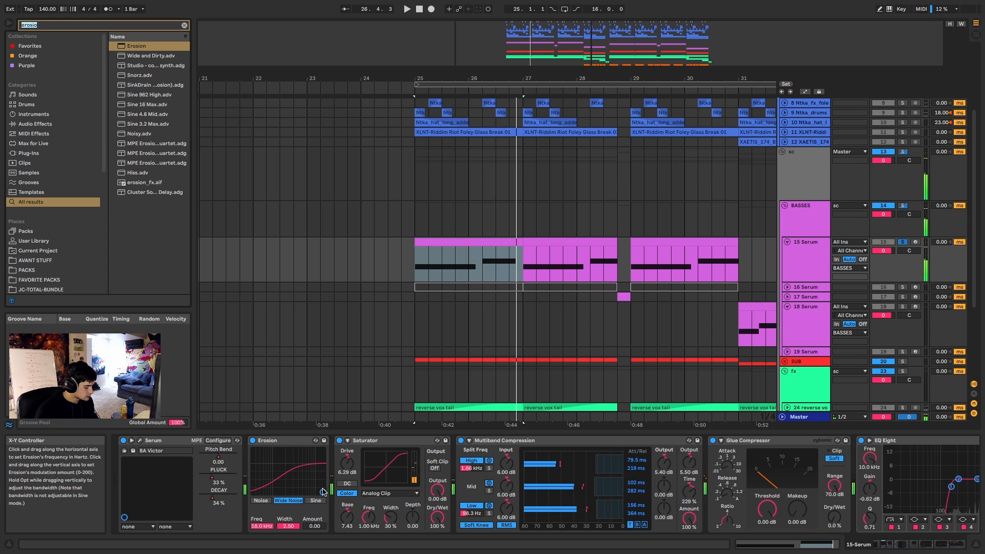
pyautogui.write('envel')
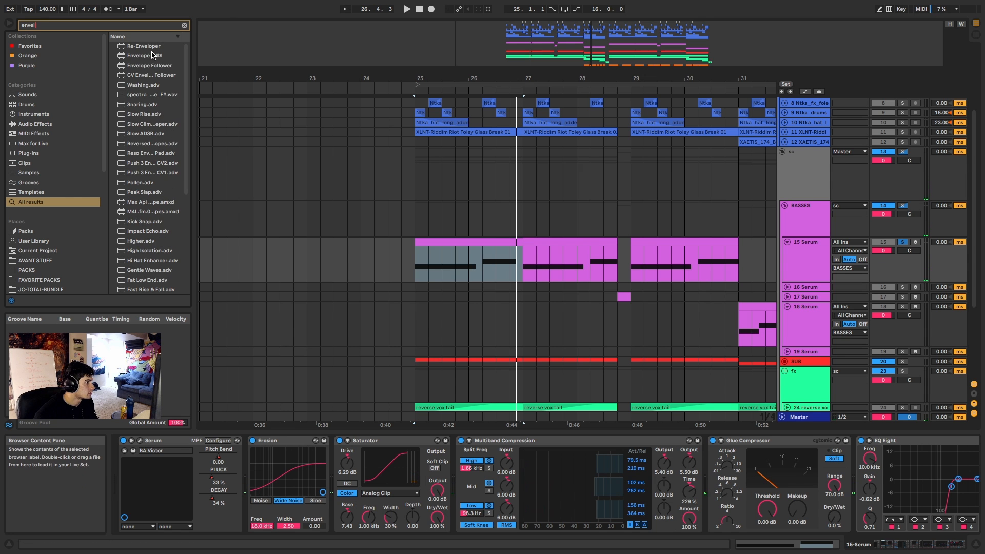
pyautogui.moveTo(153, 68); pyautogui.dragTo(220, 464)
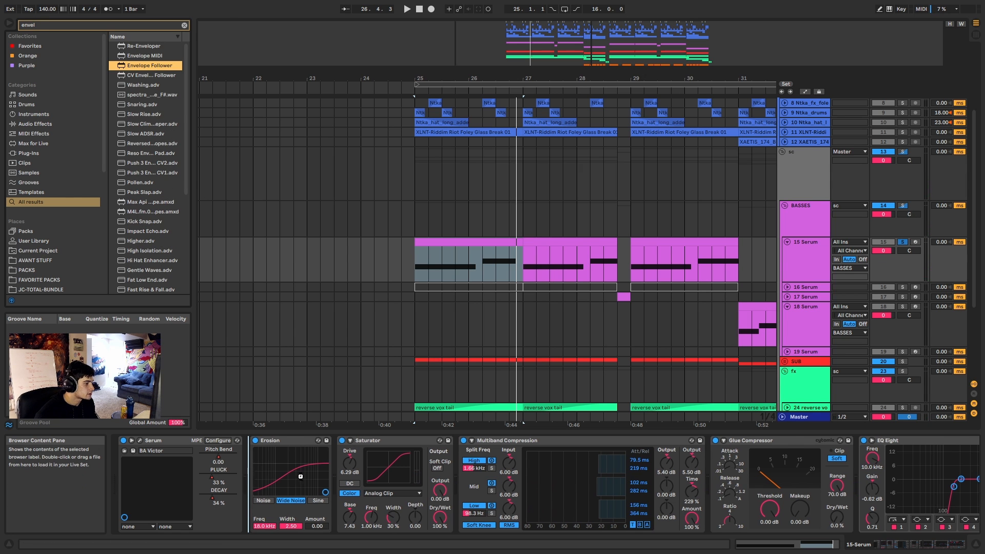
pyautogui.moveTo(301, 476); pyautogui.dragTo(299, 475)
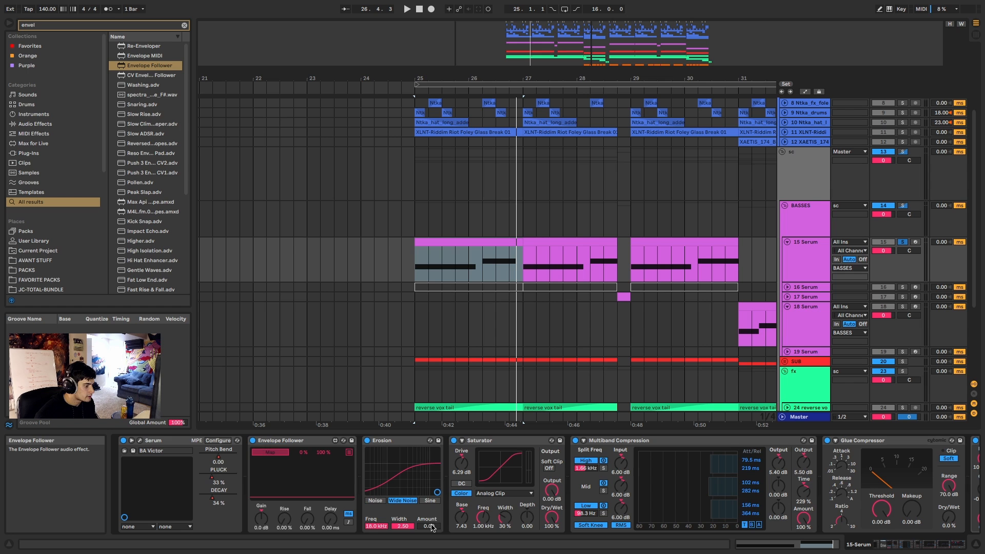
pyautogui.press('space')
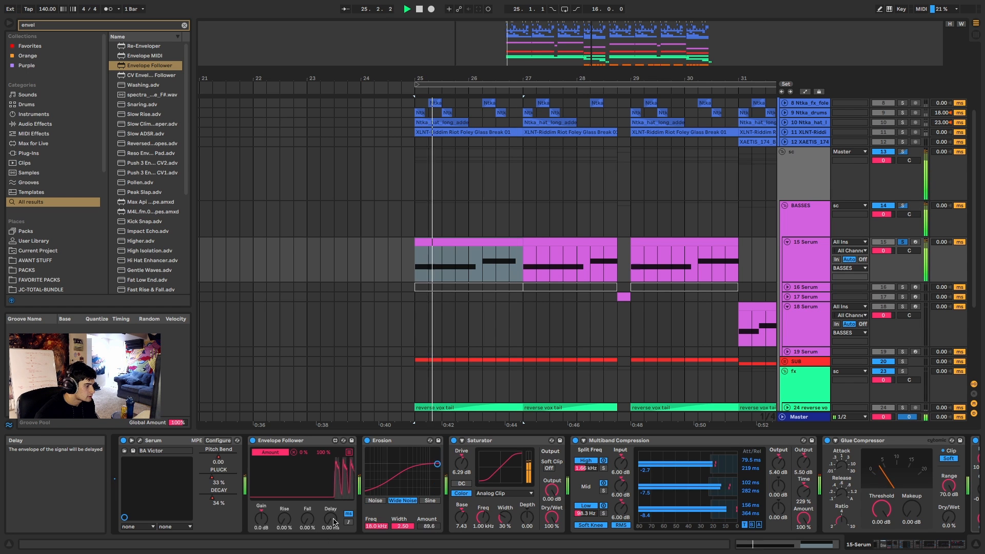
pyautogui.press('space')
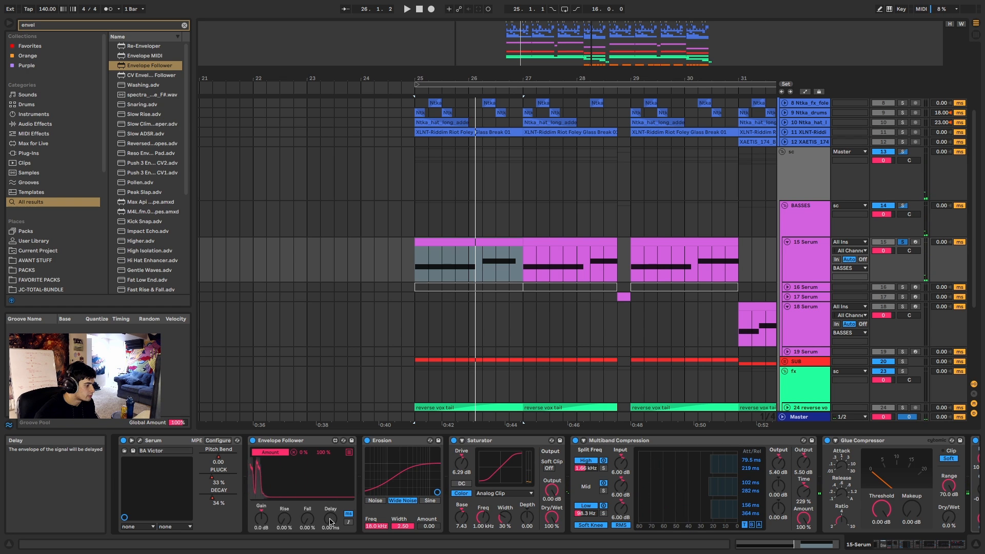
# - Raise the Envelope Follower's Delay during auditioning and settle it at 118 ms
pyautogui.moveTo(331, 521); pyautogui.dragTo(331, 442)
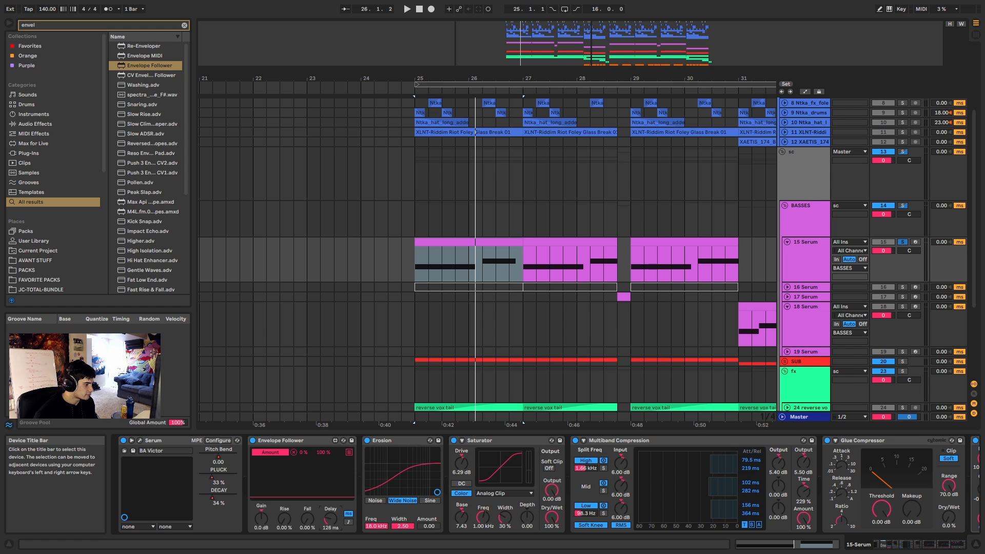
pyautogui.press('space')
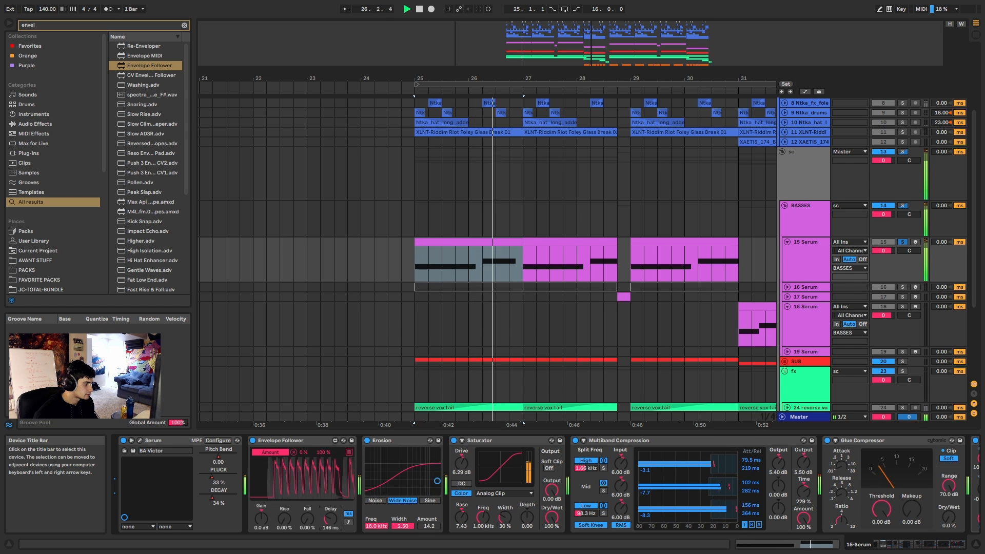
pyautogui.moveTo(331, 521); pyautogui.dragTo(330, 530)
pyautogui.press('space')
# - Unfold and solo the 17 Serum track with its short clip at 28.4.1, showing the track's device chain
pyautogui.scroll(-4, 562, 302)
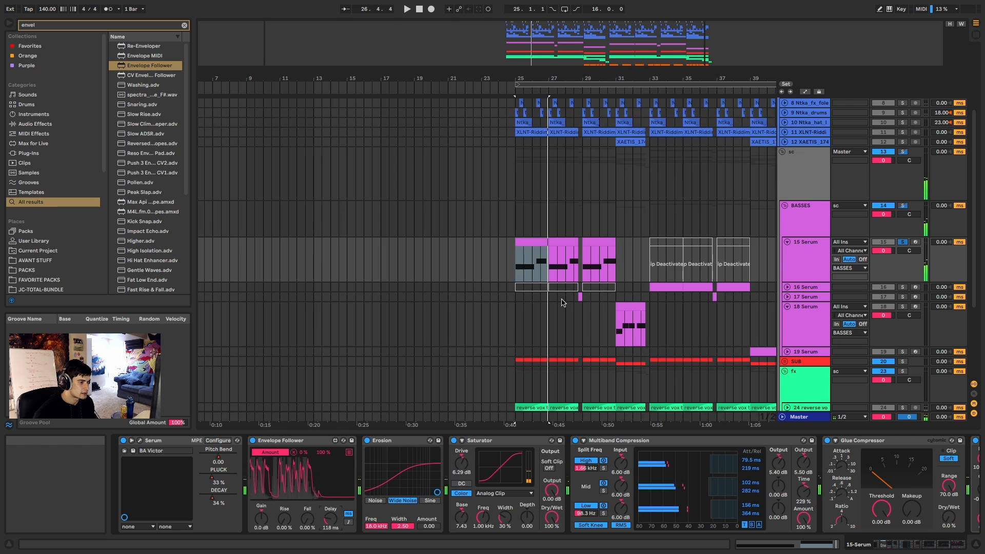
pyautogui.scroll(5, 579, 332)
pyautogui.scroll(-5, 574, 323)
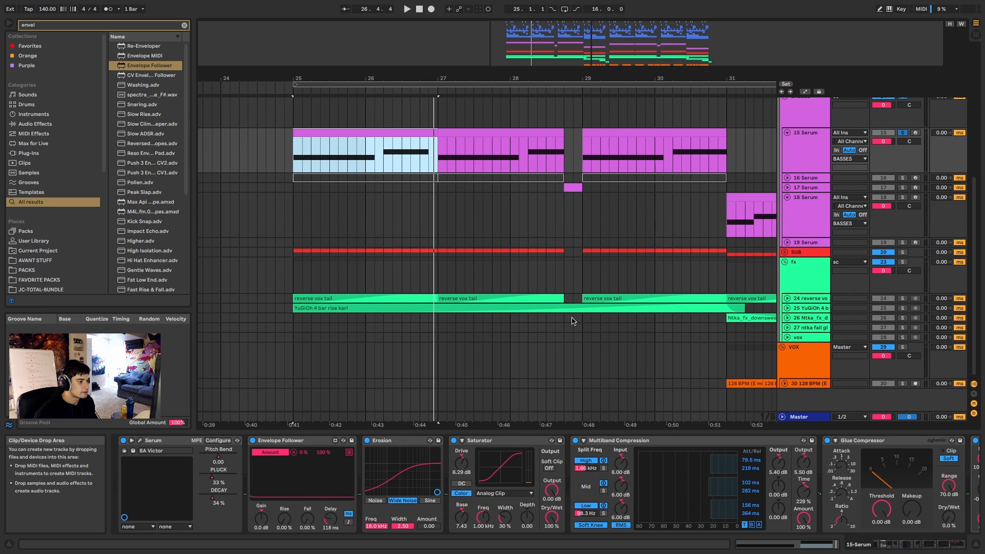
pyautogui.click(573, 188)
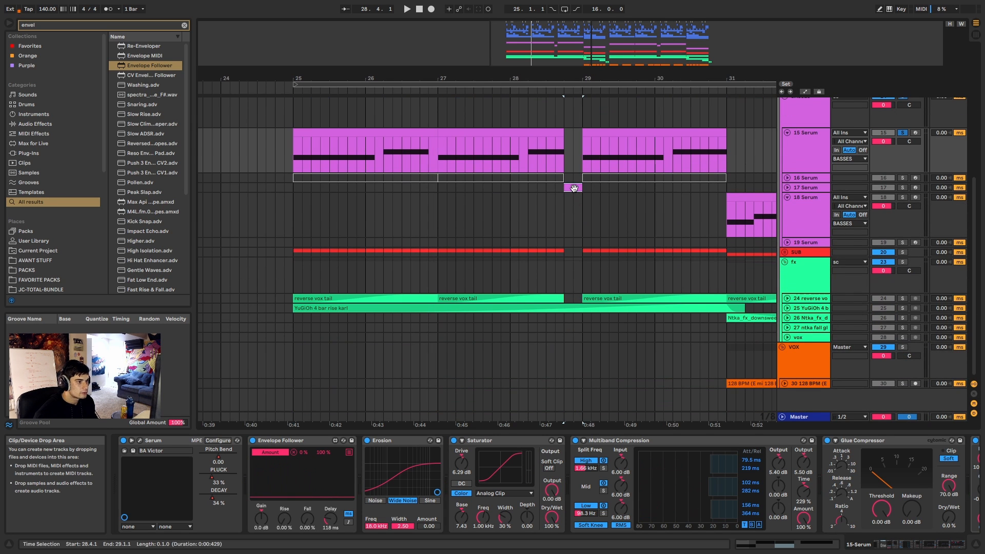
pyautogui.click(787, 188)
pyautogui.click(816, 192)
pyautogui.click(568, 202)
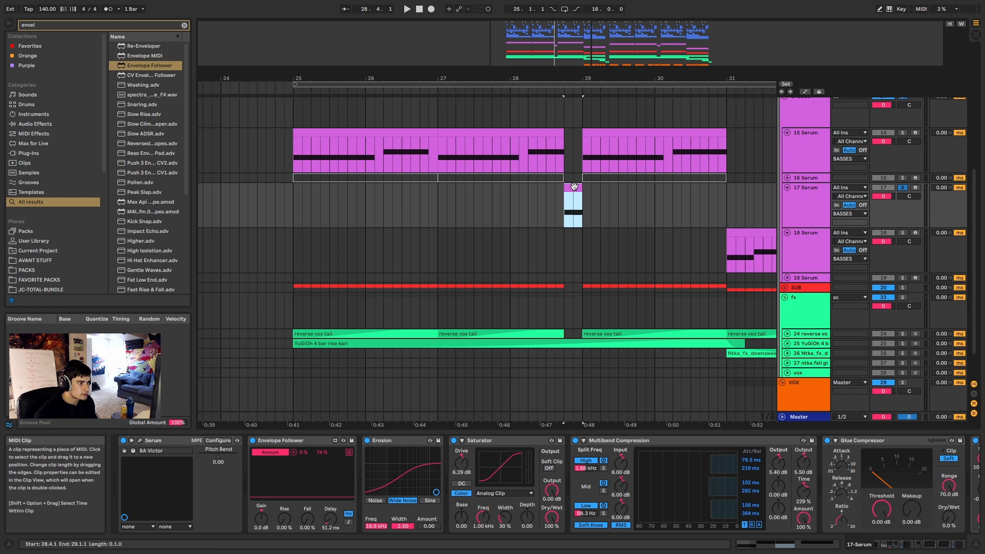
pyautogui.click(805, 202)
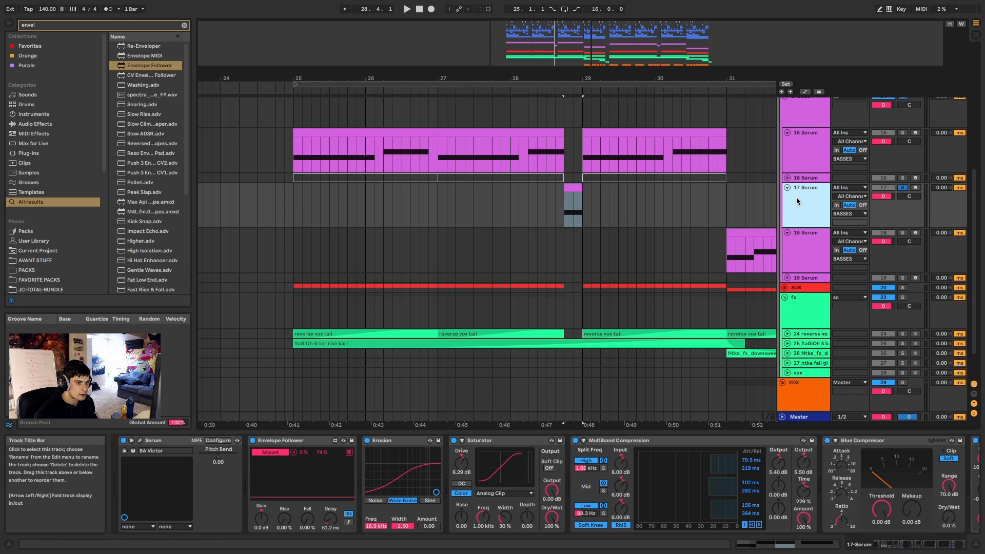
# - Open the Serum plug-in of 17 Serum and inspect Env 2's routing to Mast.Tun in the modulation matrix
pyautogui.click(140, 441)
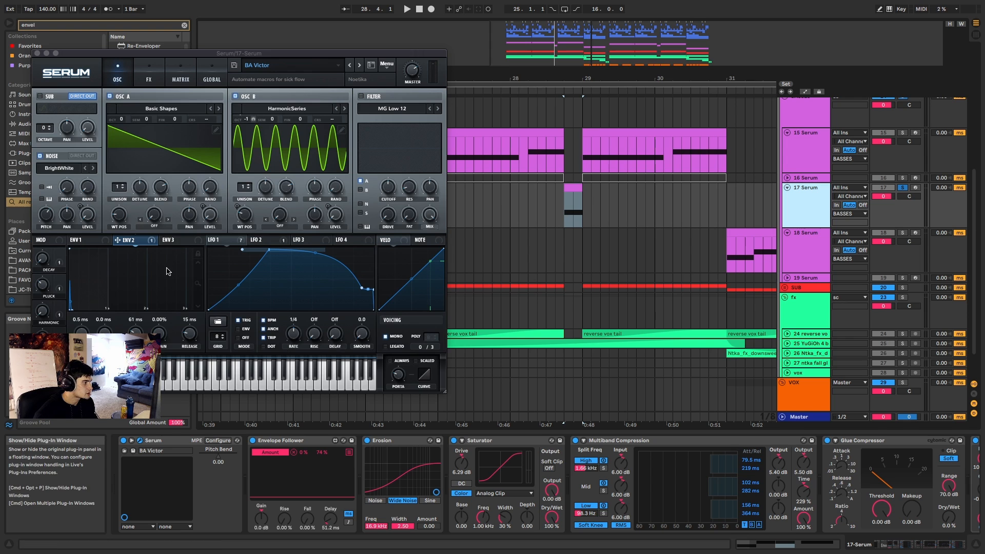
pyautogui.click(128, 241)
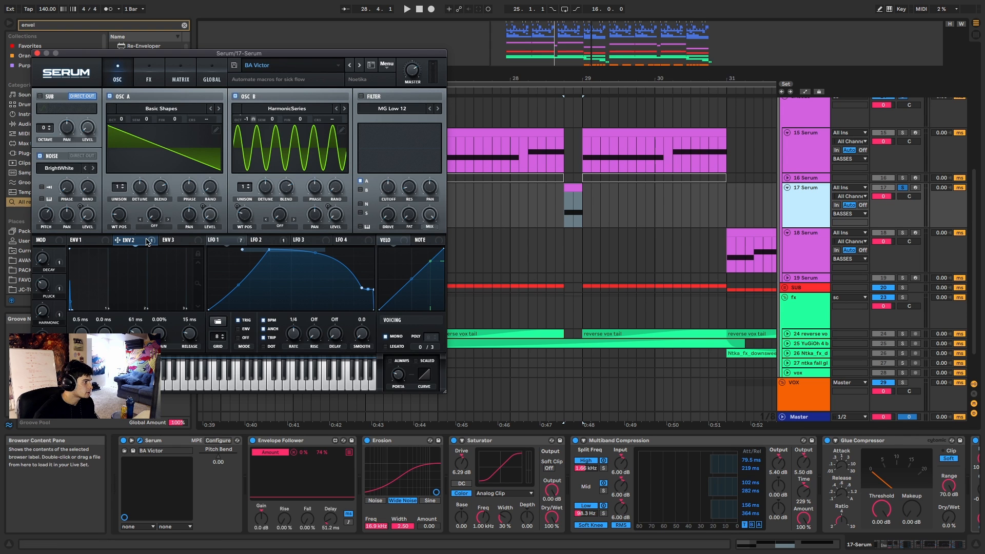
pyautogui.click(190, 73)
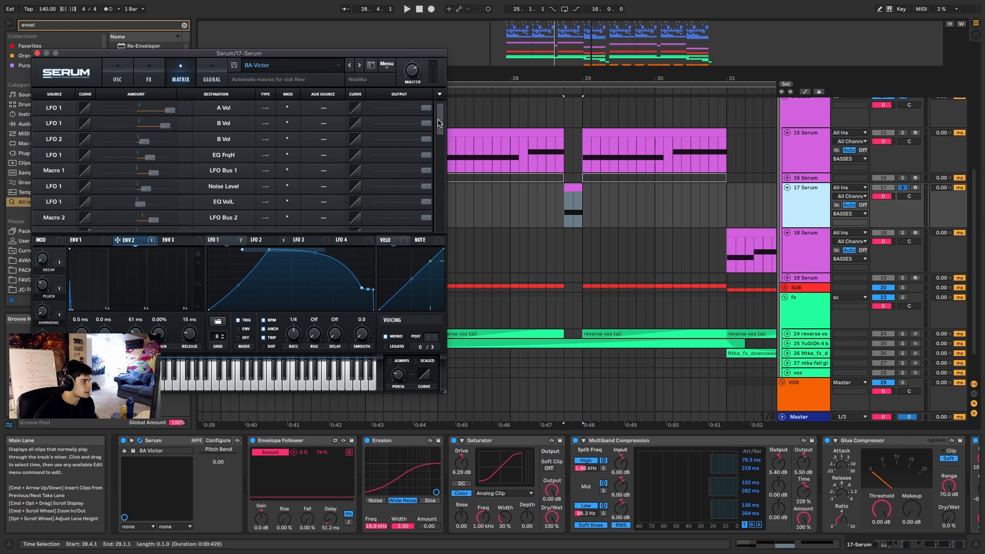
pyautogui.moveTo(440, 124); pyautogui.dragTo(432, 159)
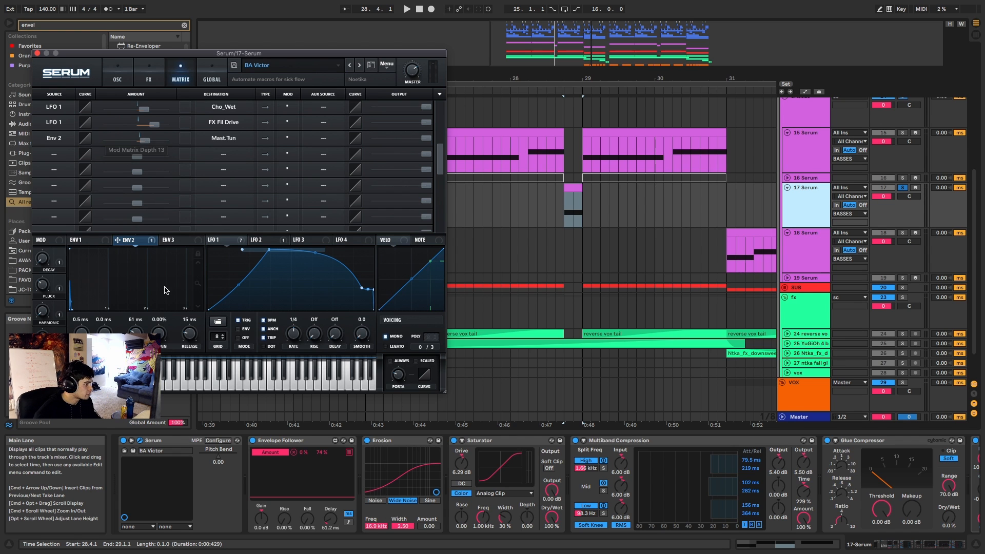
# - Set Env 2's decay to 210 ms in Serum while replaying the 17 Serum clip repeatedly
pyautogui.click(572, 188)
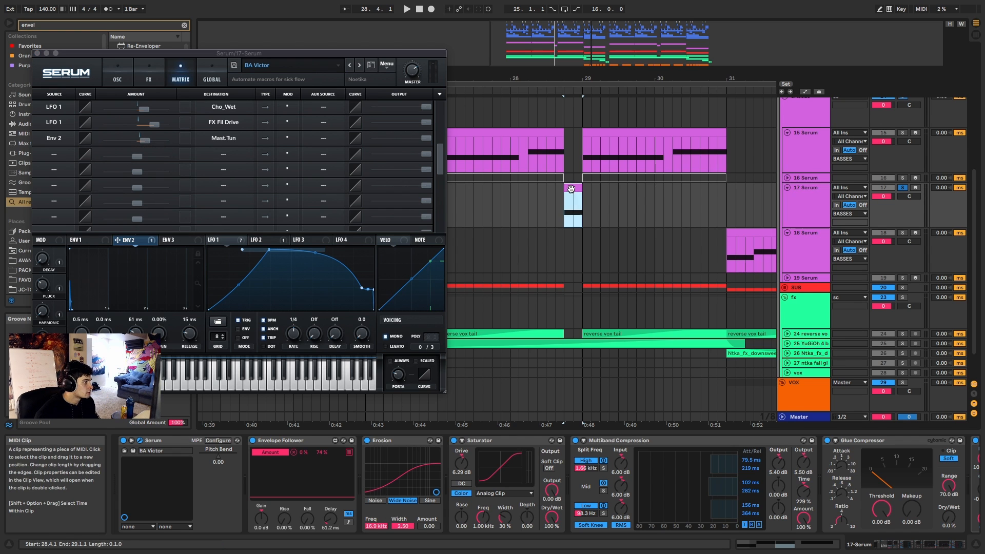
pyautogui.click(144, 254)
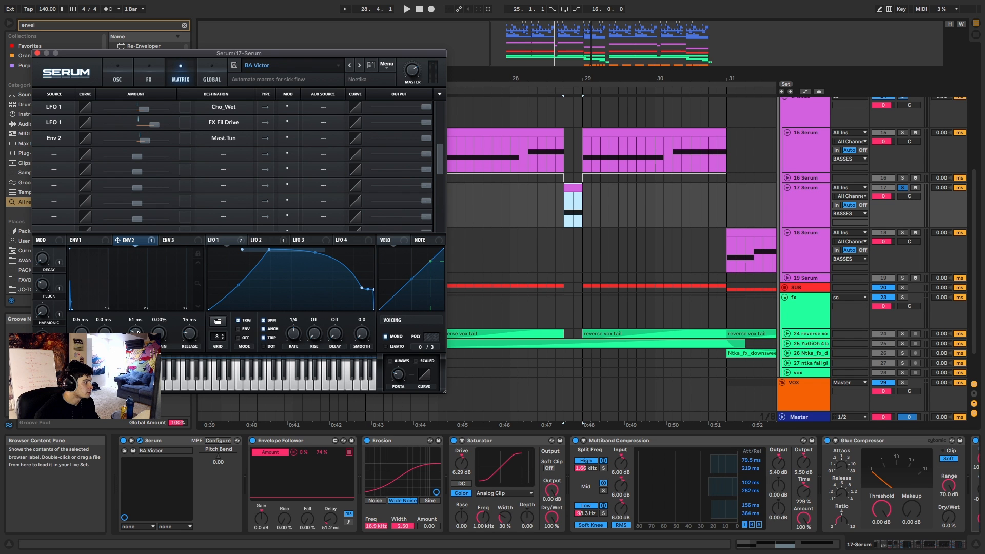
pyautogui.press('space')
pyautogui.moveTo(137, 332)
pyautogui.mouseDown()
pyautogui.moveTo(137, 293)
pyautogui.moveTo(137, 325)
pyautogui.mouseUp()
pyautogui.press('space')
pyautogui.press('space')
pyautogui.press('space')
pyautogui.press('space')
pyautogui.press('space')
pyautogui.press('space')
pyautogui.press('space')
pyautogui.press('space')
pyautogui.press('space')
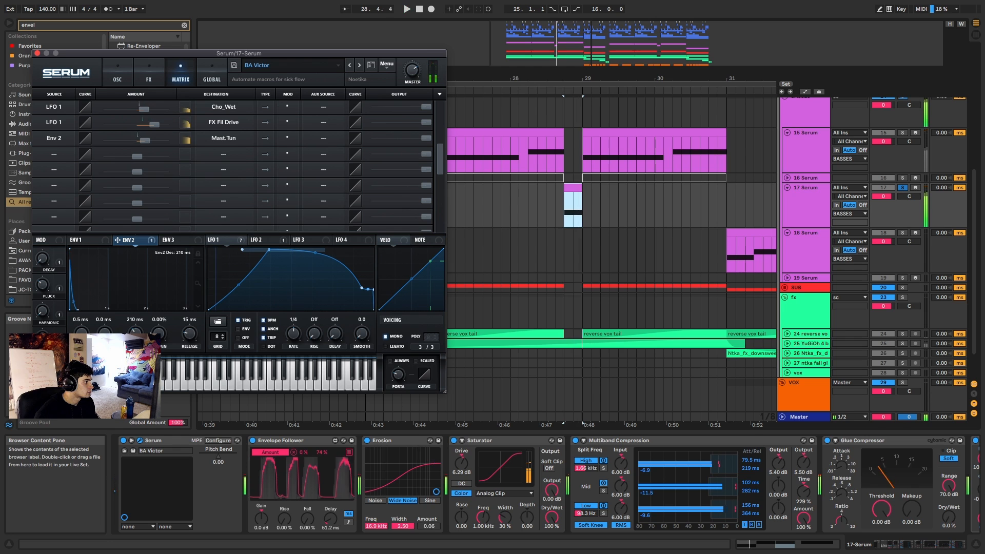
# - Show Serum's oscillator page, and audition the 17 Serum clip and the 15 Serum phrase leading into it from 28.2.1
pyautogui.click(118, 79)
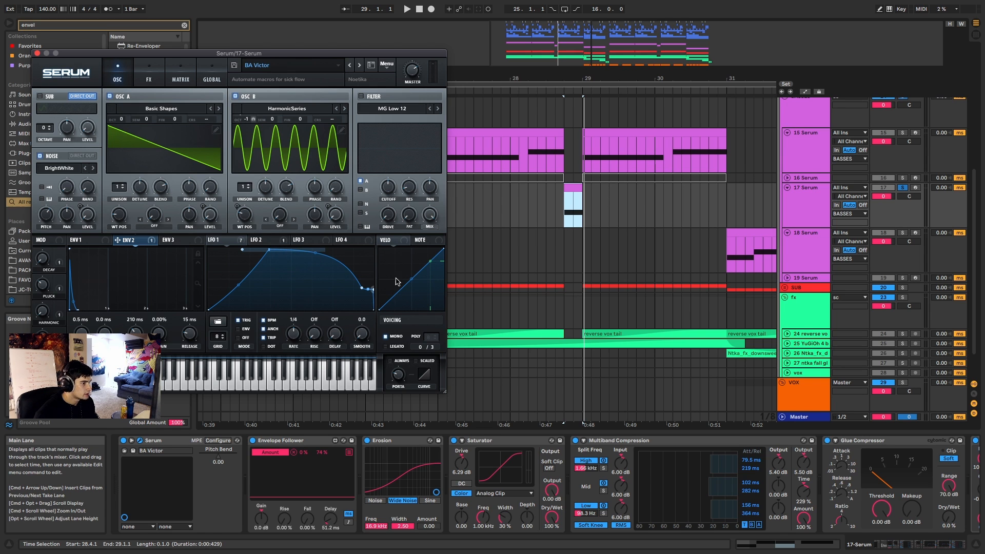
pyautogui.press('space')
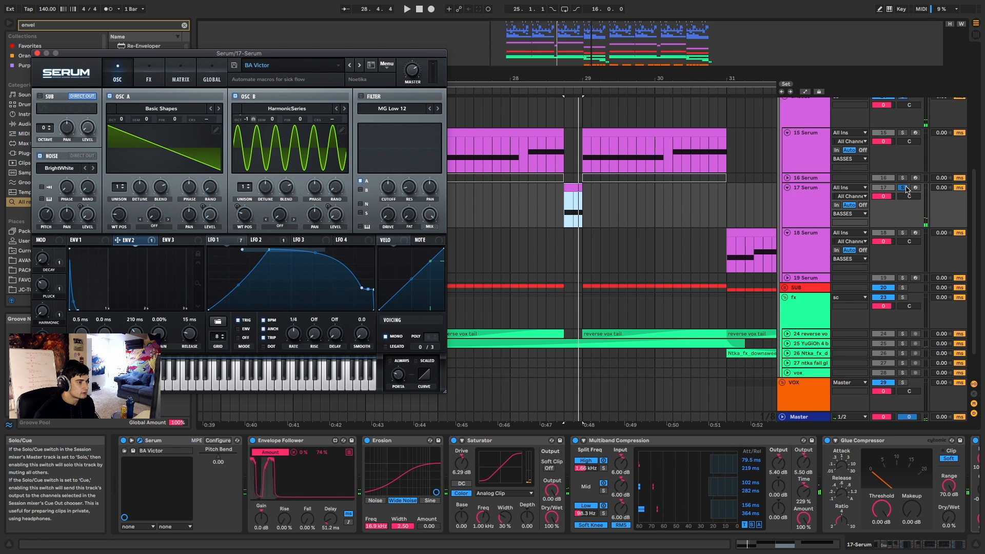
pyautogui.click(538, 206)
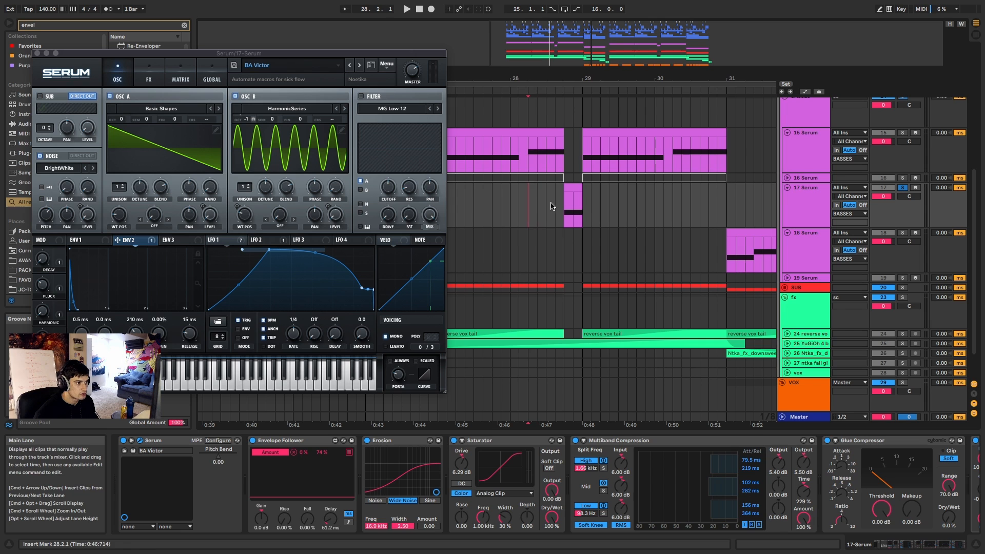
pyautogui.click(902, 133)
pyautogui.press('space')
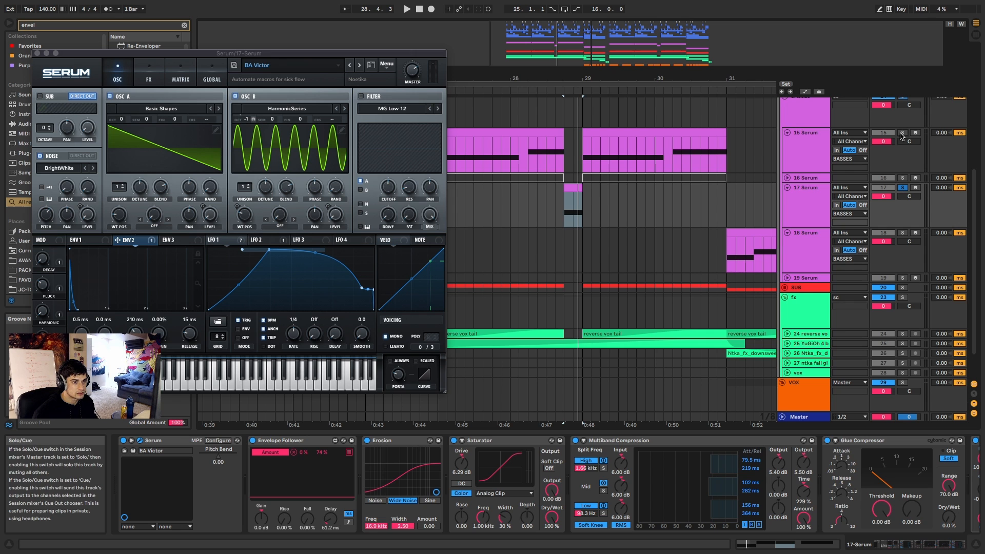
# - Clear the solos and play the full mix from the 17 Serum clip onward
pyautogui.click(902, 133)
pyautogui.click(574, 82)
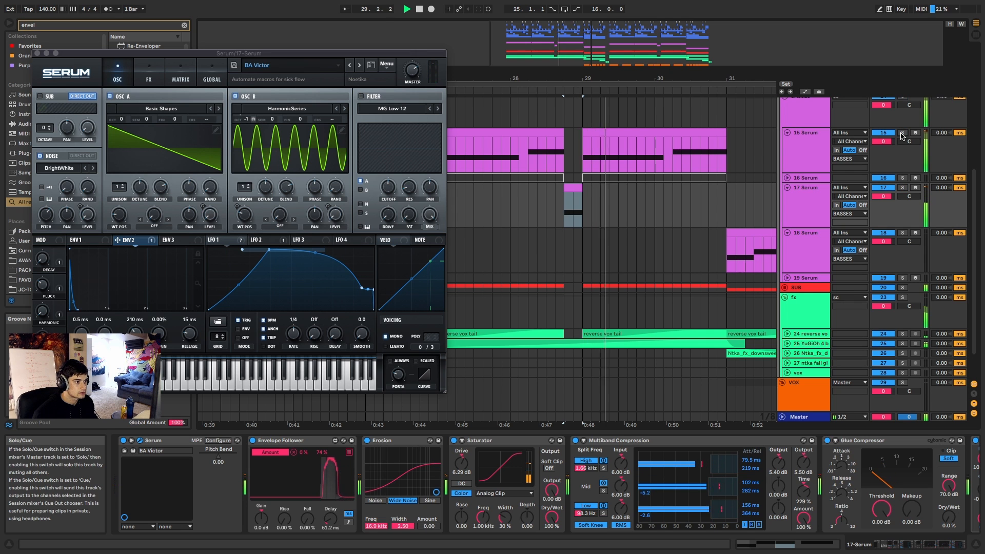
pyautogui.moveTo(574, 82); pyautogui.dragTo(574, 49)
# - Solo the 18 Serum track and audition its clip starting at bar 31
pyautogui.click(643, 232)
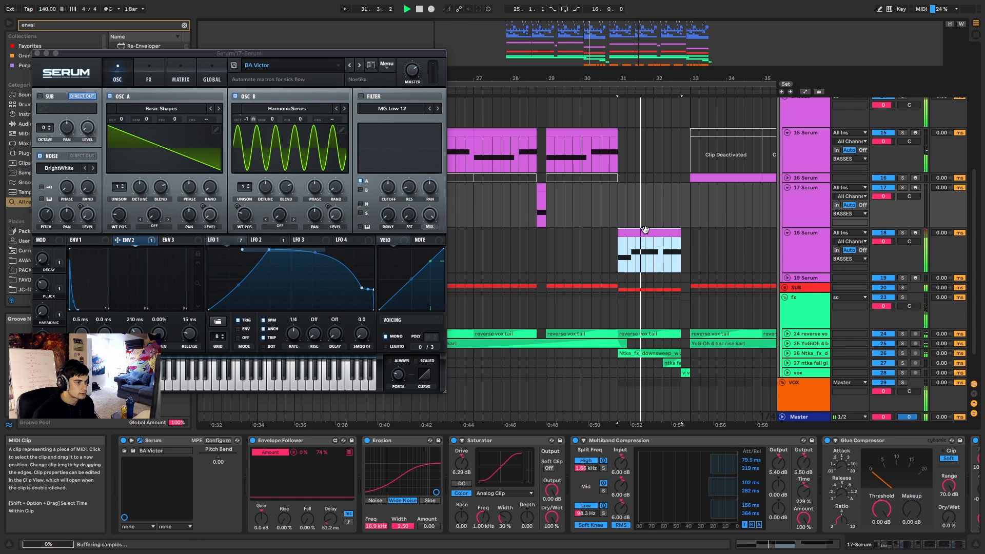
pyautogui.press('space')
pyautogui.click(902, 233)
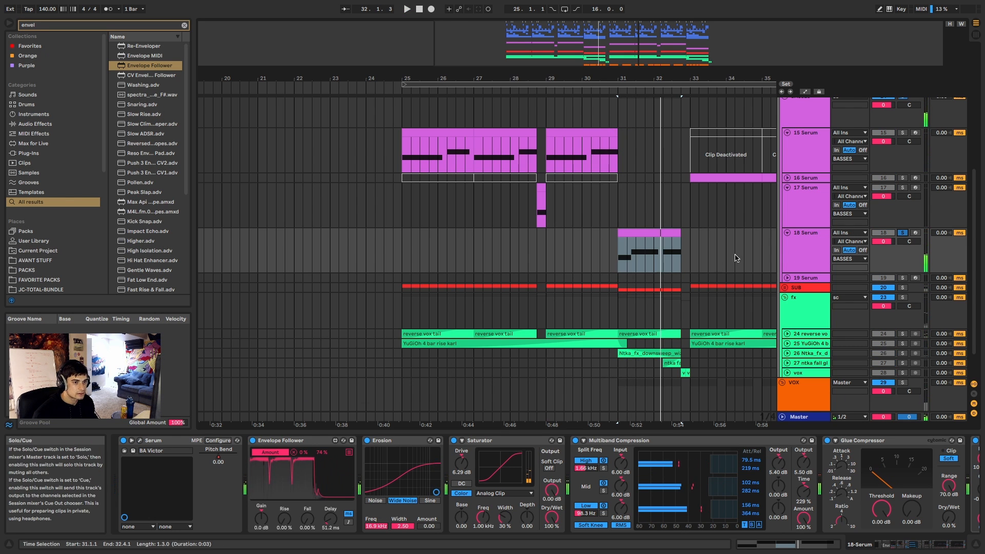
pyautogui.scroll(5, 662, 225)
pyautogui.click(619, 225)
pyautogui.click(616, 233)
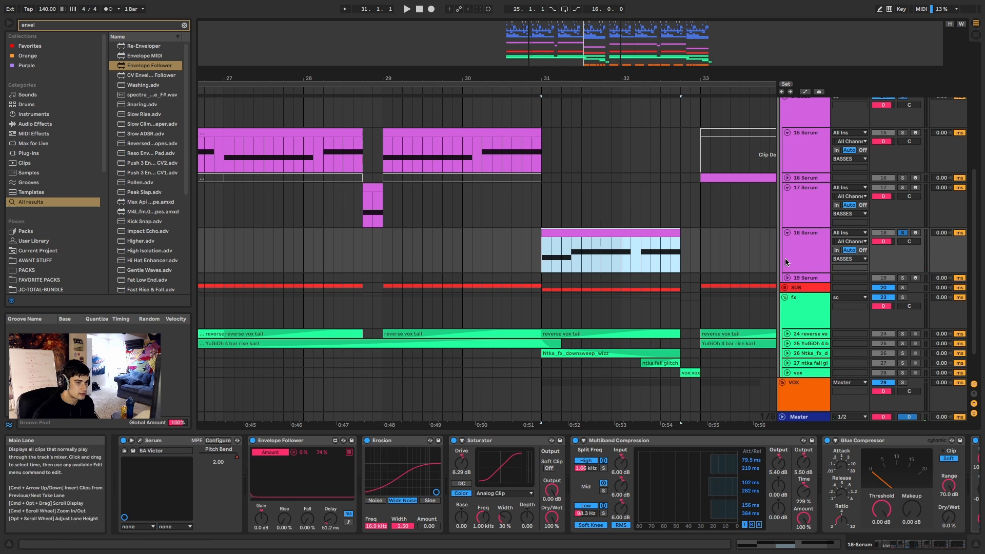
# - Open the Serum plug-in of 18 Serum to examine its sound settings, and select its clip at bar 31
pyautogui.click(787, 262)
pyautogui.click(139, 441)
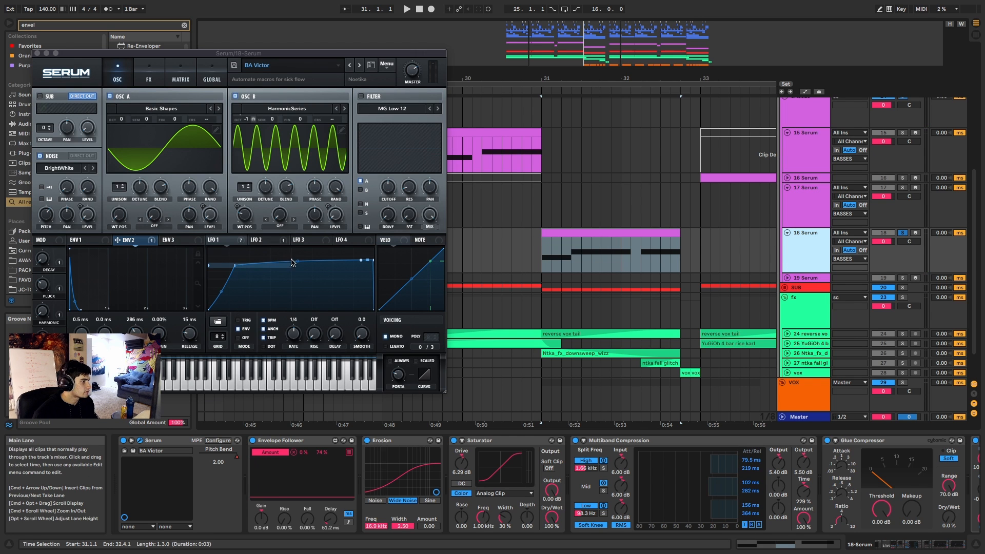
pyautogui.click(607, 232)
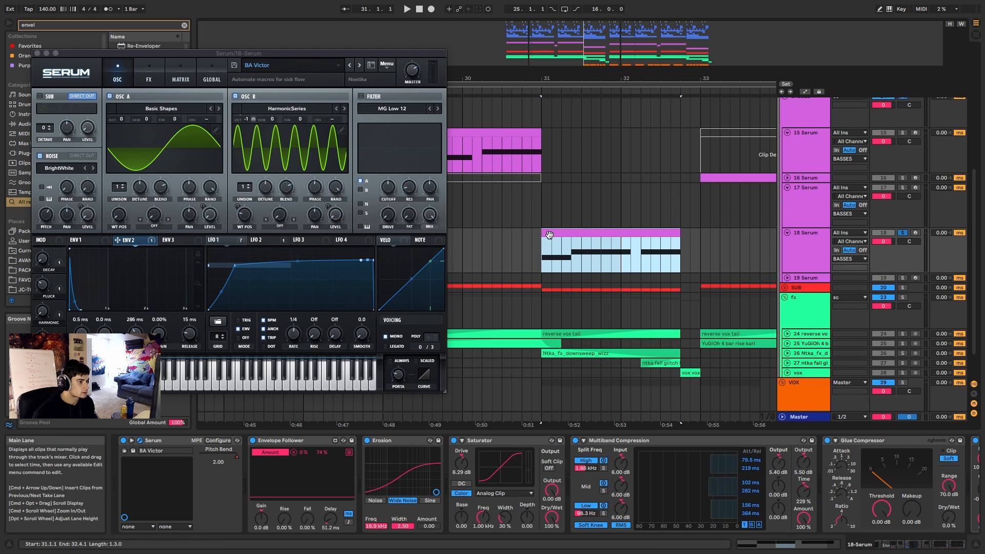
# - Solo the 15 Serum track and play the end of its phrase from 30.2.1
pyautogui.scroll(-5, 533, 230)
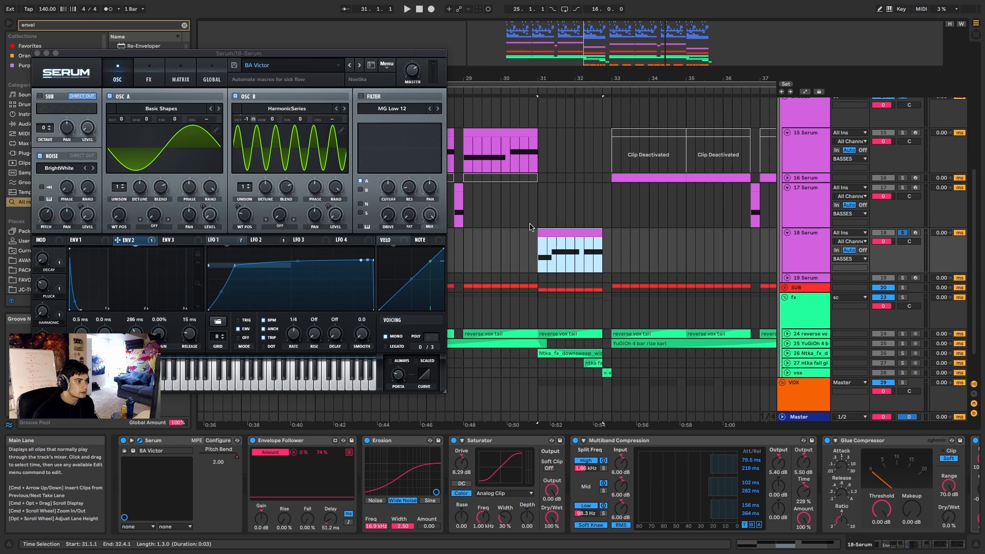
pyautogui.click(516, 161)
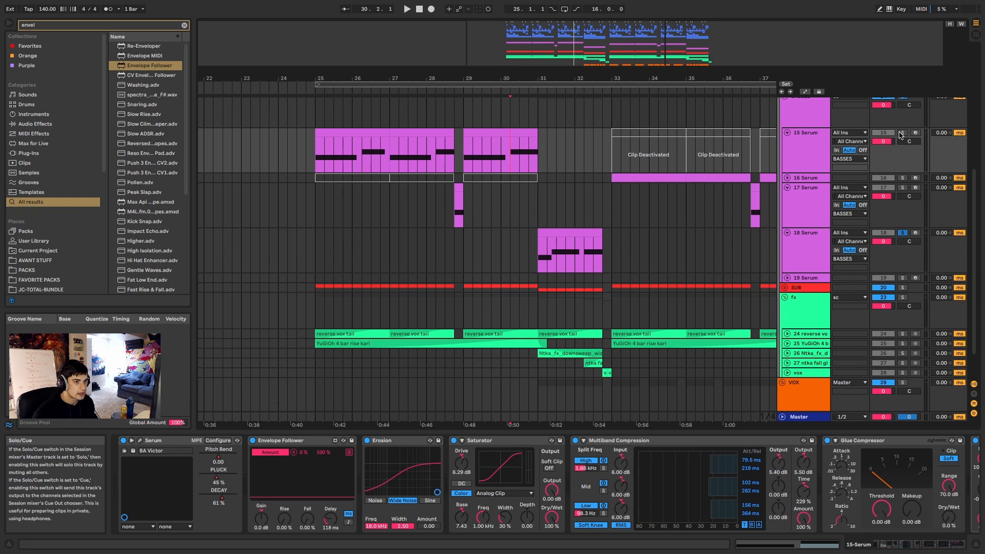
pyautogui.press('space')
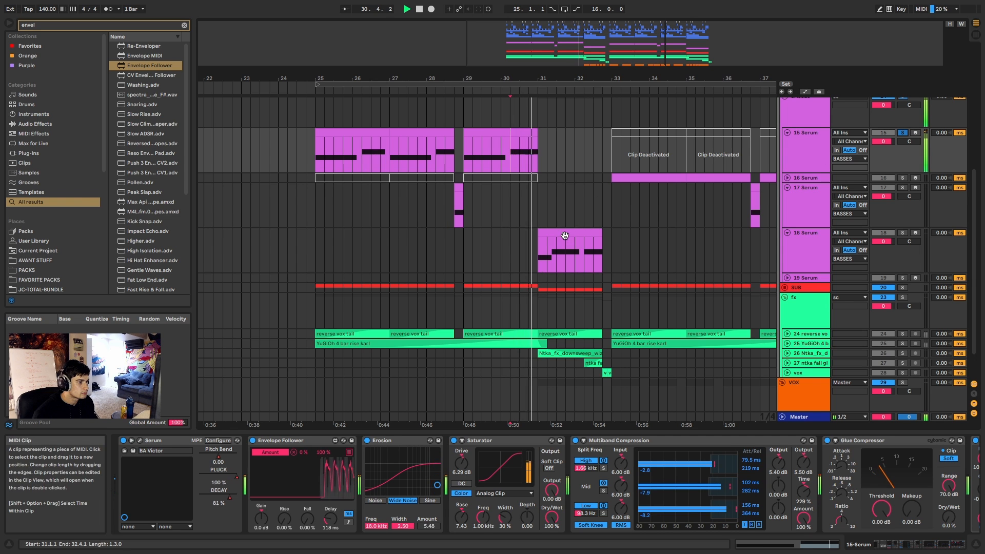
# - Solo 18 Serum again and play its clip from 31.1.1 for comparison with 15 Serum
pyautogui.click(563, 236)
pyautogui.click(902, 233)
pyautogui.click(557, 234)
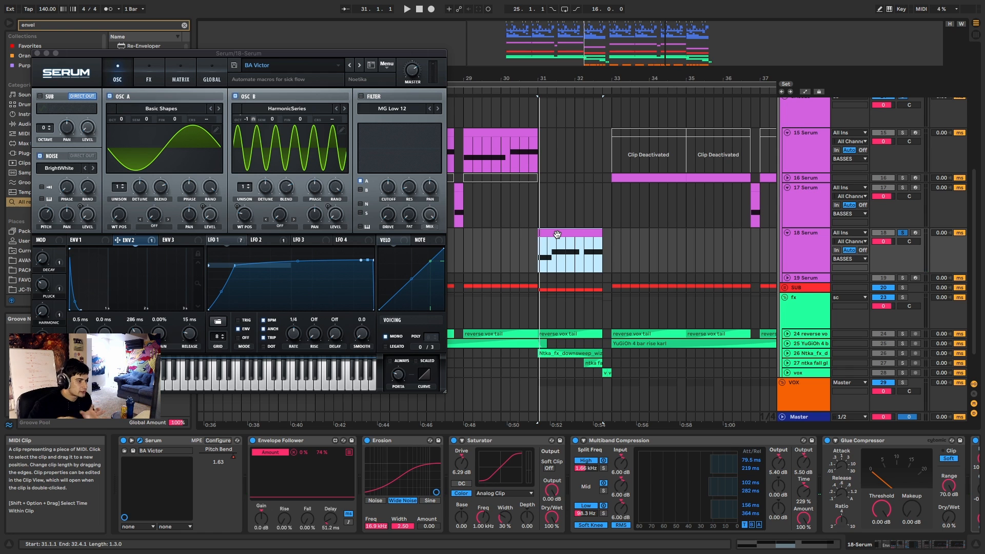
pyautogui.press('space')
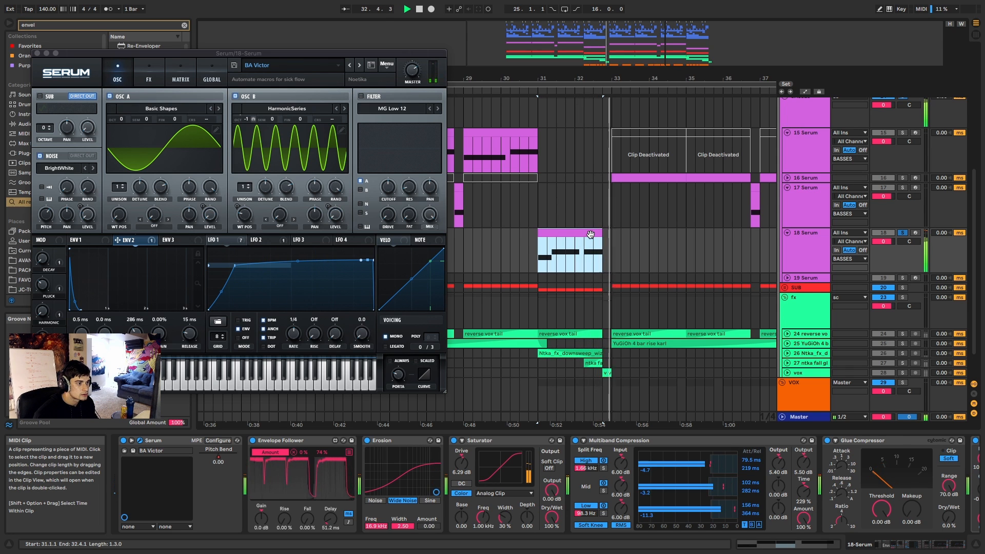
# - Stop playback, unsolo the 18 Serum track and close its Serum plug-in window
pyautogui.press('space')
pyautogui.click(902, 233)
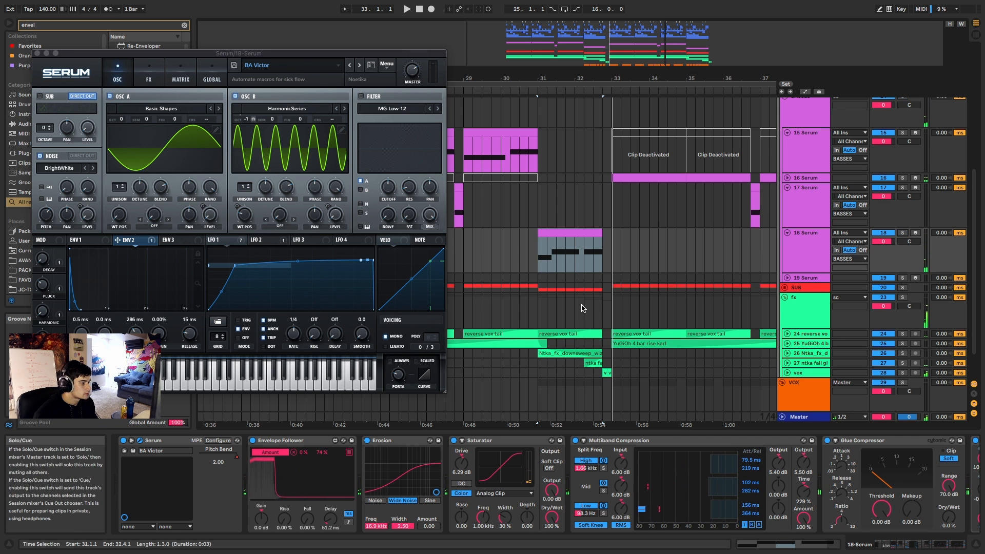
pyautogui.click(37, 54)
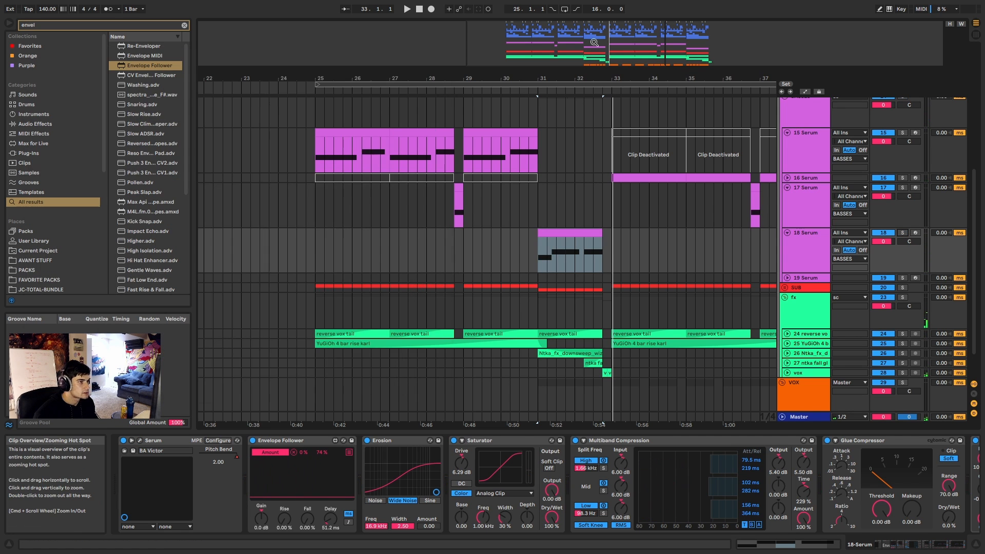
# - Expand the SUB group's 21 Serum track, select its clip at bar 25 and open its Serum plug-in to examine the sound
pyautogui.moveTo(593, 42); pyautogui.dragTo(594, 22)
pyautogui.click(785, 288)
pyautogui.scroll(-3, 748, 293)
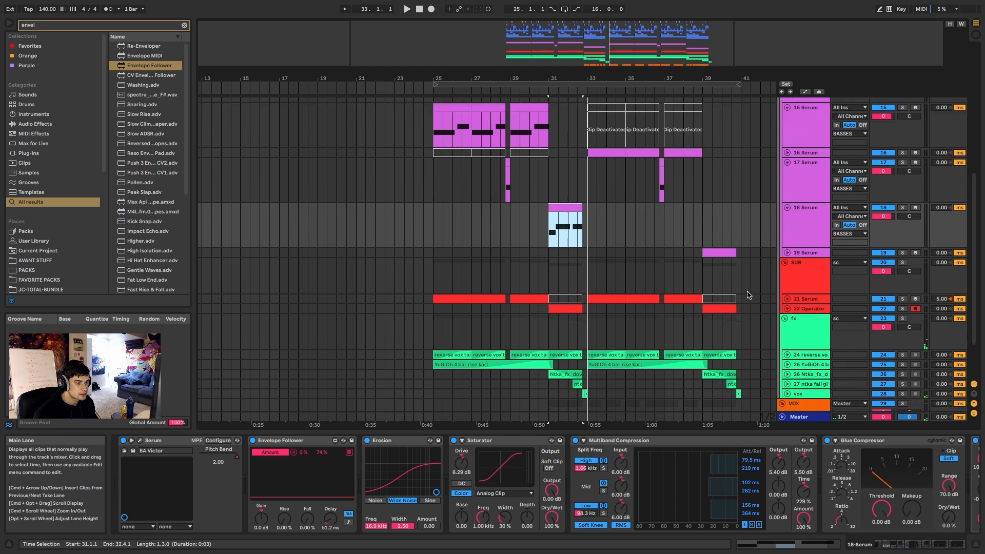
pyautogui.click(787, 275)
pyautogui.click(441, 287)
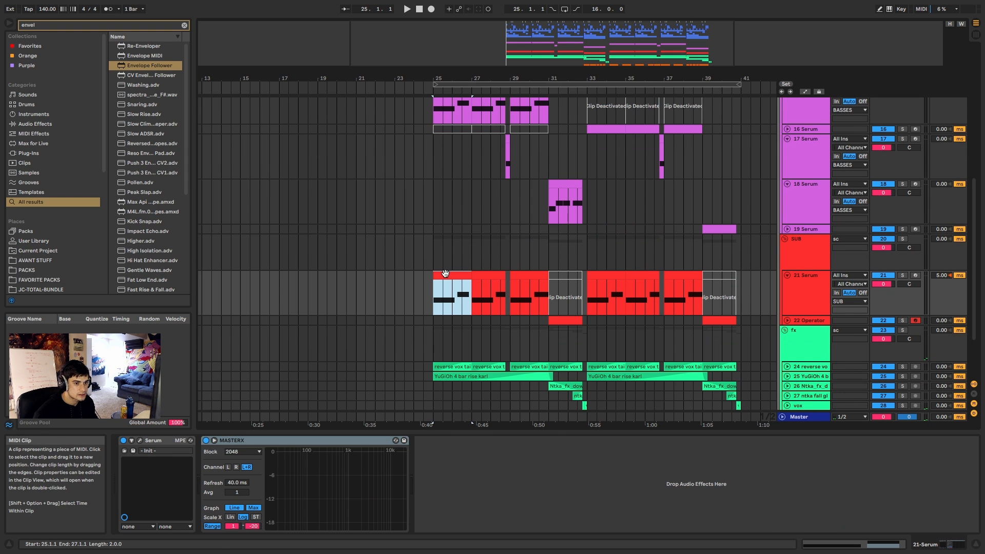
pyautogui.click(139, 440)
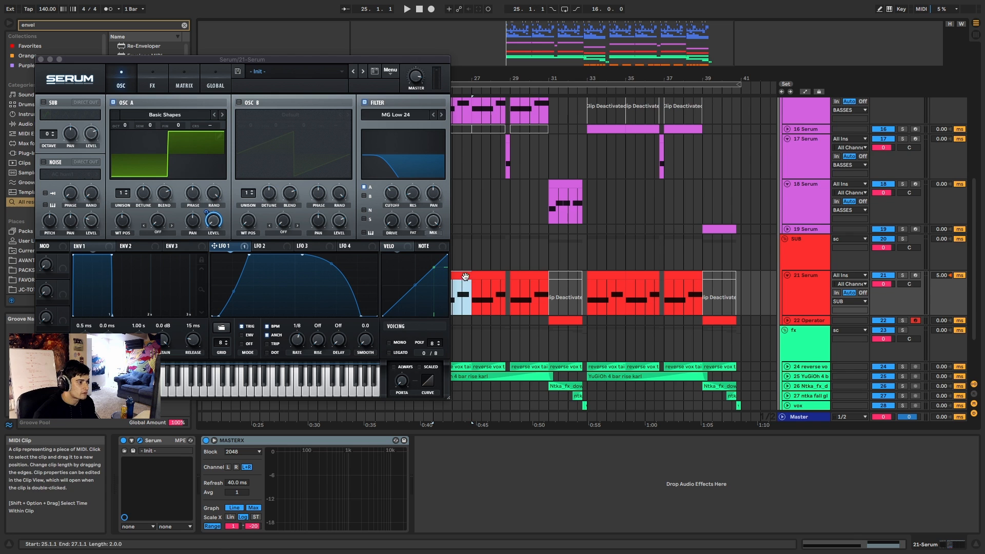
# - Compare the 15 Serum clip at bar 27 with the matching sub clip on 21 Serum
pyautogui.scroll(3, 469, 172)
pyautogui.click(459, 172)
pyautogui.click(488, 171)
pyautogui.scroll(-3, 507, 261)
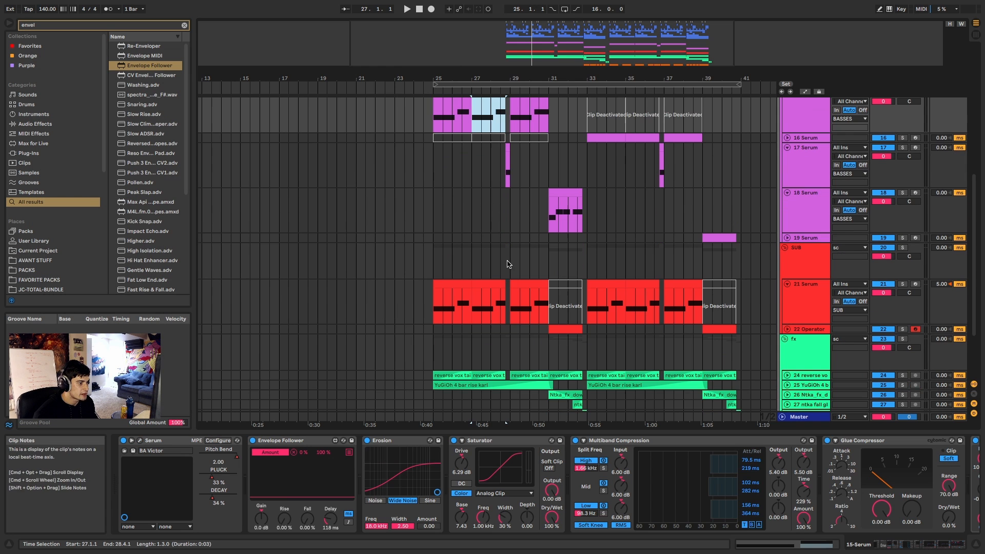
pyautogui.scroll(3, 506, 307)
pyautogui.click(500, 302)
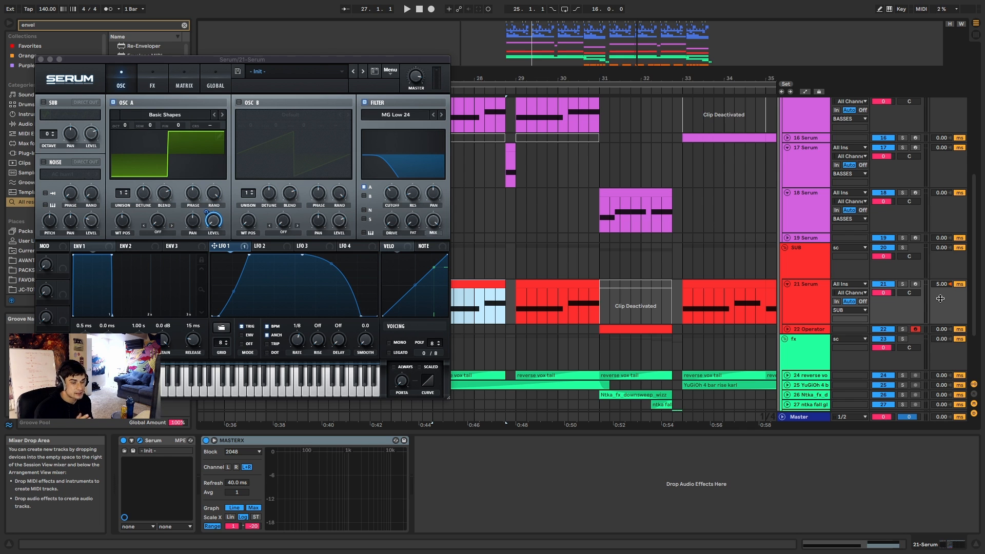
# - Solo the fx group and expand its reverse vox tail and YuGiOh 4 bar rise karl tracks to examine their clips
pyautogui.scroll(-3, 564, 285)
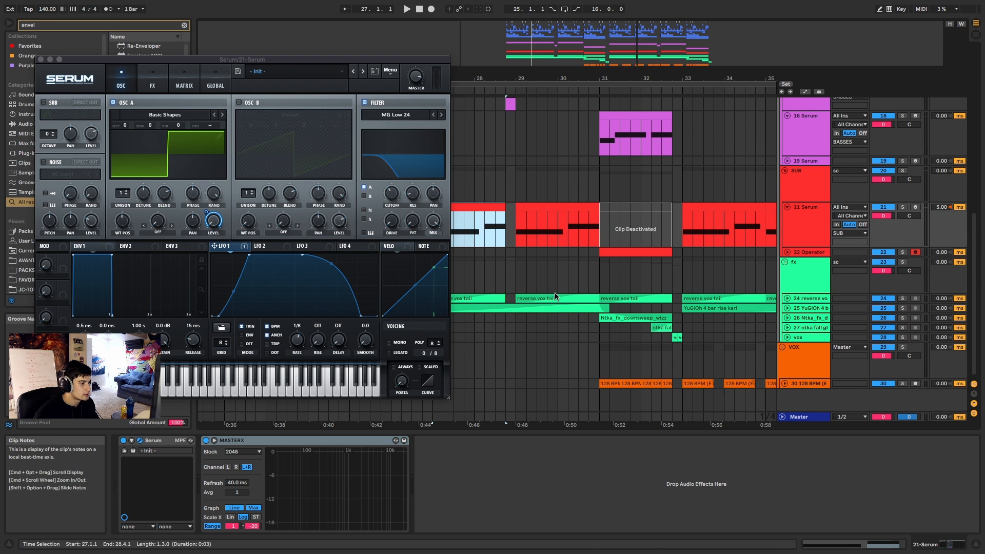
pyautogui.click(805, 273)
pyautogui.click(903, 262)
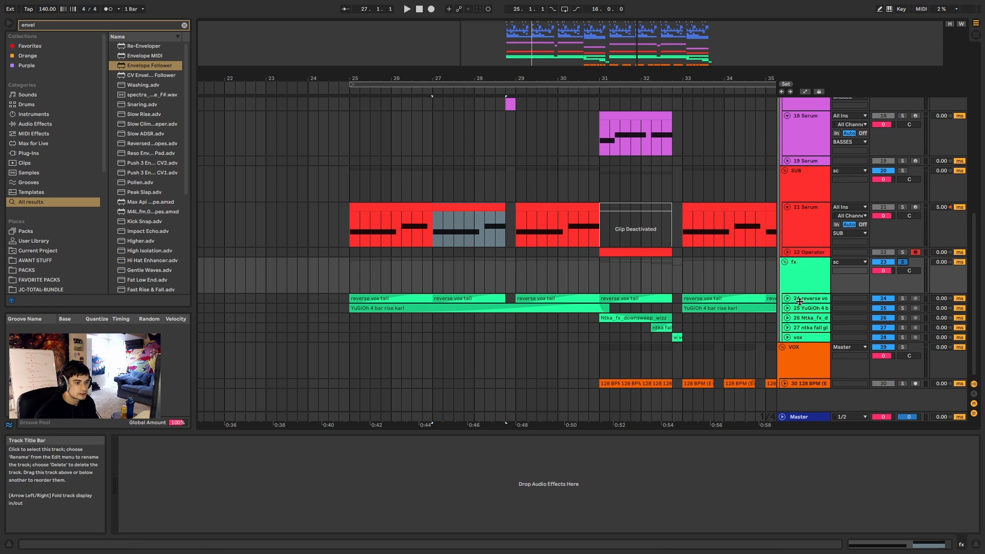
pyautogui.click(787, 298)
pyautogui.click(787, 308)
pyautogui.click(416, 299)
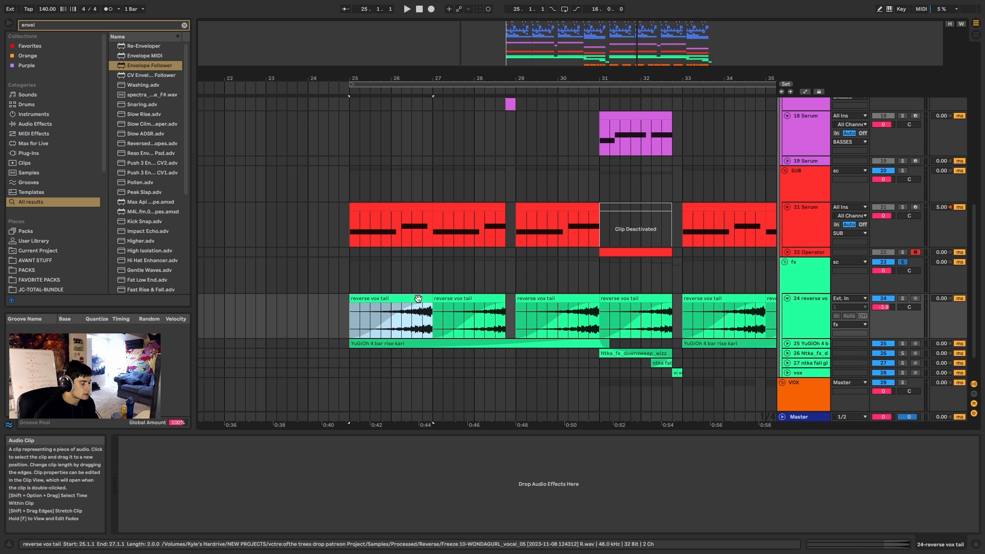
pyautogui.press('z')
pyautogui.click(787, 307)
pyautogui.click(801, 308)
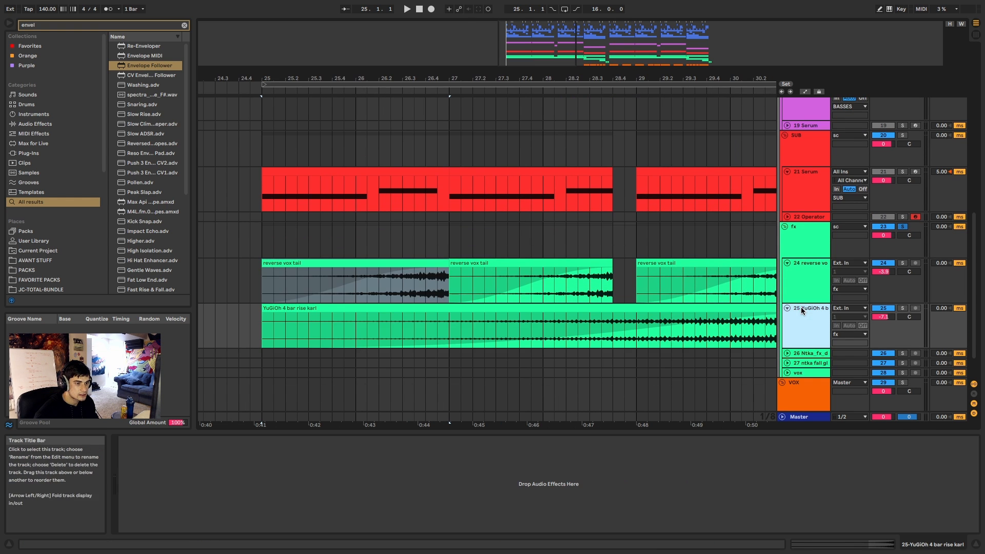
# - Move the vox track to the first position in the fx group, above the reverse vox tail track
pyautogui.scroll(-5, 620, 318)
pyautogui.scroll(-10, 673, 305)
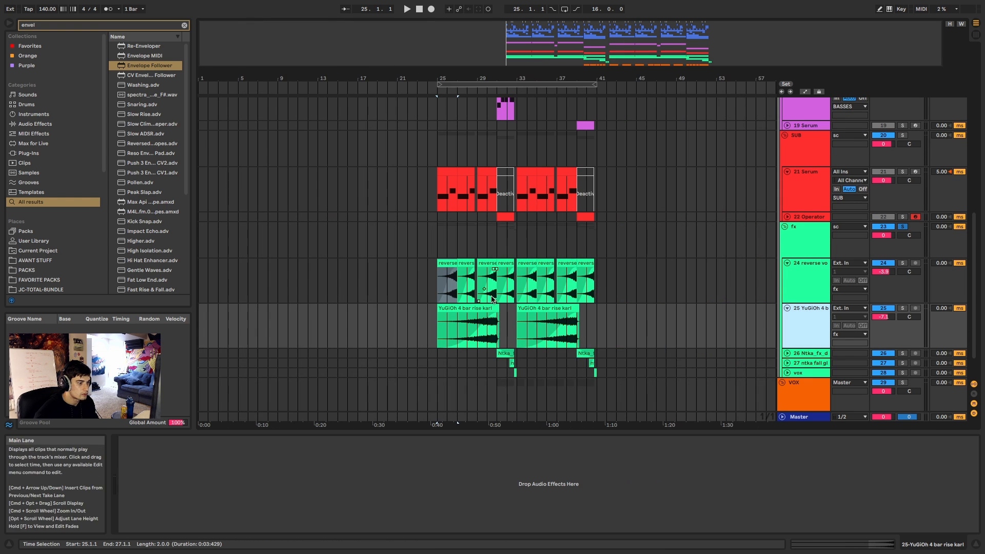
pyautogui.scroll(5, 492, 301)
pyautogui.moveTo(785, 371); pyautogui.dragTo(790, 264)
# - Solo the reverse vox tail track and play it from 26.1.1
pyautogui.click(902, 273)
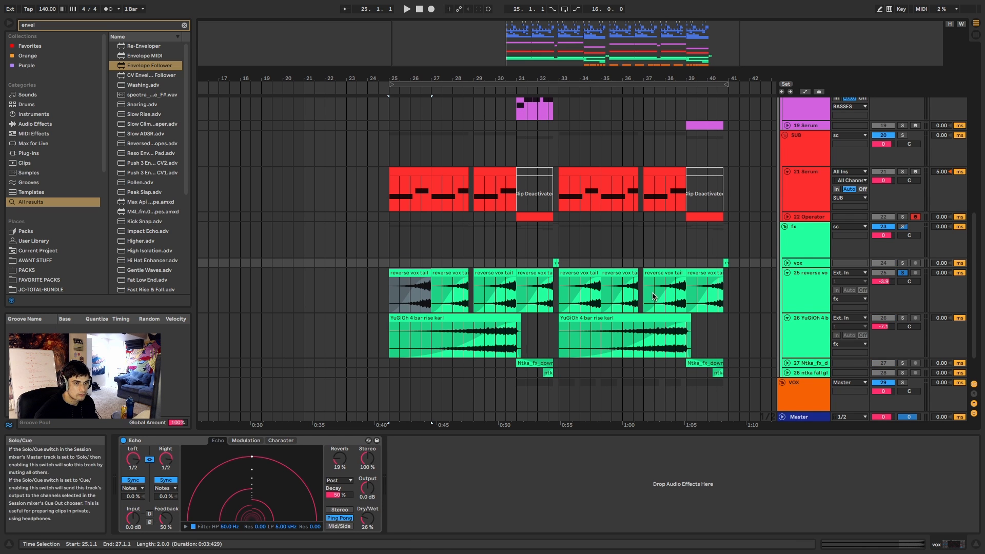
pyautogui.click(410, 299)
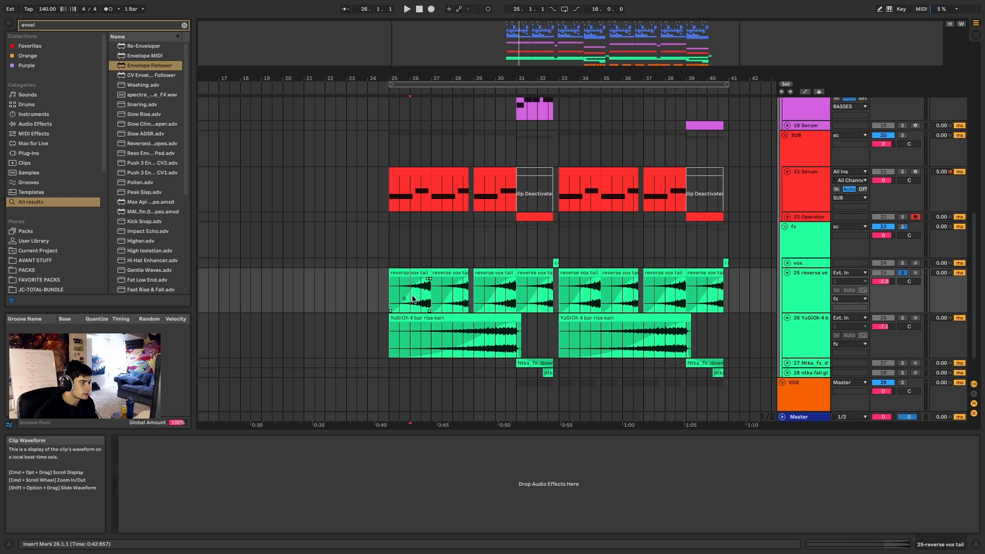
pyautogui.press('space')
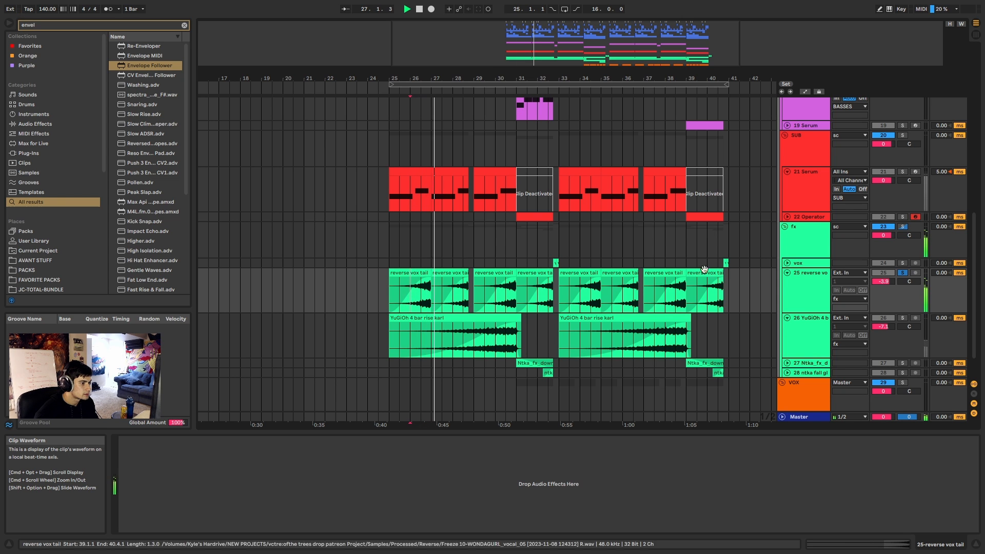
# - Duplicate the expanded vox track and audition the copy soloed, starting with its clip at 32.4.1
pyautogui.click(804, 268)
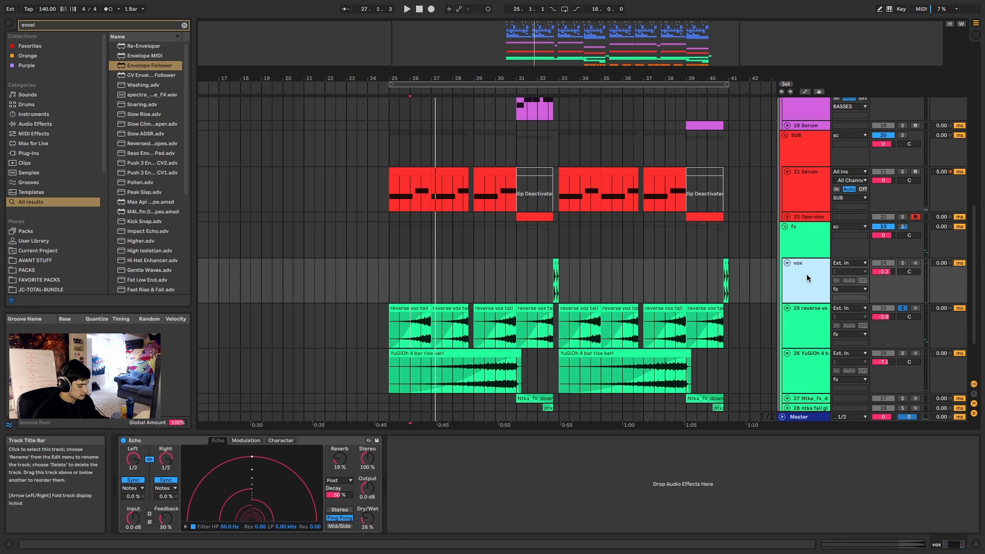
pyautogui.press('super+d')
pyautogui.scroll(3, 610, 317)
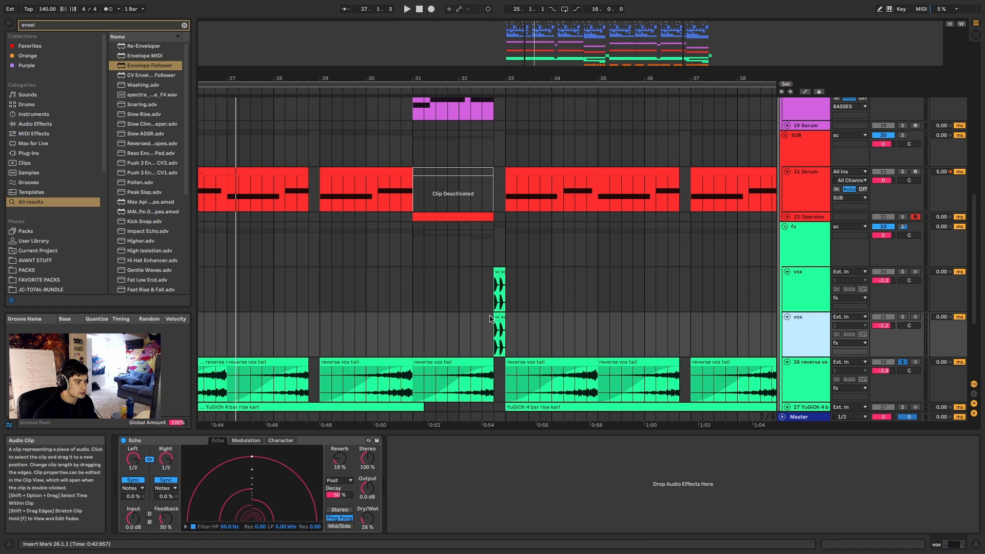
pyautogui.click(903, 317)
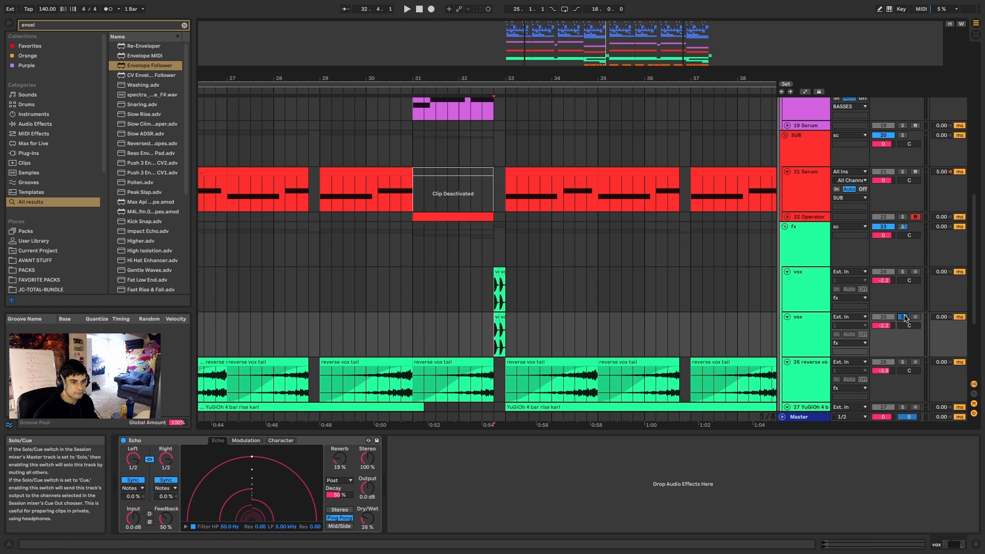
pyautogui.click(496, 318)
pyautogui.press('space')
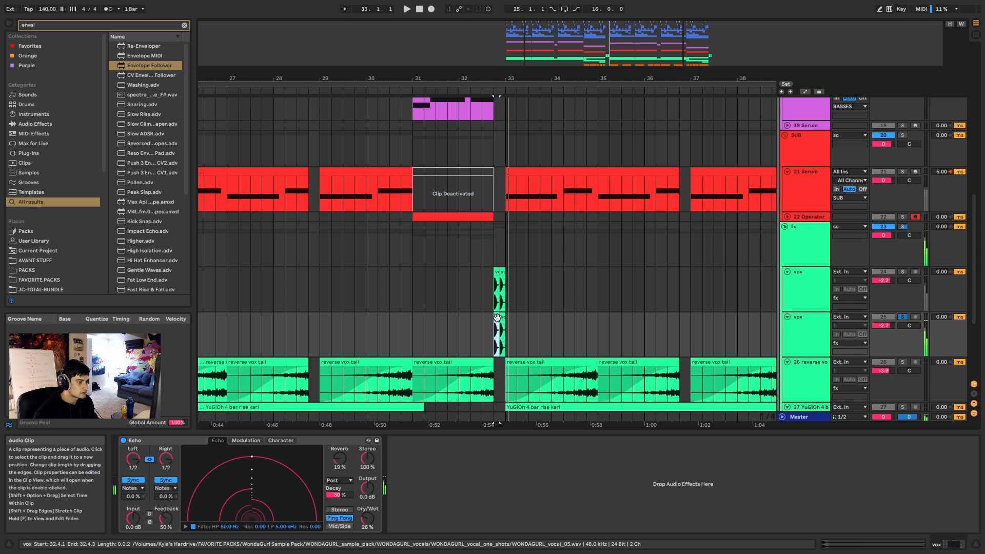
# - Bypass the Echo on the duplicated vox track while inspecting its clips, and switch the effect back on
pyautogui.scroll(4, 497, 317)
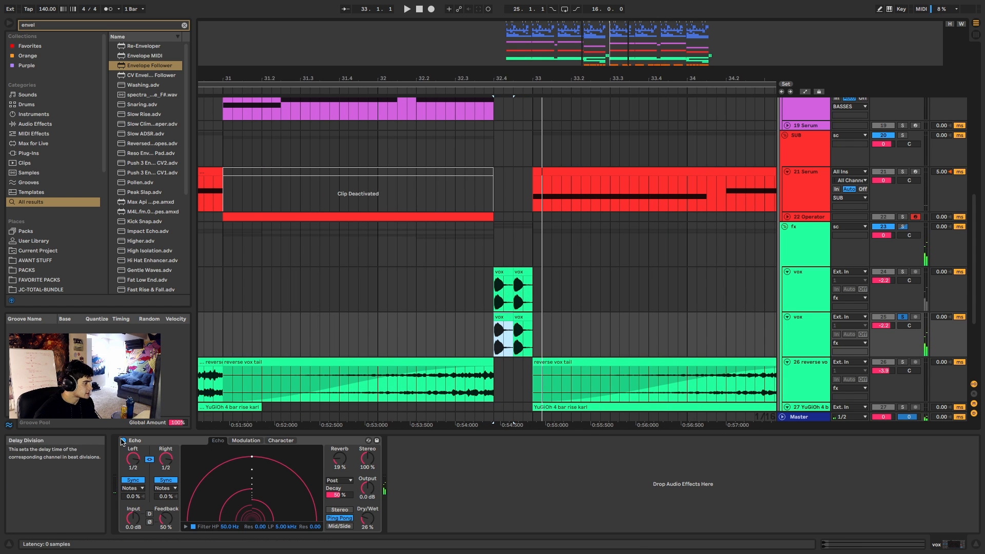
pyautogui.click(124, 440)
pyautogui.scroll(4, 484, 326)
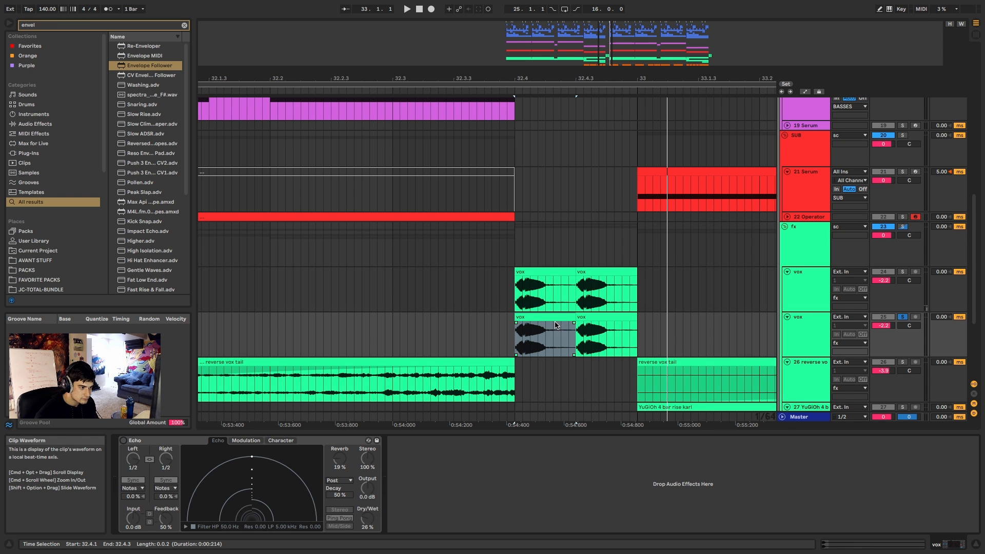
pyautogui.scroll(-8, 557, 324)
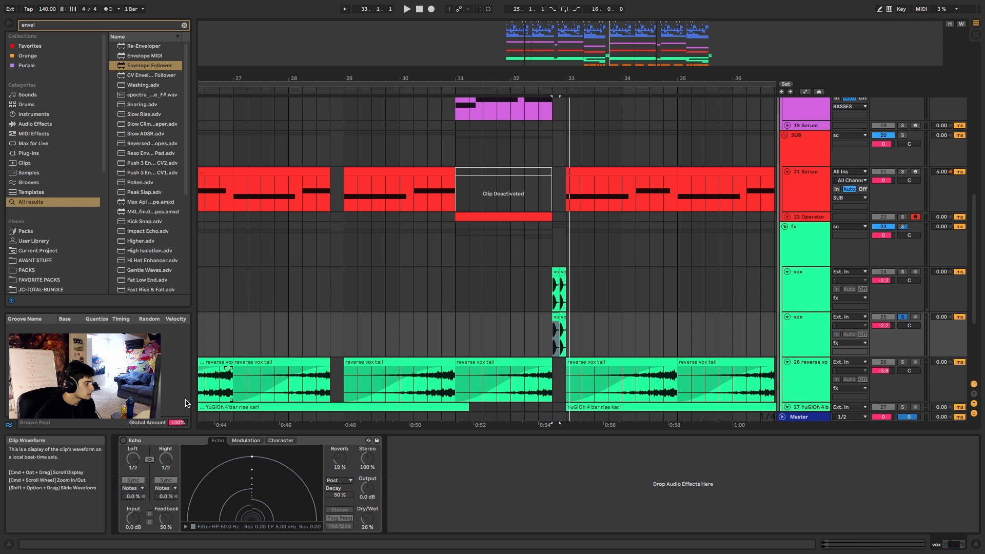
pyautogui.click(123, 440)
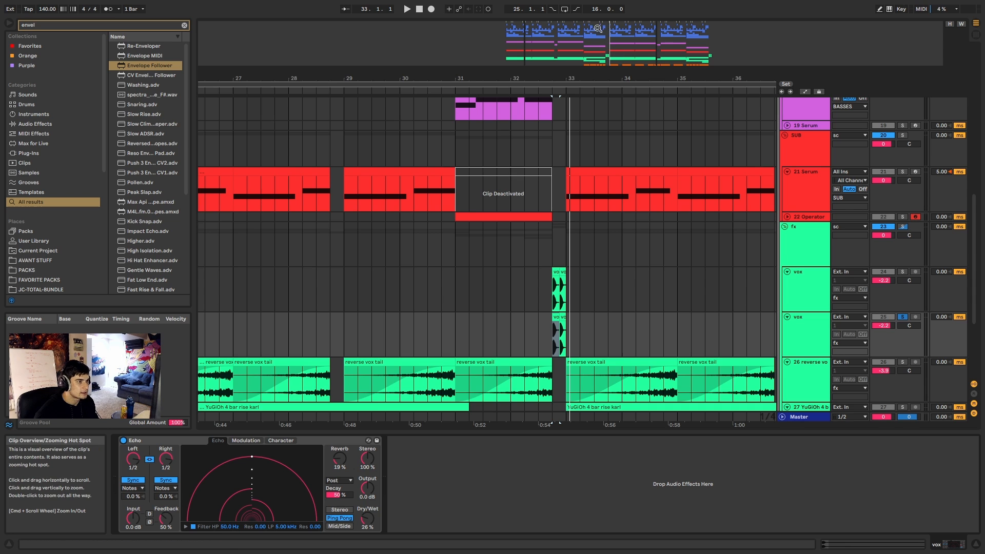
# - Find Reverb in the browser and add it after the Echo on the duplicated vox track
pyautogui.scroll(-4, 597, 32)
pyautogui.moveTo(606, 36); pyautogui.dragTo(597, 36)
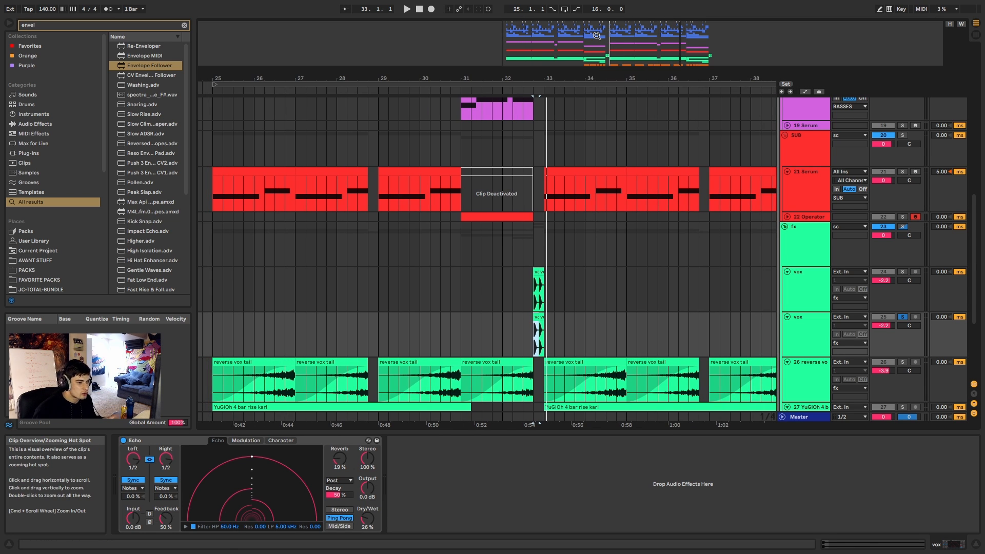
pyautogui.scroll(-3, 667, 282)
pyautogui.scroll(6, 578, 275)
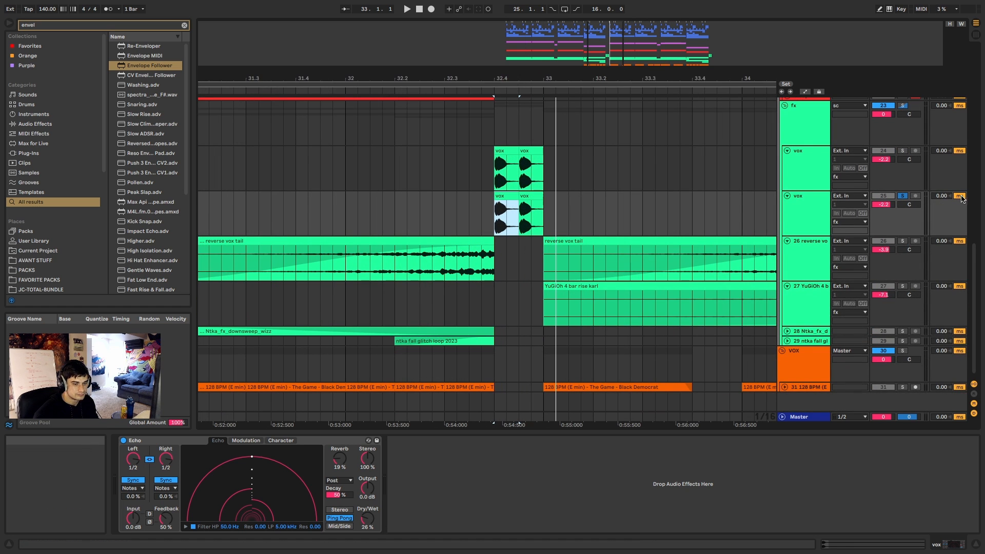
pyautogui.click(521, 184)
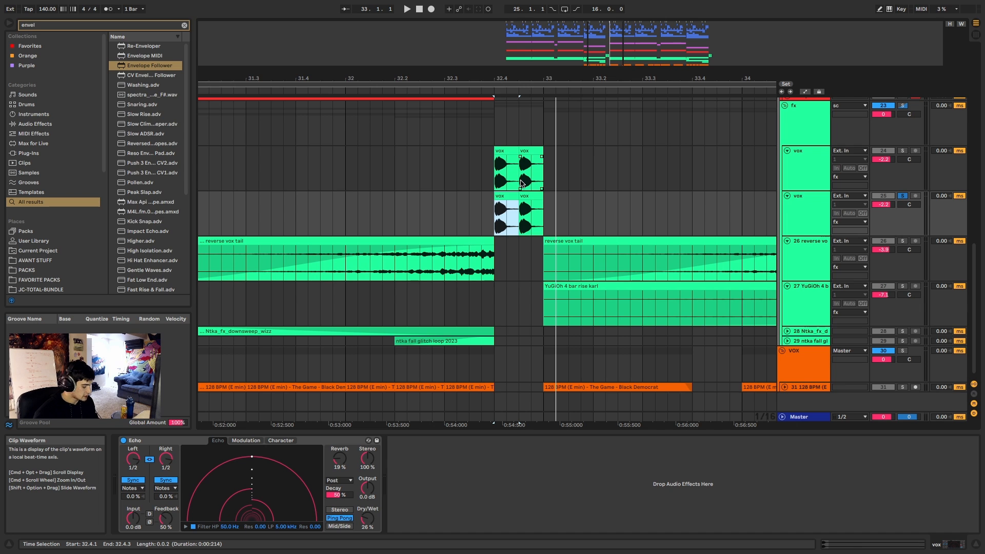
pyautogui.write('reverb')
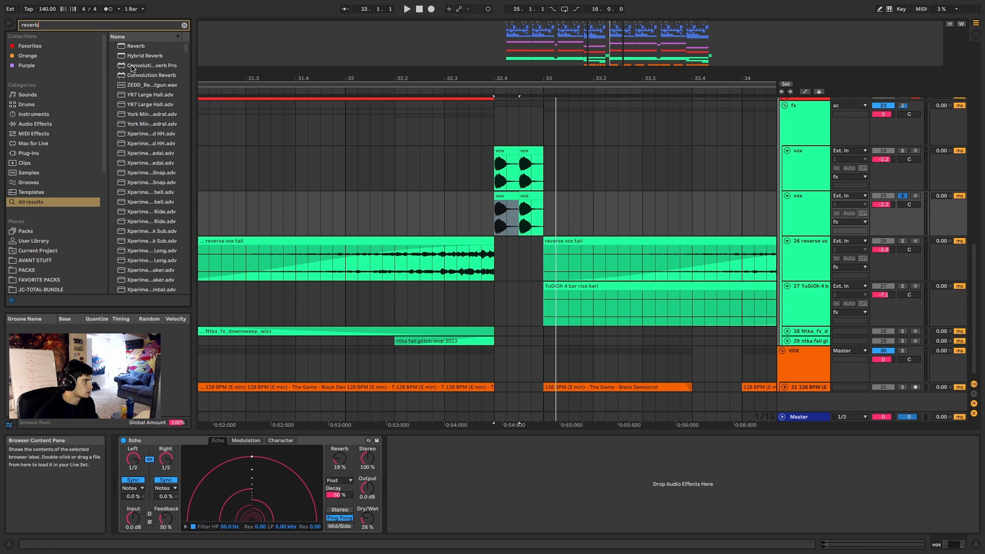
pyautogui.doubleClick(136, 46)
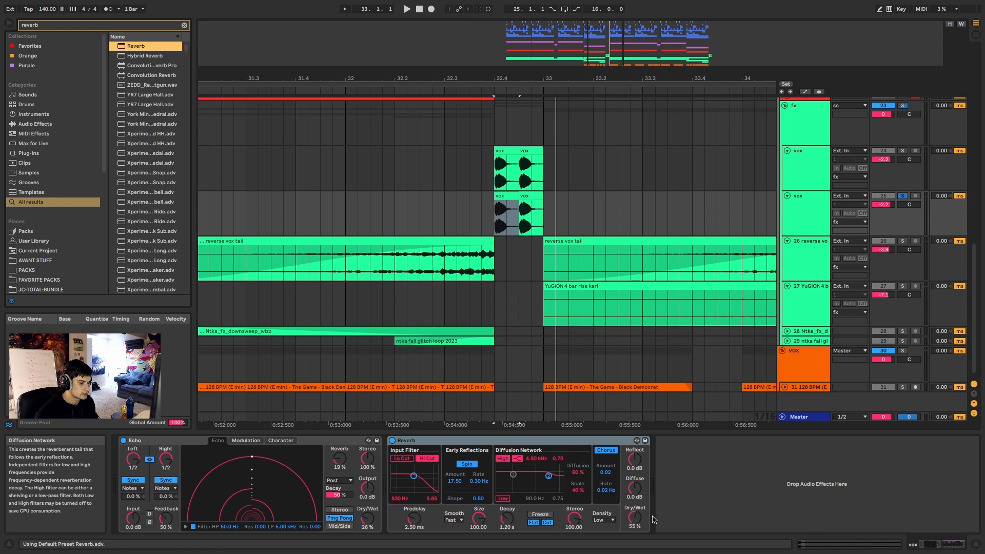
# - Set the Reverb's Dry/Wet to about 78% and Decay to 8.19 s, and disable its Lo Cut and Hi Cut input filters
pyautogui.moveTo(635, 517); pyautogui.dragTo(635, 503)
pyautogui.moveTo(507, 518); pyautogui.dragTo(507, 496)
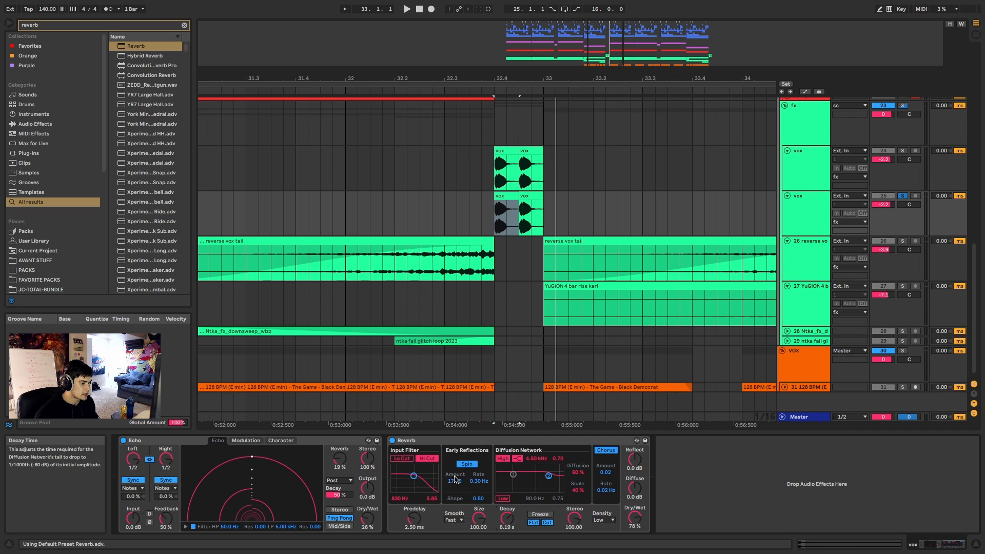
pyautogui.click(427, 459)
# - Play the duplicated vox track from its second clip at 32.4.3 to hear the Reverb tail
pyautogui.click(808, 216)
pyautogui.rightClick(808, 216)
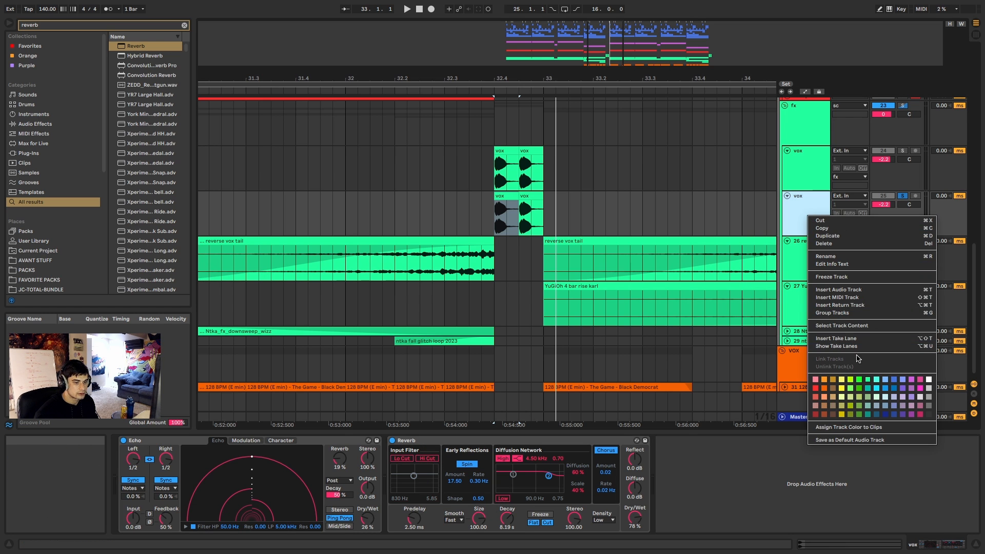
pyautogui.click(535, 199)
pyautogui.click(535, 199)
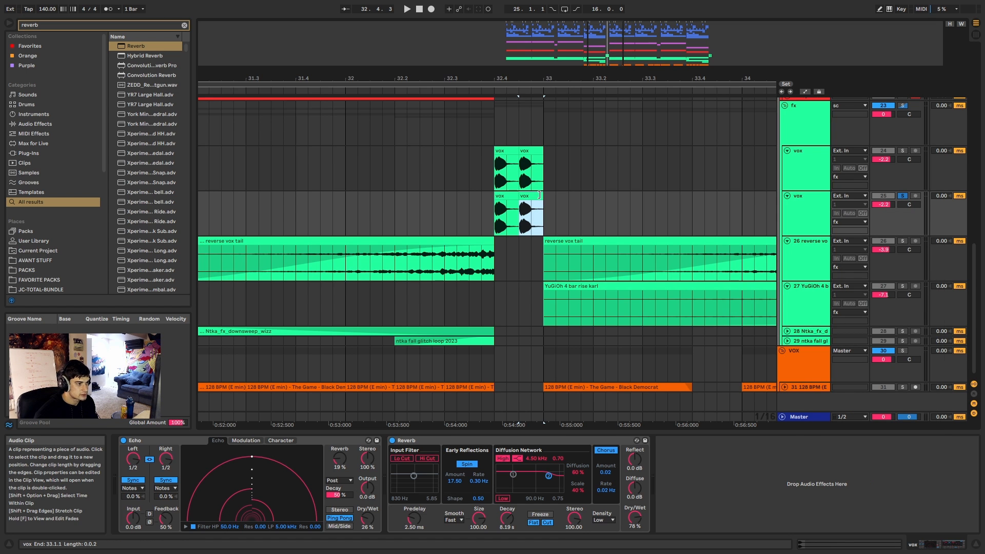
pyautogui.press('space')
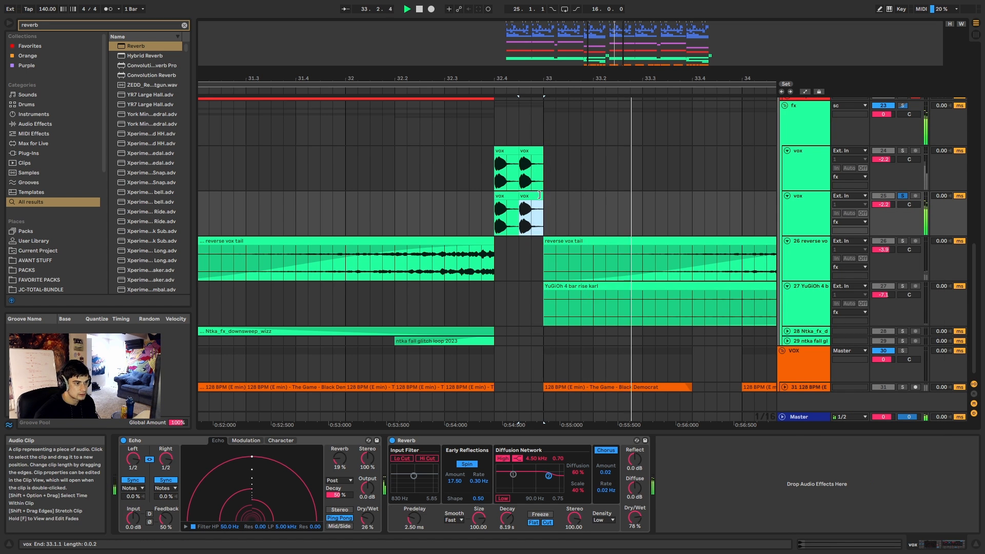
# - Freeze and flatten the duplicated vox track to render its Echo and Reverb to audio
pyautogui.rightClick(817, 216)
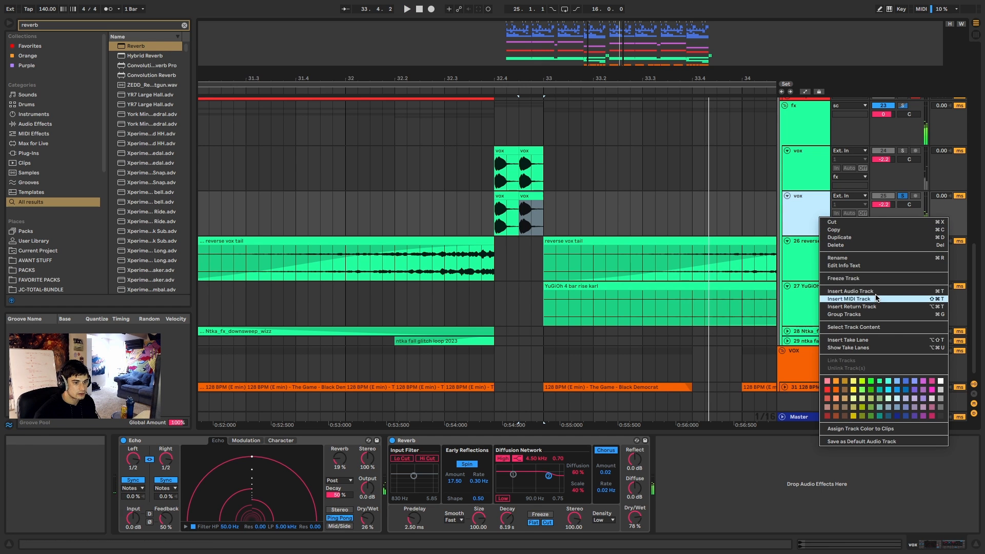
pyautogui.click(841, 281)
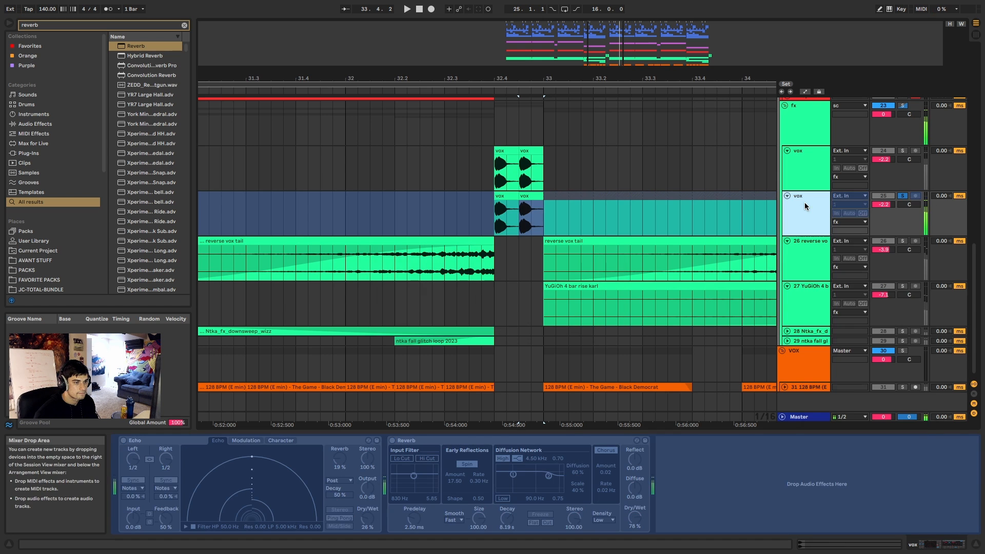
pyautogui.rightClick(831, 217)
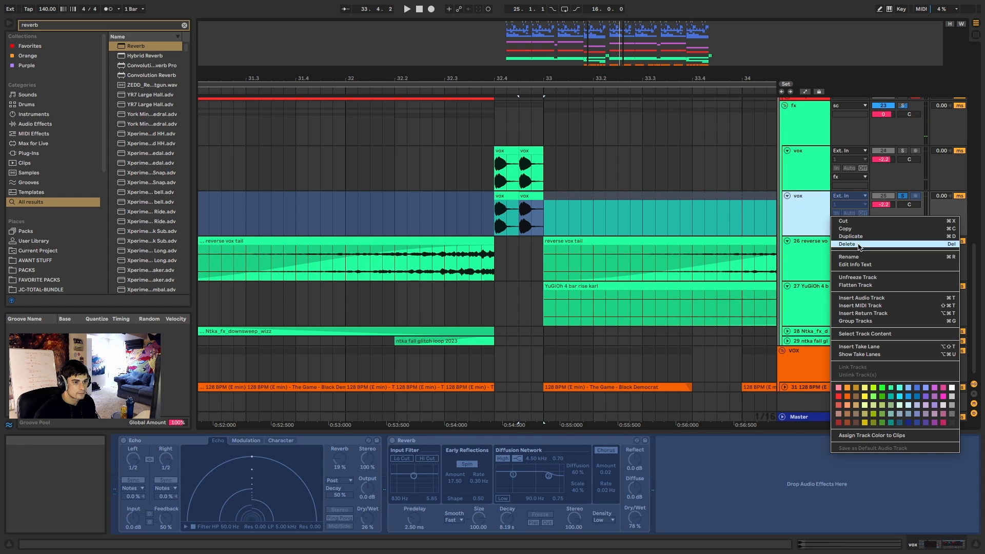
pyautogui.click(856, 285)
# - Reverse the freeze tail clip that starts at 33.1.1 on the duplicated vox track
pyautogui.scroll(-5, 545, 204)
pyautogui.doubleClick(569, 197)
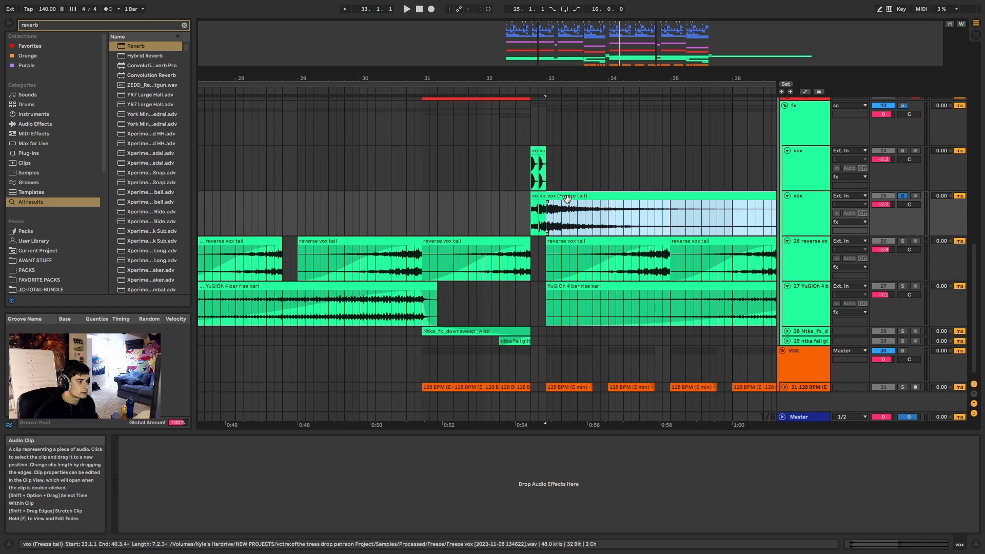
pyautogui.click(568, 196)
pyautogui.press('r')
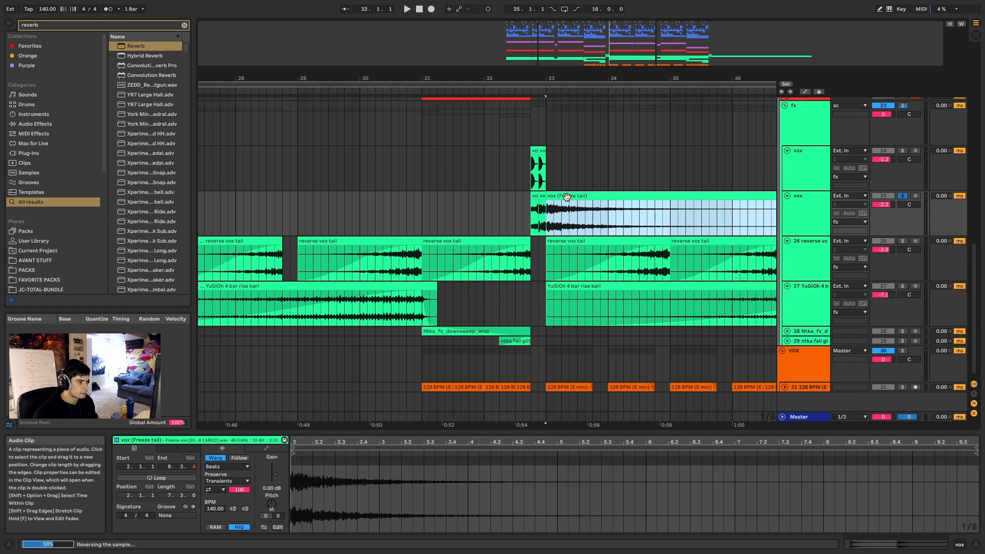
pyautogui.scroll(-3, 564, 198)
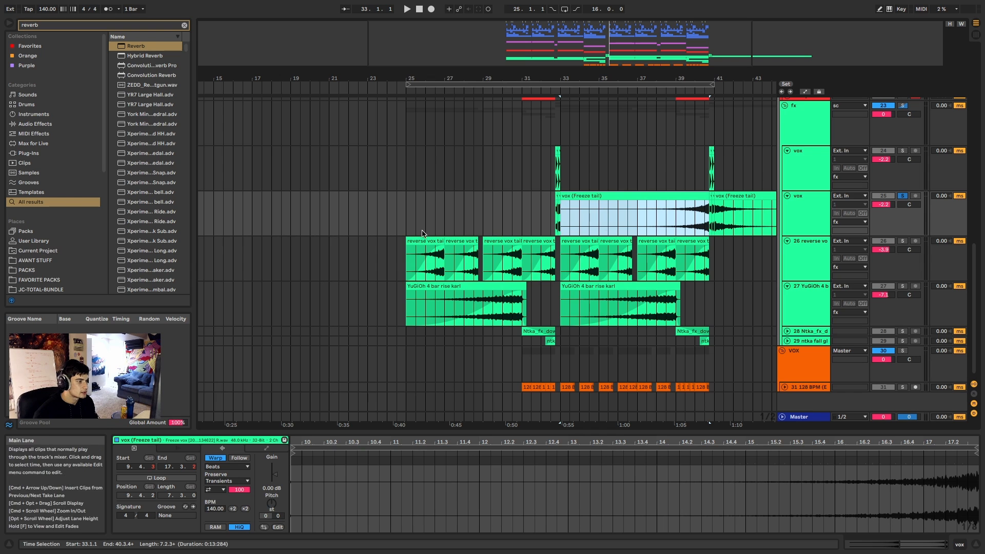
# - Delete the duplicated vox track holding the flattened and reversed clips
pyautogui.click(807, 221)
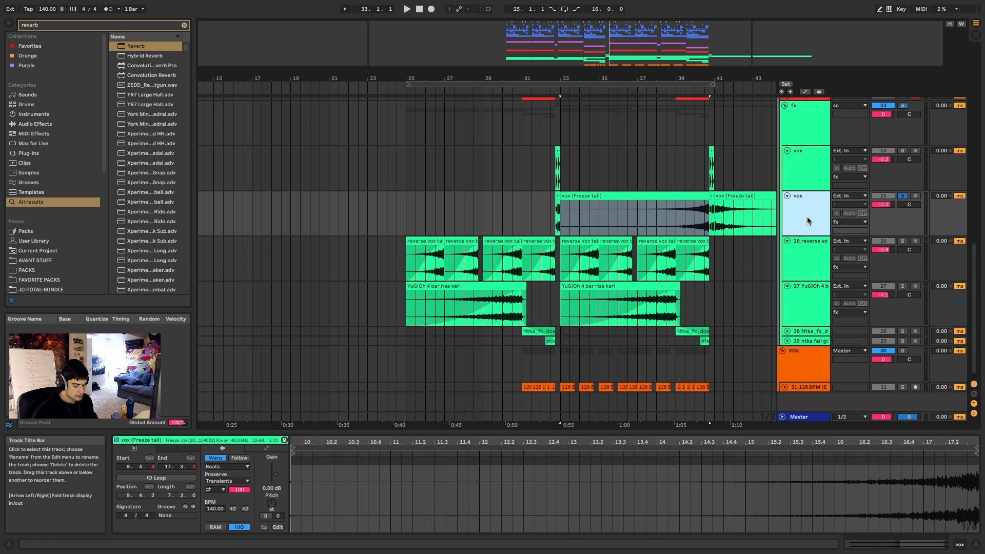
pyautogui.press('Delete')
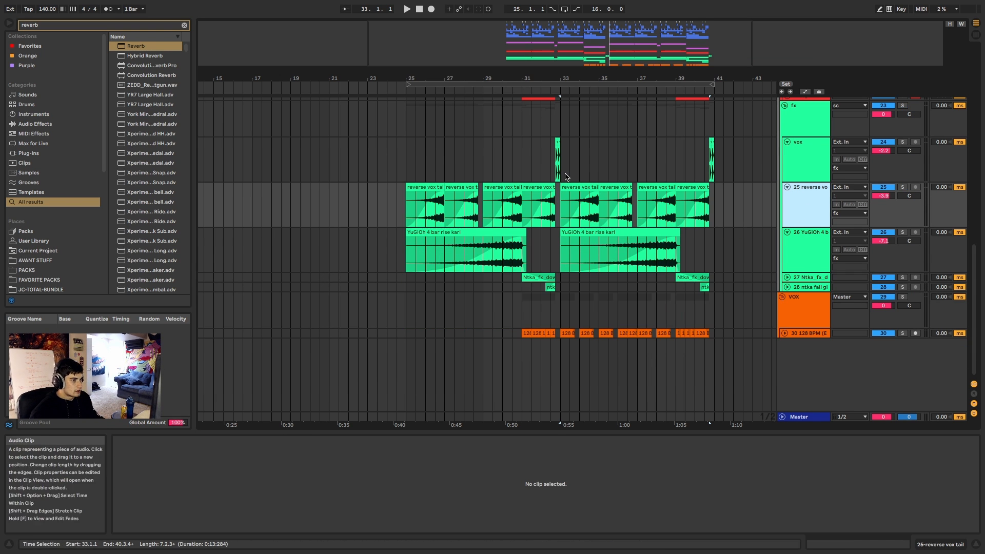
# - Solo the vox and reverse vox tail tracks, play them together from 32.1.1, and turn their solos off
pyautogui.click(557, 139)
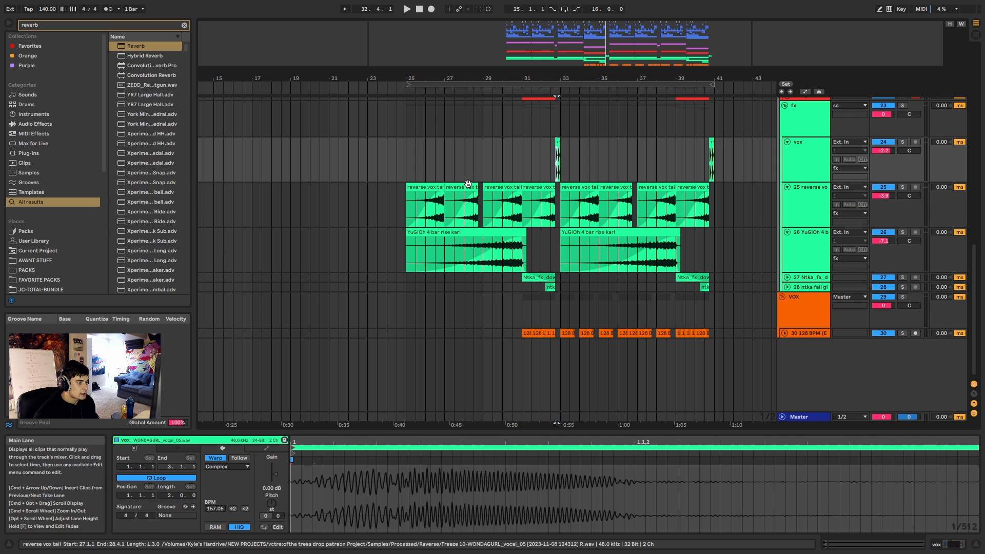
pyautogui.scroll(3, 466, 185)
pyautogui.scroll(3, 466, 185)
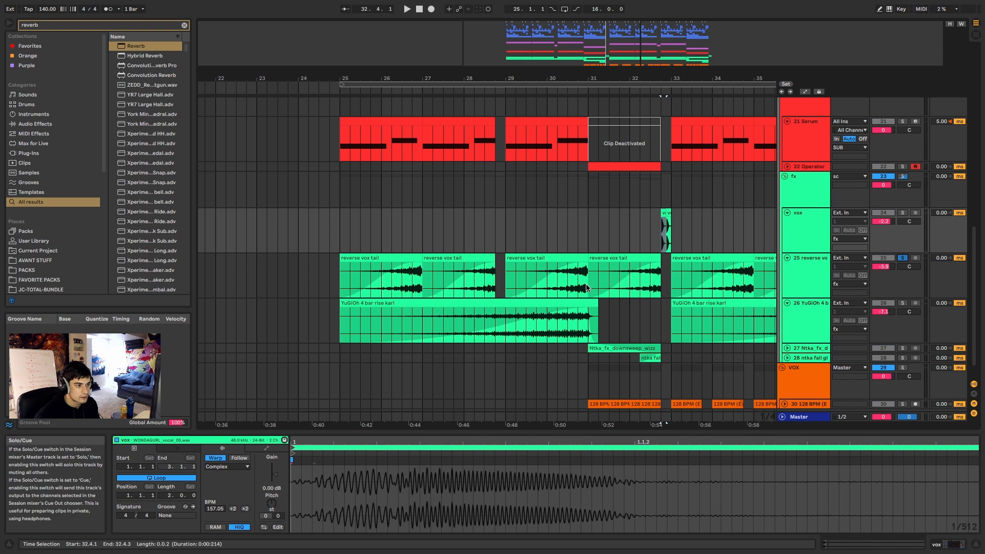
pyautogui.click(632, 287)
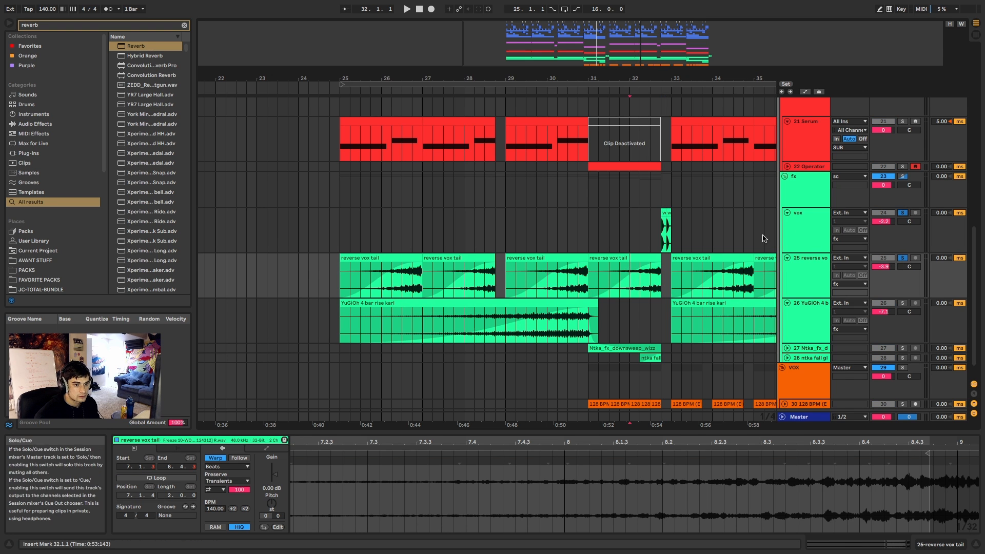
pyautogui.scroll(3, 763, 238)
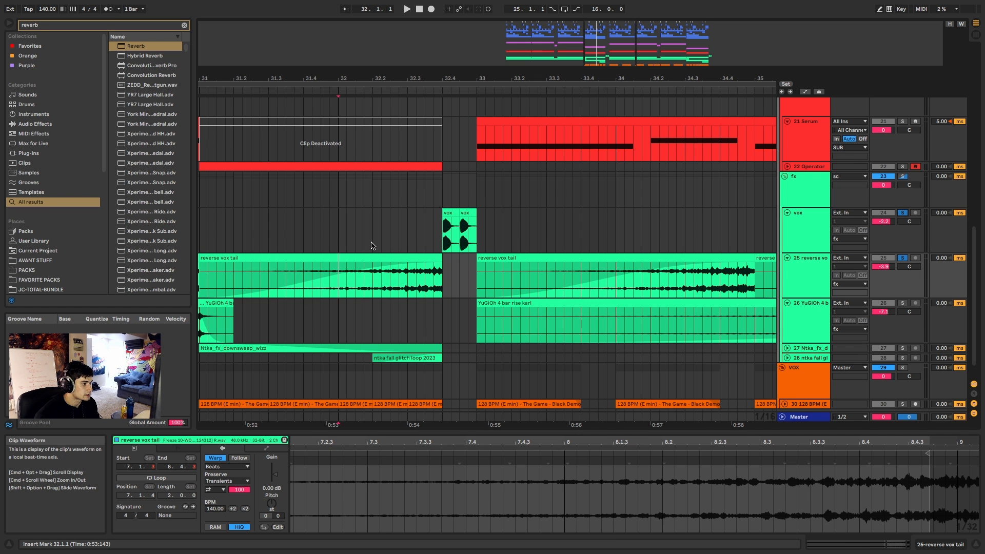
pyautogui.press('space')
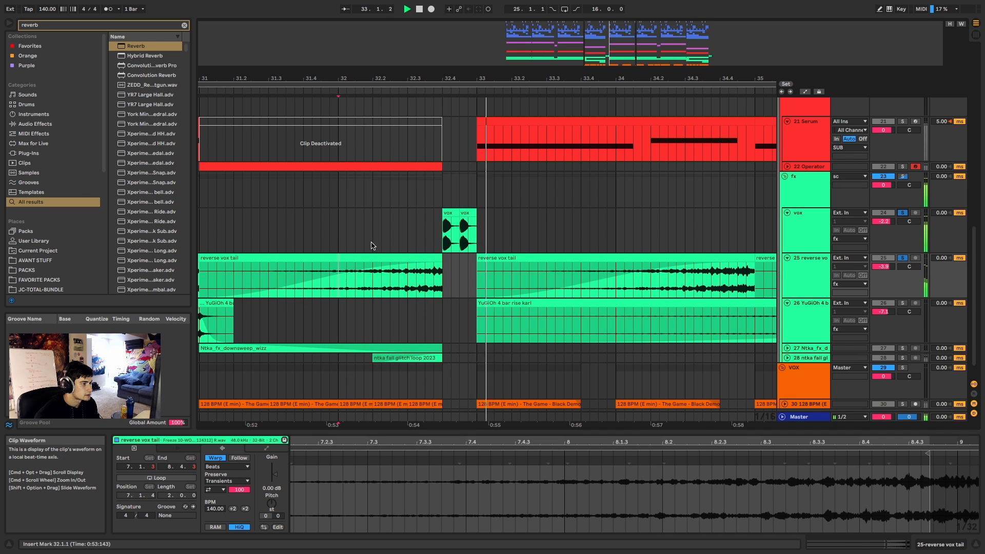
pyautogui.scroll(-4, 372, 245)
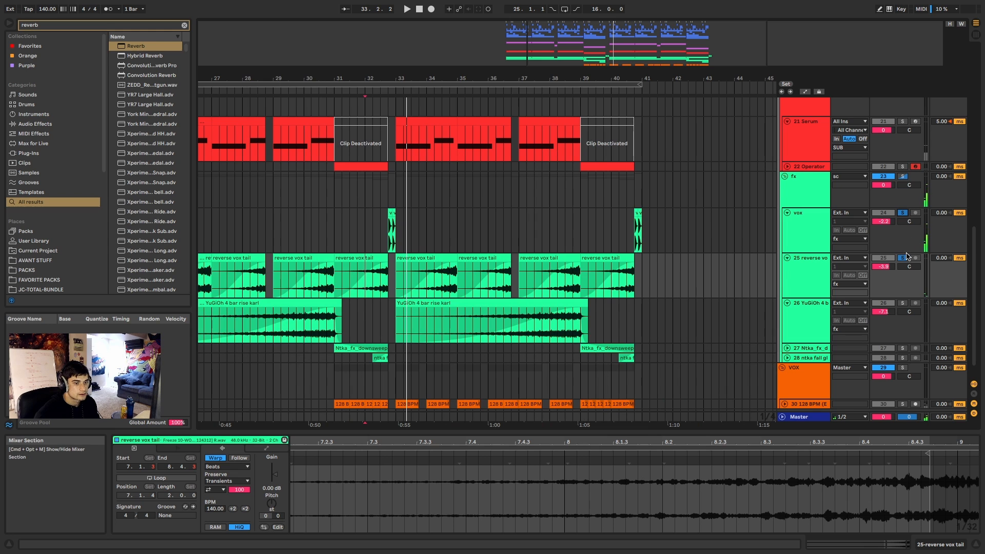
pyautogui.scroll(-3, 540, 266)
pyautogui.scroll(-1, 355, 276)
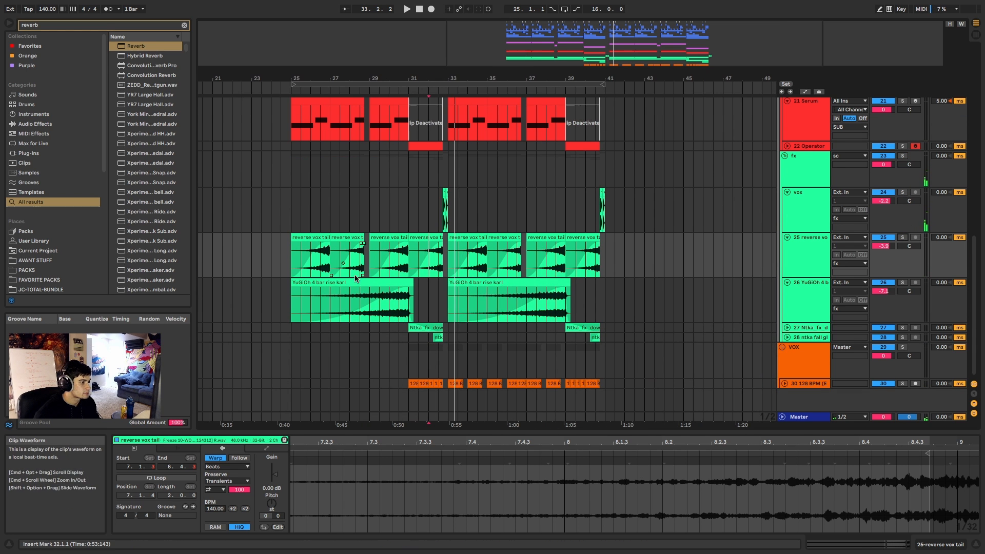
# - Expand the vocal sample track in the VOX group and play it soloed from its first clip at 31.1.1
pyautogui.scroll(3, 346, 283)
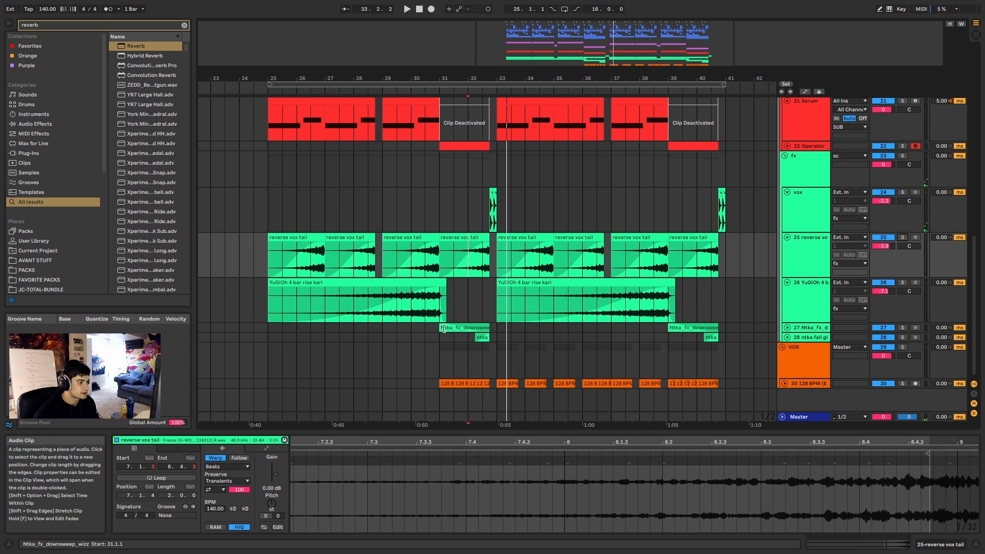
pyautogui.click(784, 383)
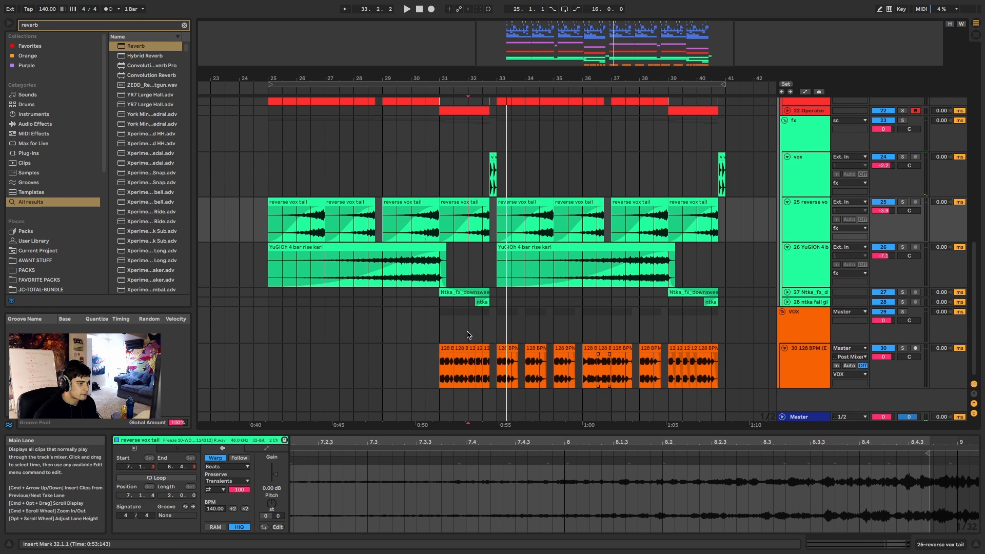
pyautogui.click(440, 350)
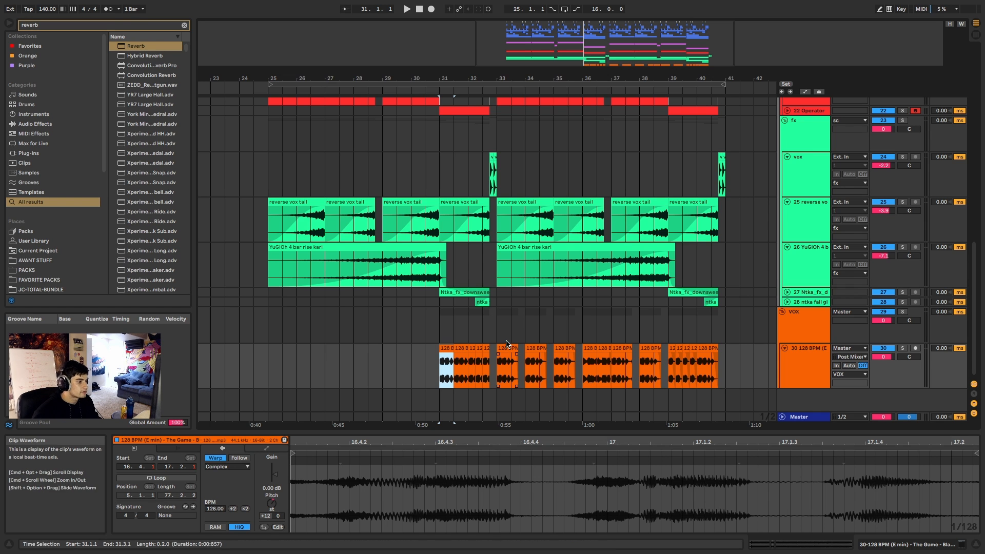
pyautogui.click(903, 348)
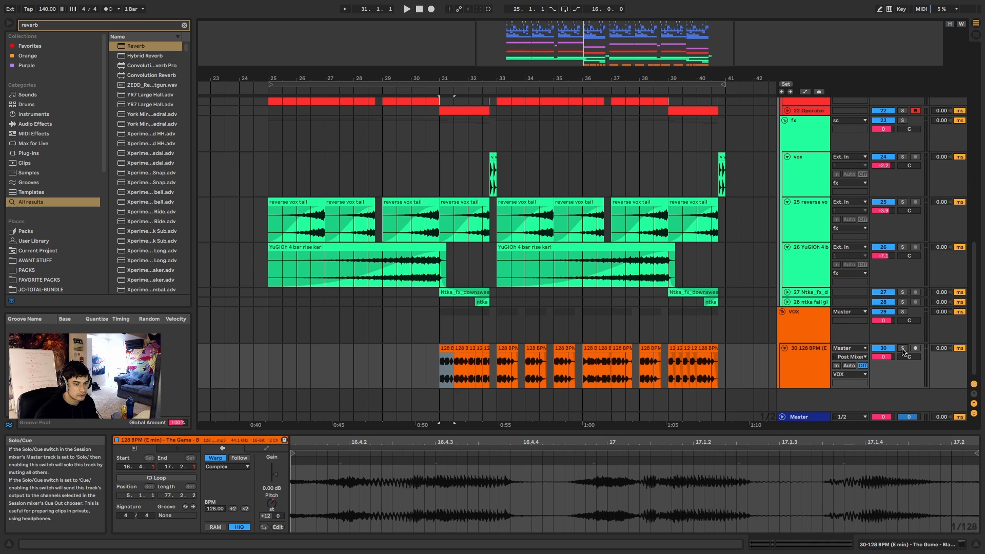
pyautogui.scroll(10, 454, 361)
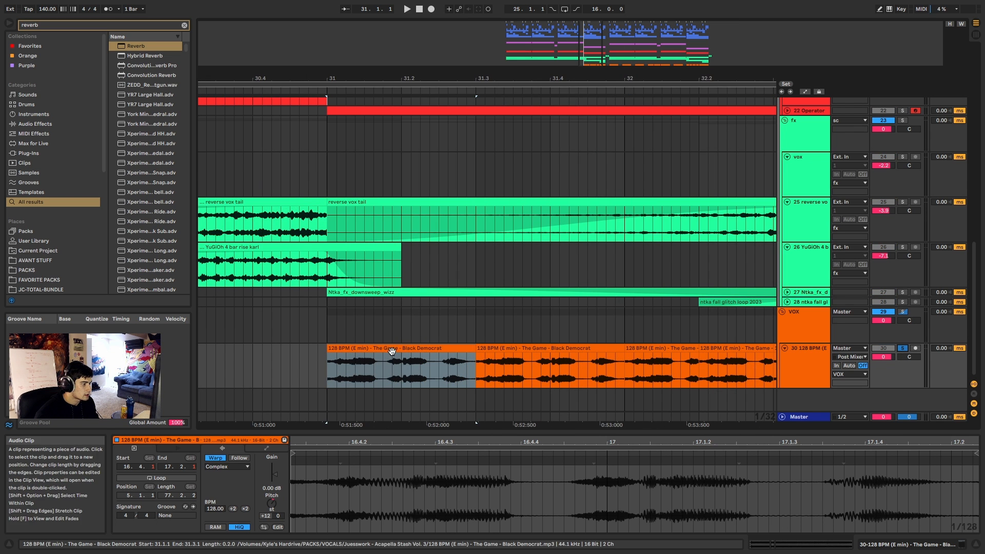
pyautogui.scroll(3, 393, 359)
pyautogui.scroll(-10, 400, 357)
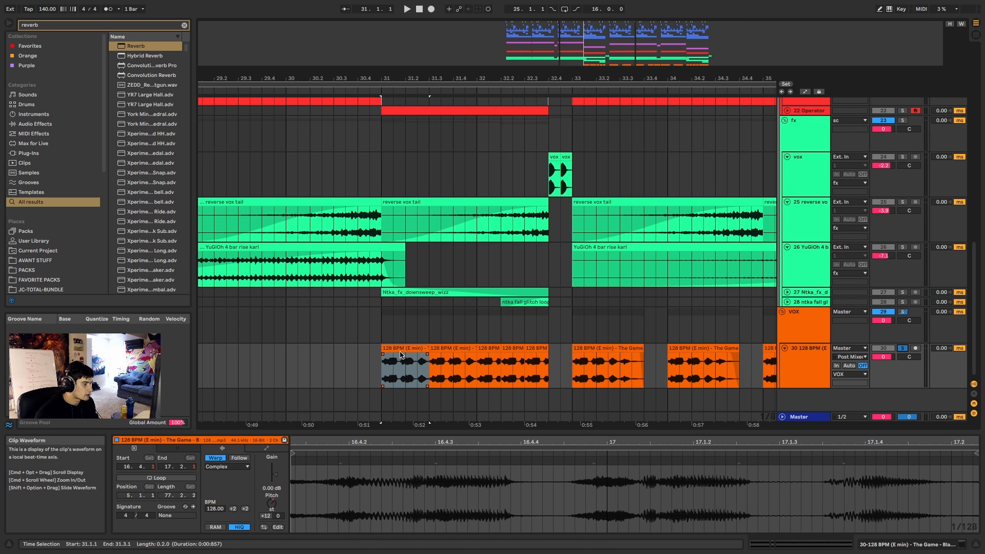
pyautogui.press('space')
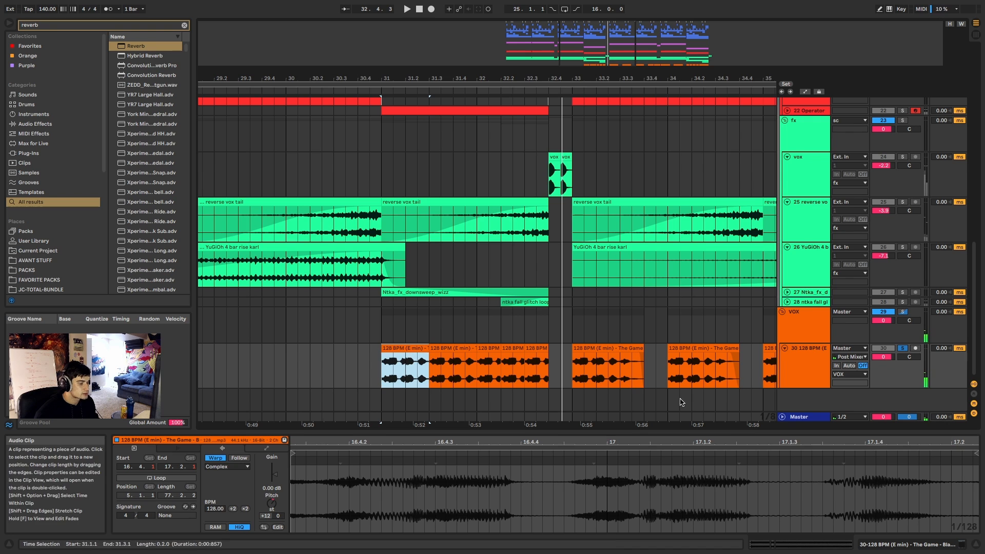
# - Show the vocal sample track's devices, examine the LittleAlterBoy pitch and formant settings, and close the plugin window
pyautogui.hotkey('shift', 'Tab')
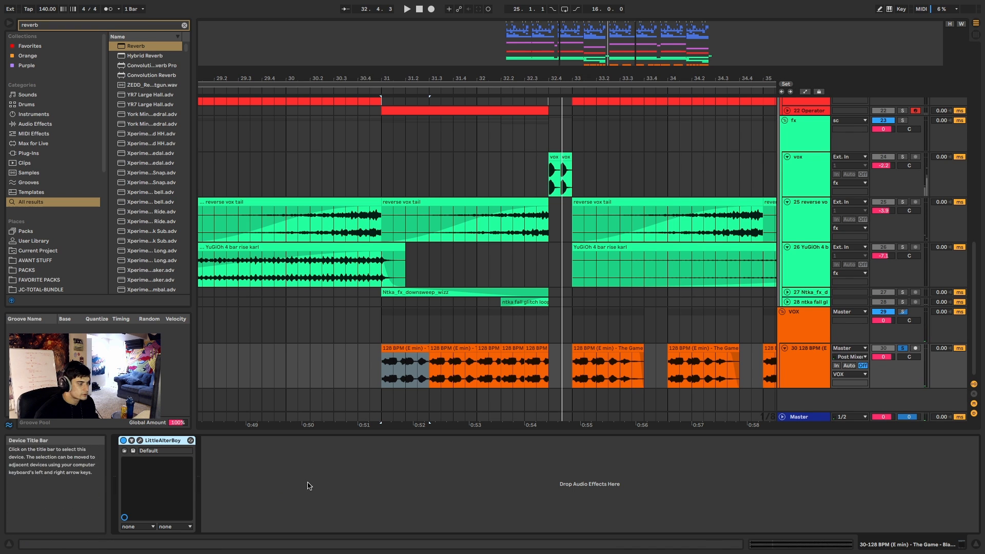
pyautogui.click(140, 440)
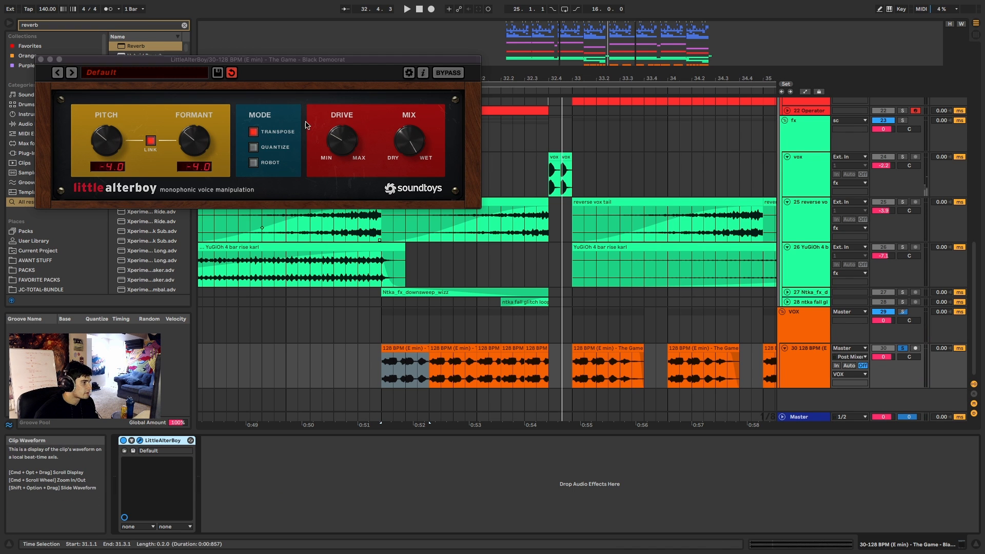
pyautogui.click(42, 60)
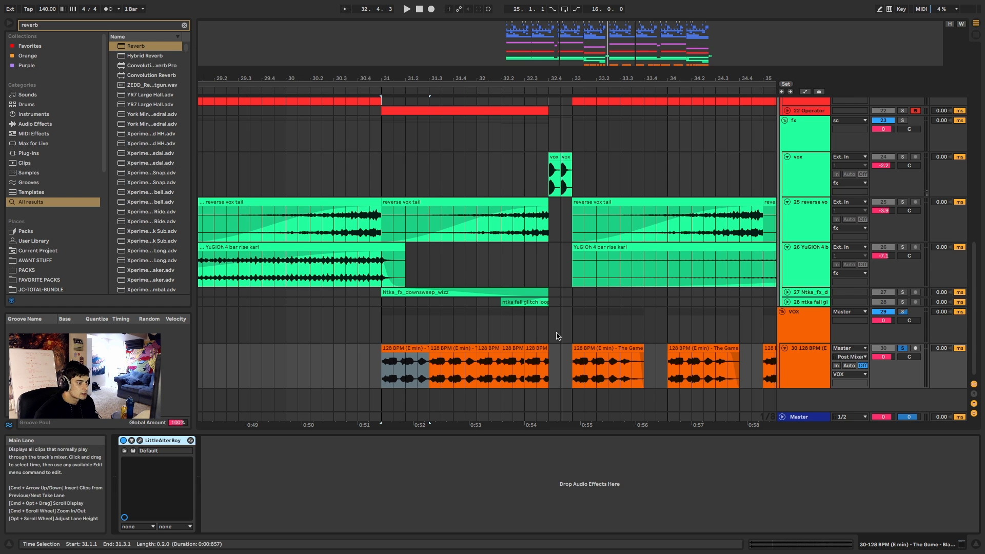
# - Select the vocal clips from 33.1.1 to 41.1.1 and place the insert marker at 33.1.1 on the BASSES group
pyautogui.scroll(-5, 420, 352)
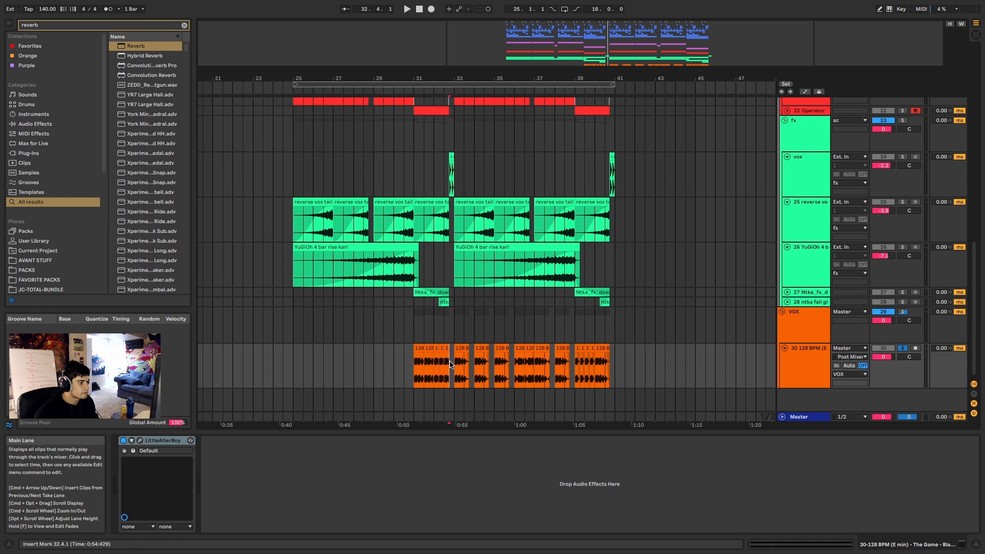
pyautogui.moveTo(454, 362)
pyautogui.mouseDown()
pyautogui.moveTo(610, 367)
pyautogui.moveTo(459, 370)
pyautogui.mouseUp()
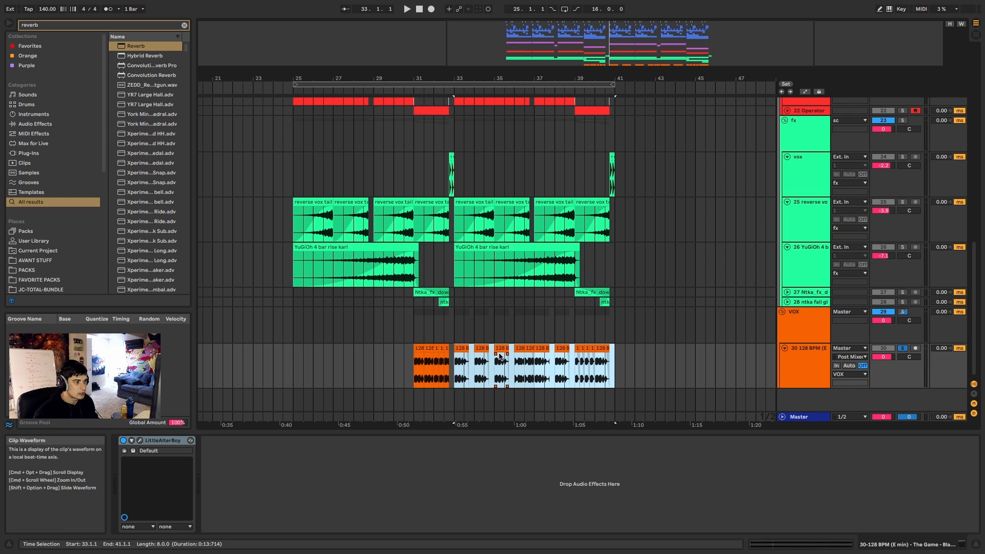
pyautogui.scroll(12, 500, 355)
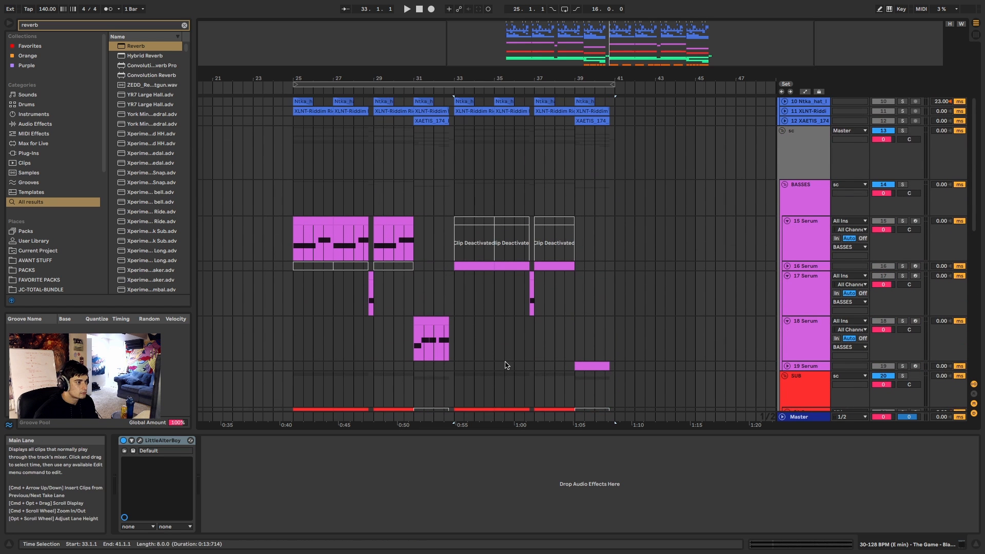
pyautogui.click(467, 276)
pyautogui.click(456, 212)
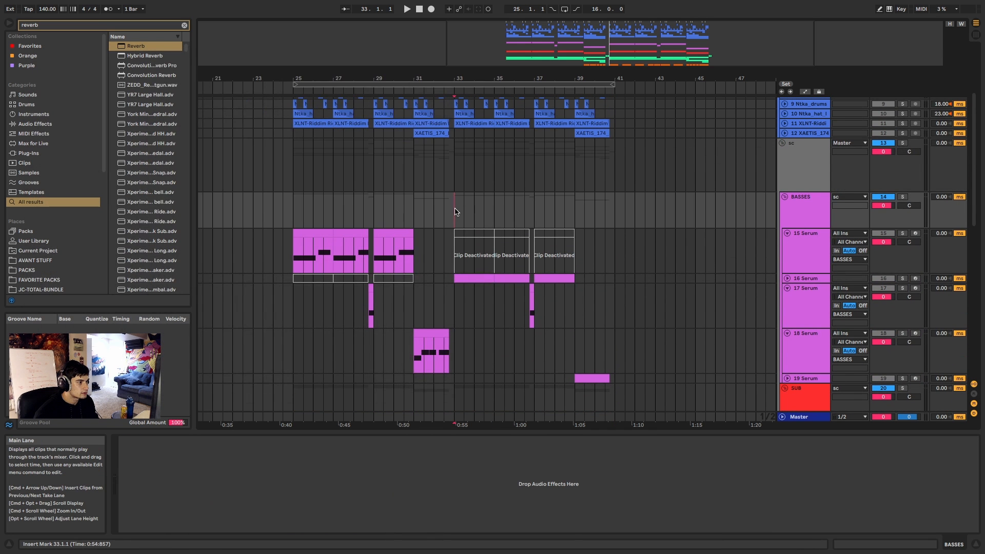
# - Expand and solo the 16 Serum bass track and play its first clip from 33.1.1
pyautogui.scroll(-3, 455, 212)
pyautogui.click(471, 201)
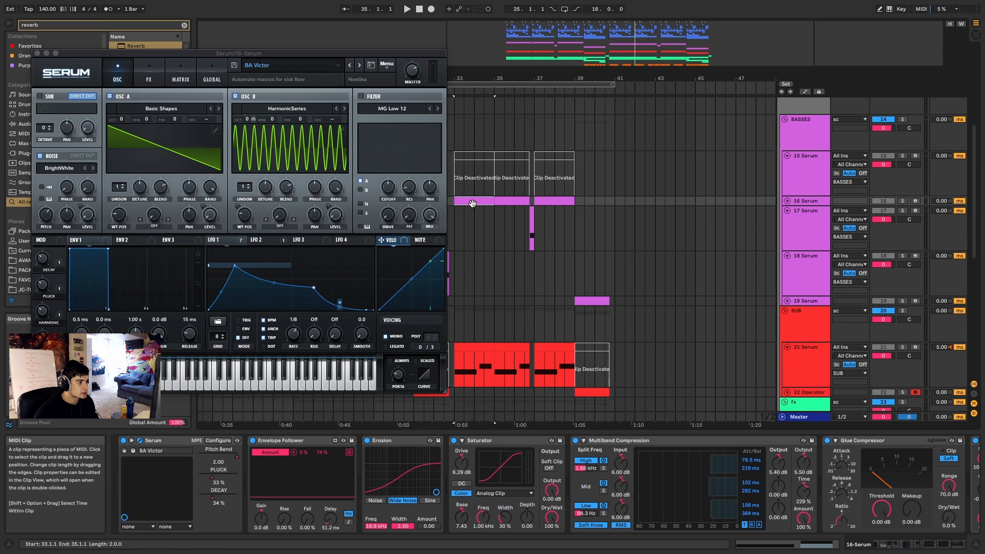
pyautogui.click(788, 201)
pyautogui.click(901, 201)
pyautogui.click(470, 200)
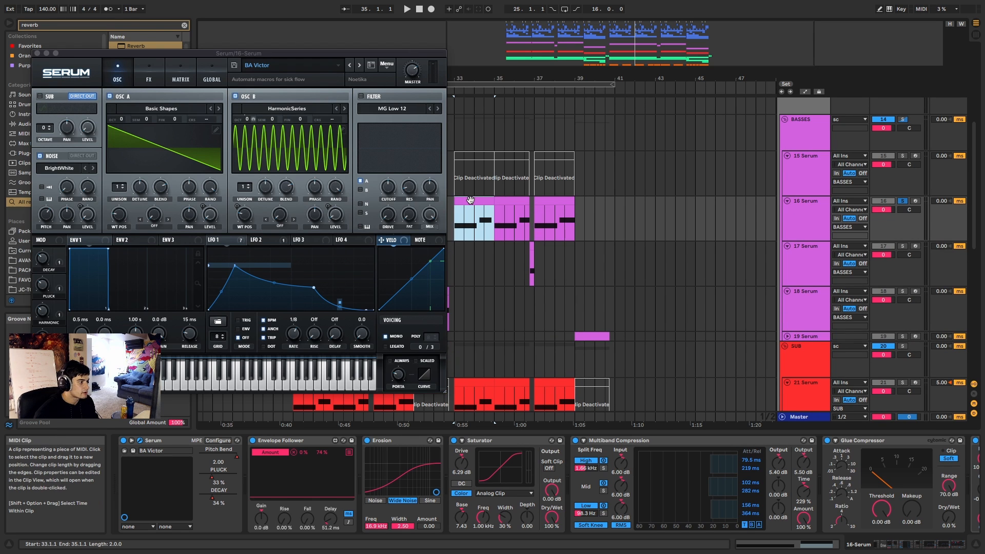
pyautogui.press('space')
pyautogui.press('space')
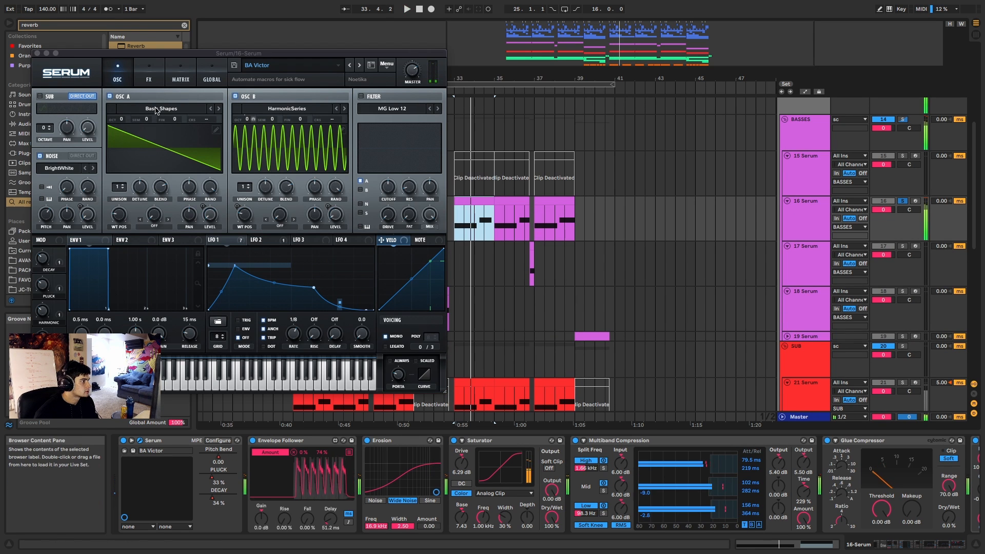
# - Switch the solo to the vocal sample track and play it from its clip at 33.1.1
pyautogui.scroll(-10, 474, 298)
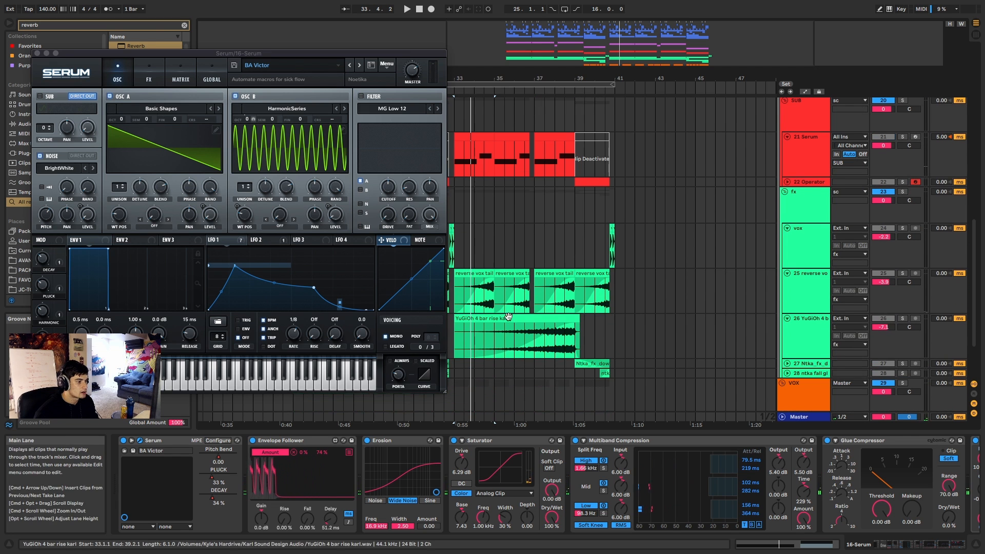
pyautogui.click(475, 334)
pyautogui.scroll(-3, 469, 338)
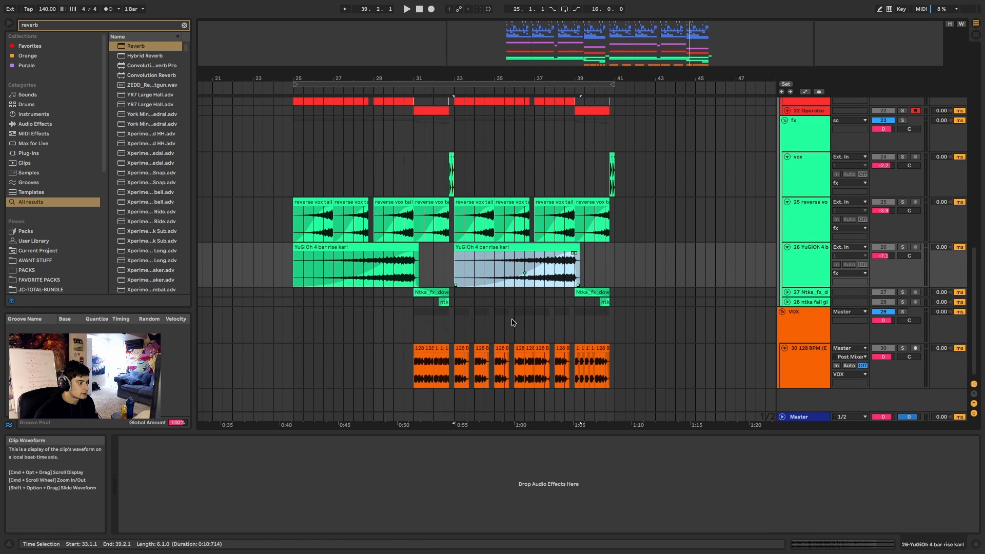
pyautogui.click(464, 353)
pyautogui.click(904, 349)
pyautogui.press('space')
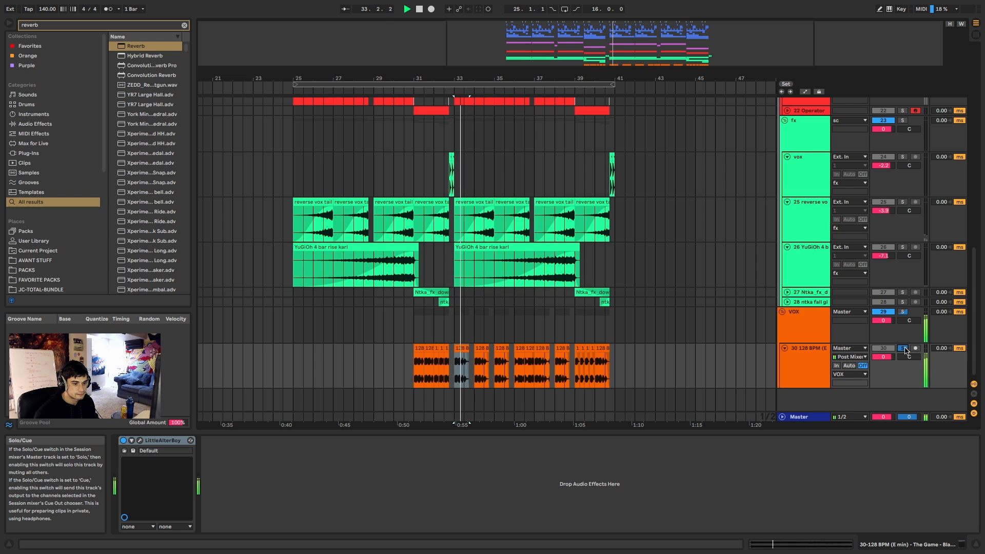
# - Unsolo the vocal sample track, pause to inspect its clip at 33.1.1, and resume playback of the full drop
pyautogui.click(903, 349)
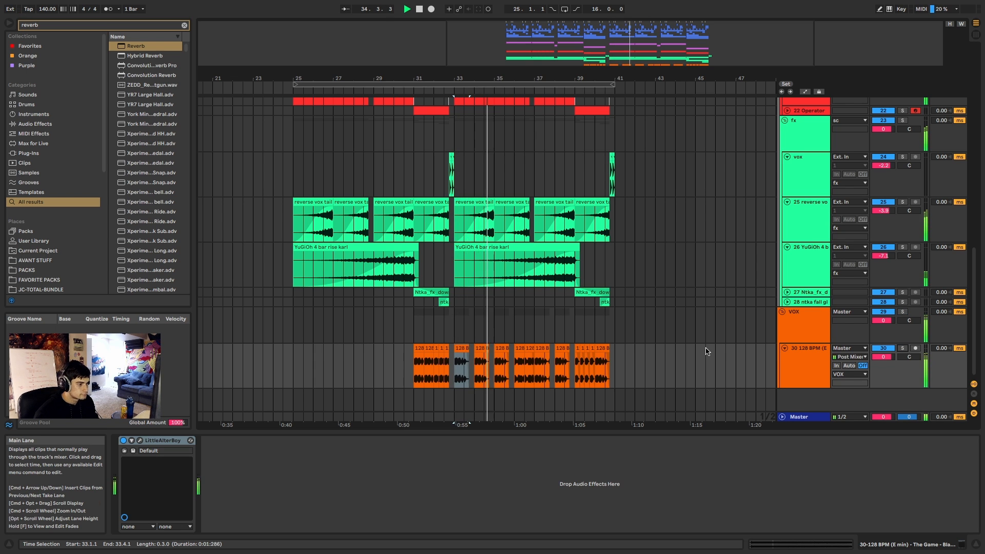
pyautogui.scroll(3, 485, 349)
pyautogui.press('space')
pyautogui.click(434, 349)
pyautogui.scroll(5, 432, 350)
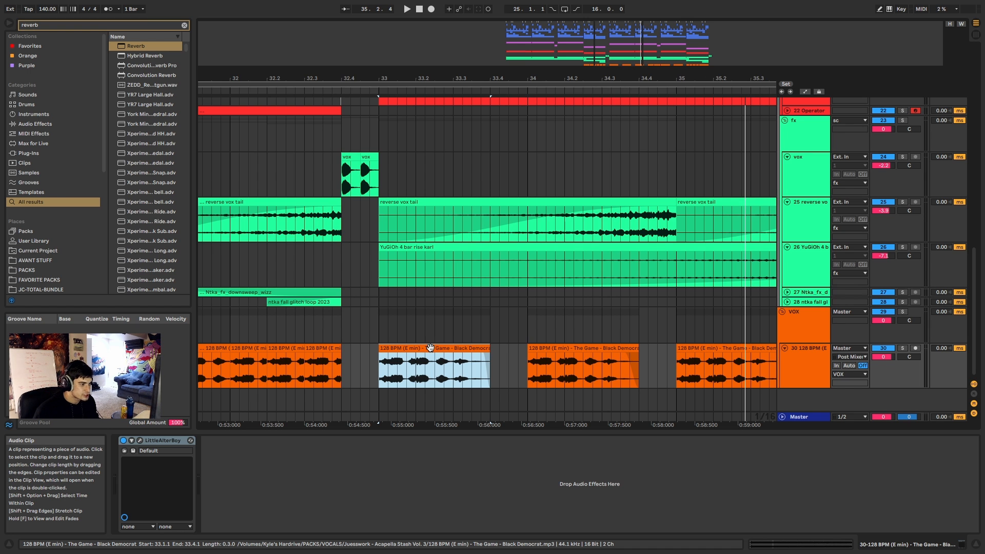
pyautogui.scroll(-5, 462, 347)
pyautogui.press('space')
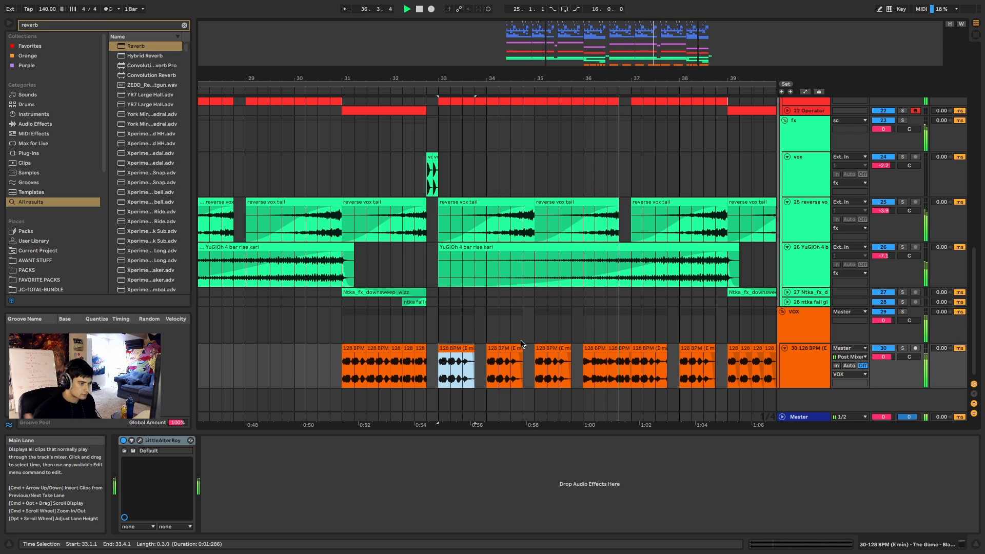
# - Examine how the vocal, fx and sub clips line up from bar 33 to 41 while the full drop plays
pyautogui.scroll(-5, 532, 350)
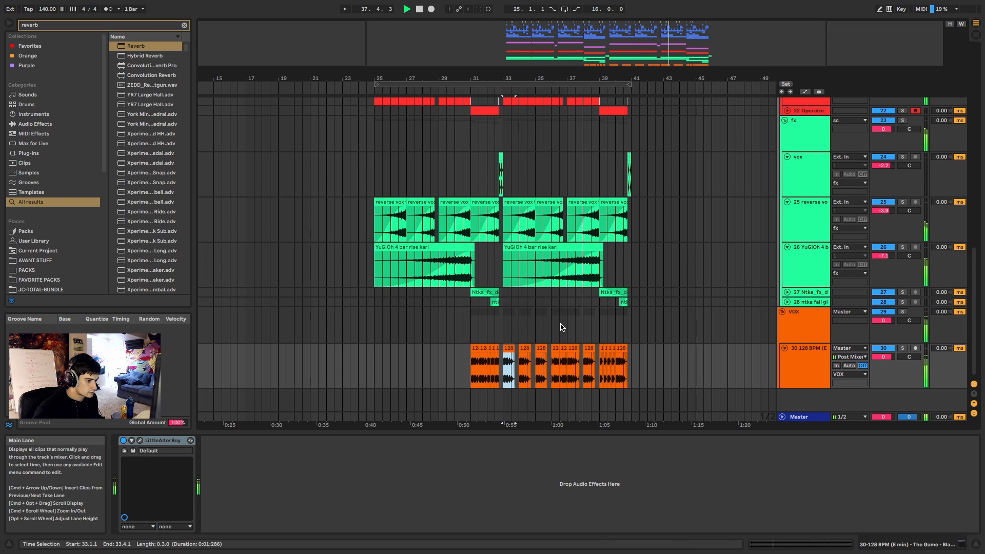
pyautogui.scroll(5, 561, 327)
pyautogui.scroll(2, 598, 340)
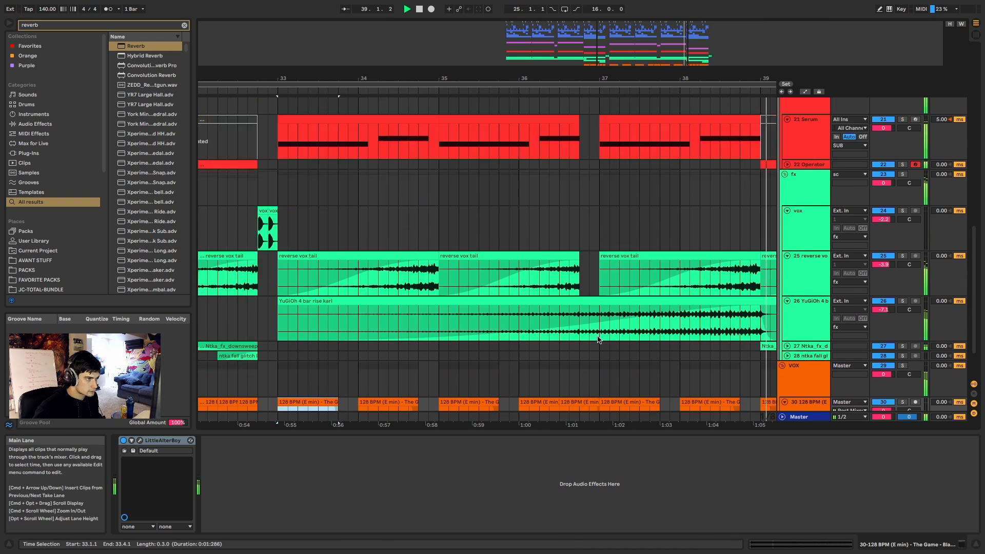
pyautogui.scroll(2, 598, 339)
pyautogui.scroll(-5, 602, 342)
pyautogui.scroll(-4, 659, 304)
pyautogui.scroll(3, 659, 303)
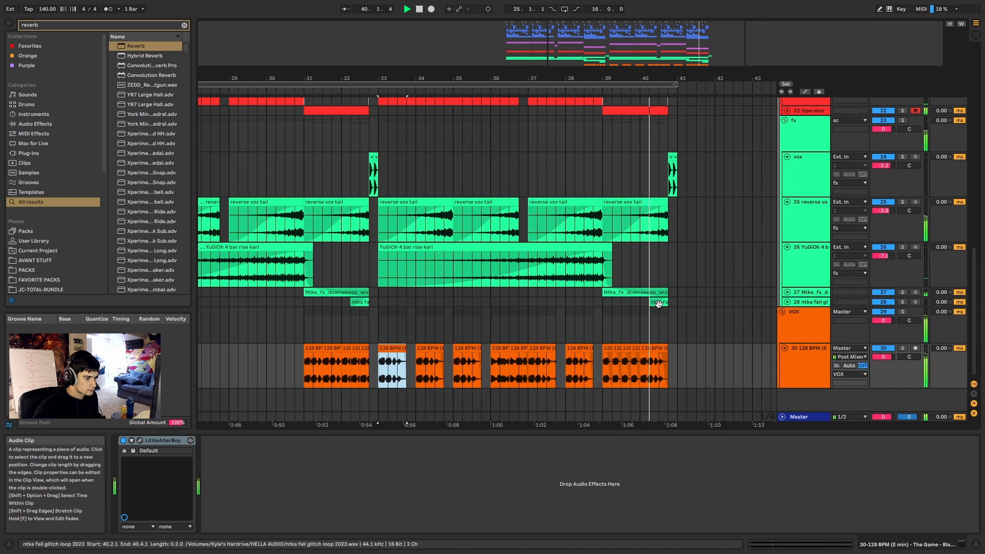
pyautogui.scroll(5, 659, 303)
# - Unfold the 19 Serum track, place the insert marker at 20.1.1 on the 18 Serum track, and briefly start and stop playback
pyautogui.click(790, 272)
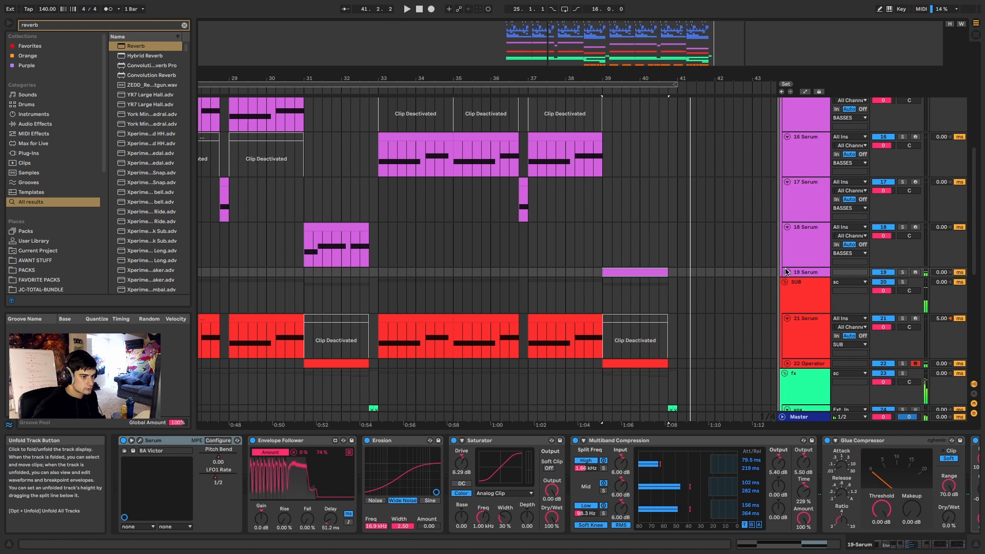
pyautogui.click(786, 272)
pyautogui.scroll(-5, 637, 267)
pyautogui.click(444, 238)
pyautogui.click(388, 239)
pyautogui.press('space')
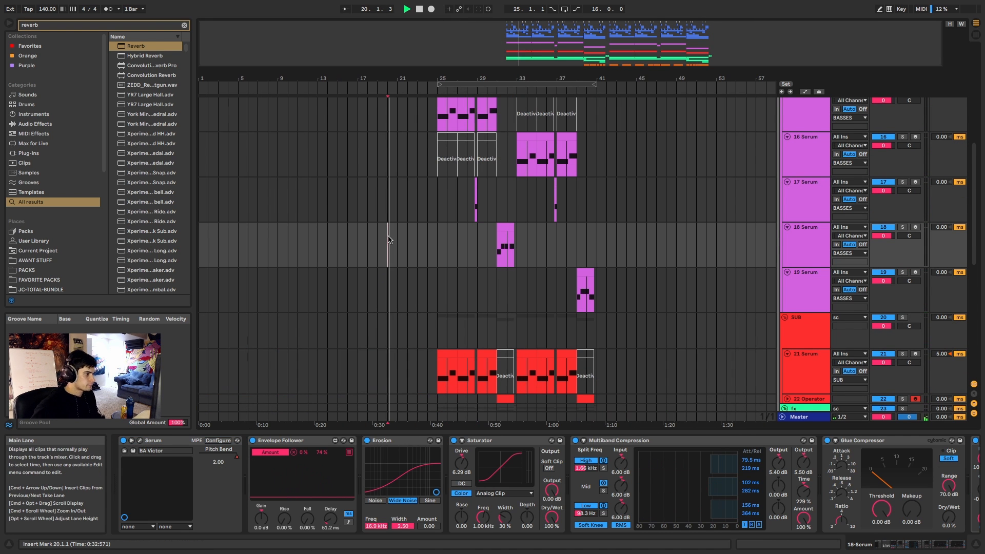
pyautogui.press('space')
# - Collapse the drums group and fold the 15 to 19 Serum bass tracks
pyautogui.scroll(5, 395, 242)
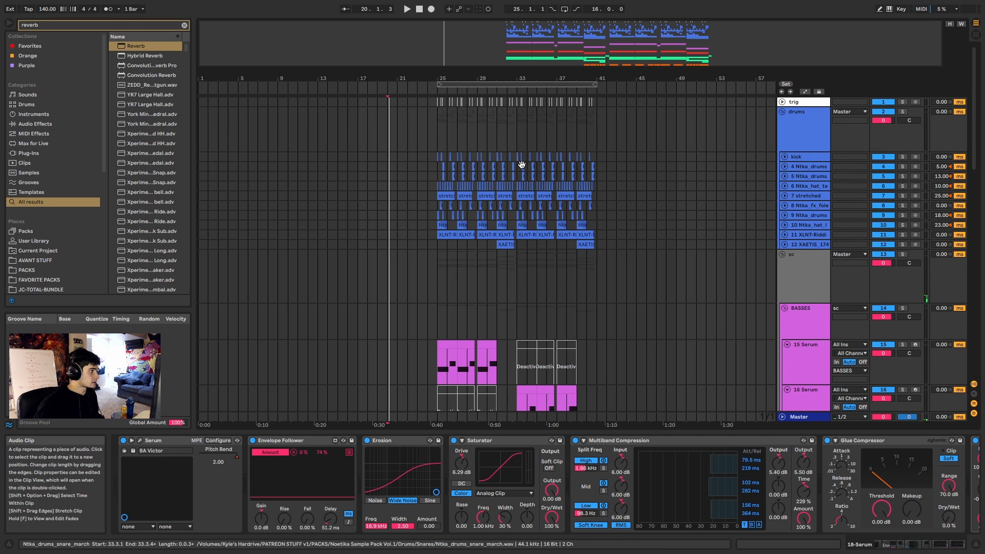
pyautogui.click(782, 112)
pyautogui.click(787, 220)
pyautogui.click(788, 230)
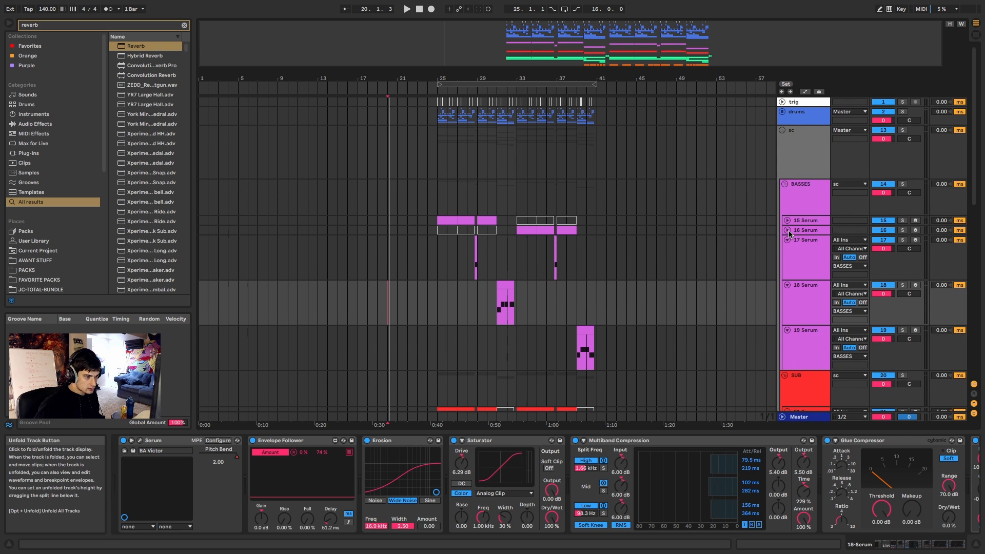
pyautogui.click(787, 241)
pyautogui.click(787, 249)
pyautogui.click(787, 259)
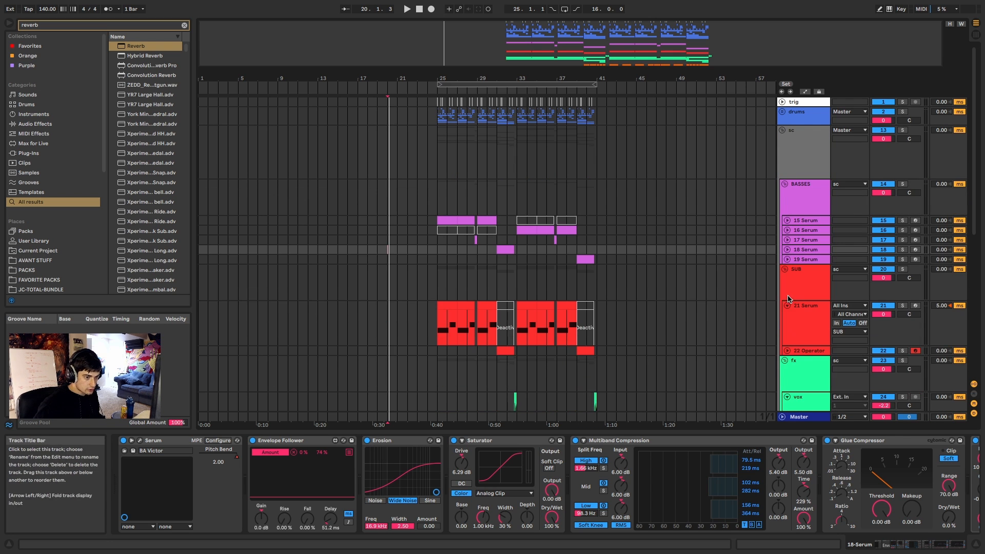
# - Fold the 21 Serum track and collapse the SUB and BASSES groups
pyautogui.click(788, 306)
pyautogui.click(785, 268)
pyautogui.click(785, 184)
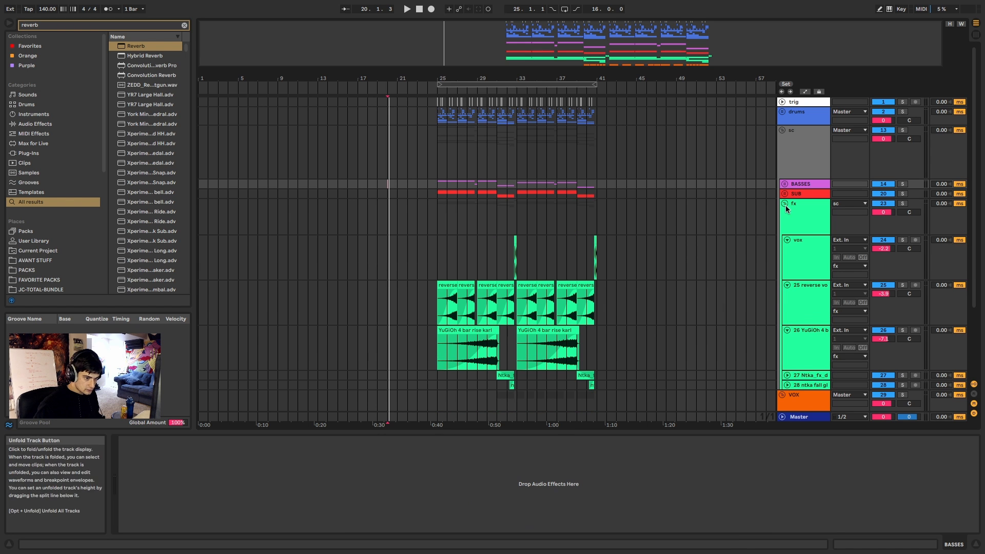
# - Fold the vox, reverse vox tail and YuGiOh riser tracks, and collapse the fx group
pyautogui.click(787, 240)
pyautogui.click(786, 249)
pyautogui.click(787, 259)
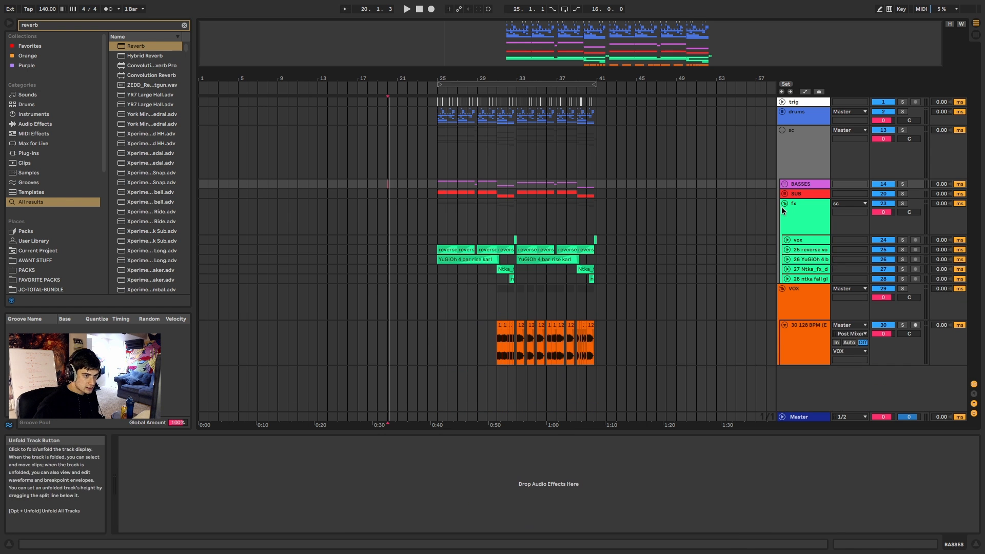
pyautogui.click(785, 203)
# - Switch to OBS
pyautogui.moveTo(246, 4)
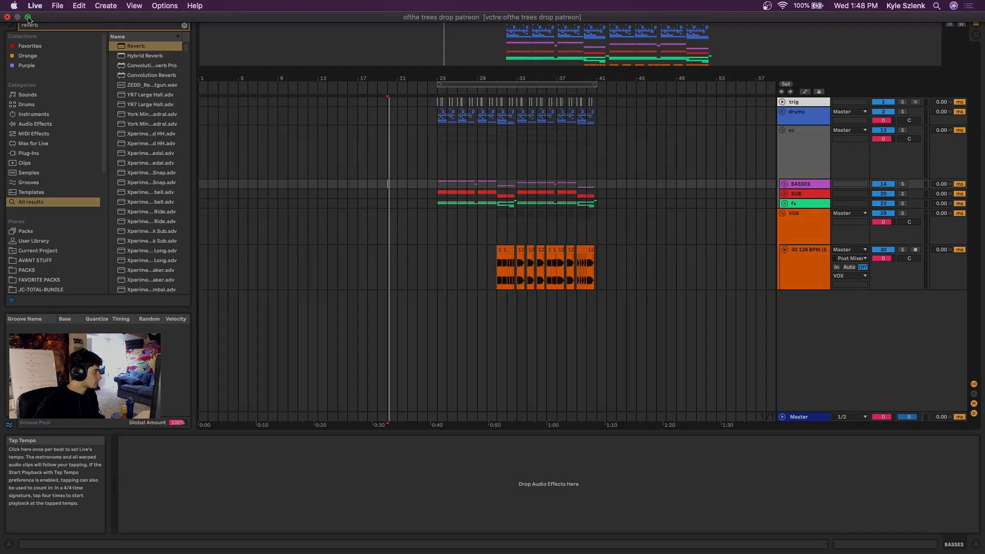
pyautogui.click(775, 526)
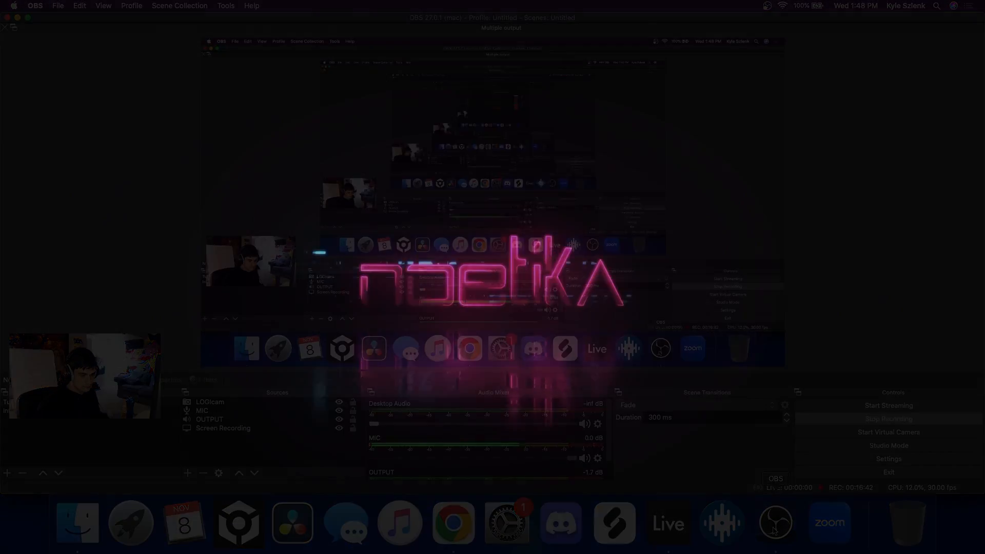